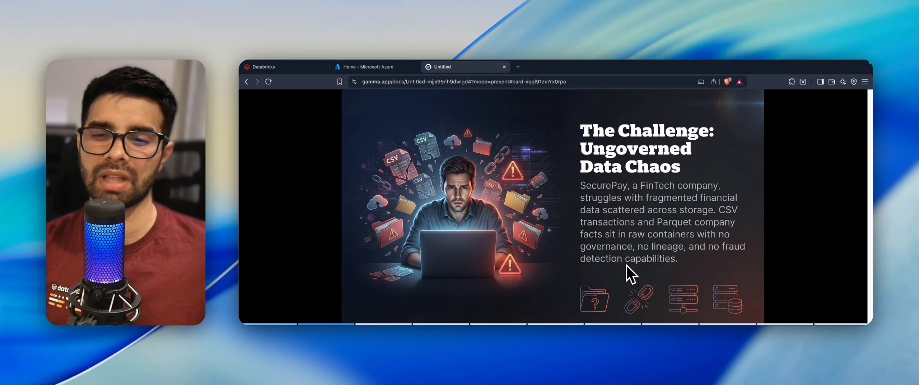
Step: Advance the presentation from the data challenge slide to the Step 1 slide on creating an access connector
key("Right")
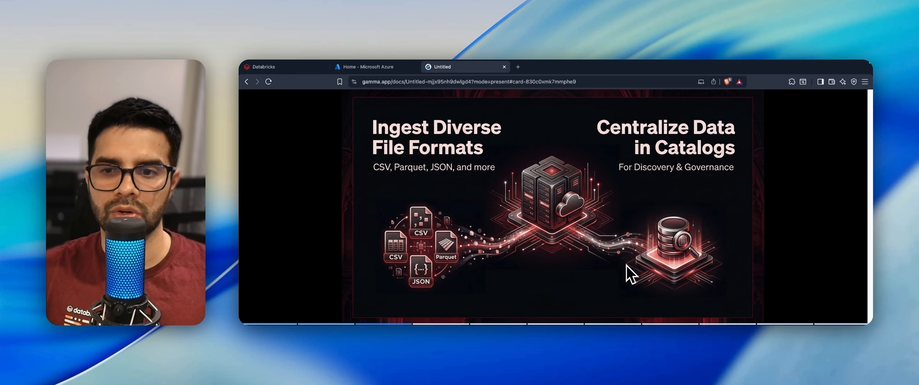
key("Right")
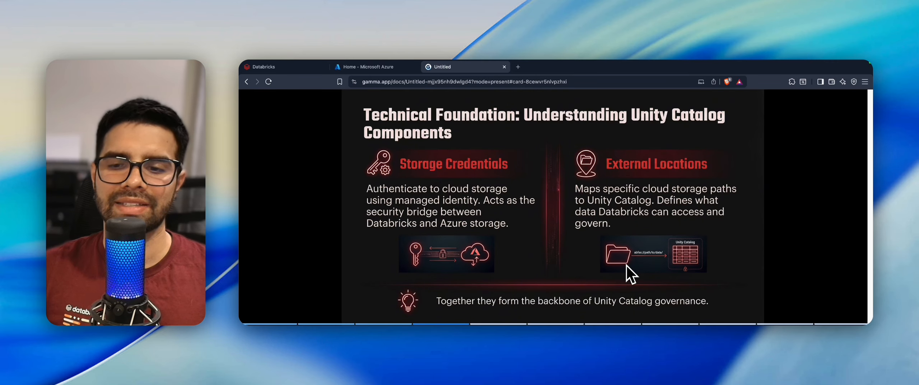
key("Right")
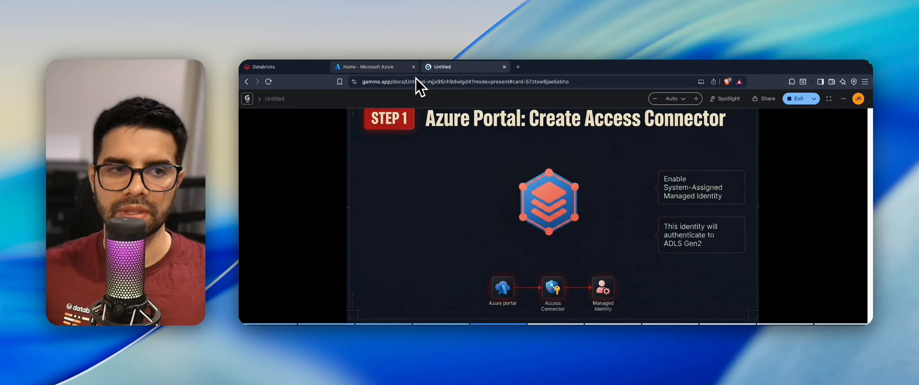
Step: Switch to the Azure portal, search for "access" and open the Access Connector for Azure Databricks service
left_click(398, 68)
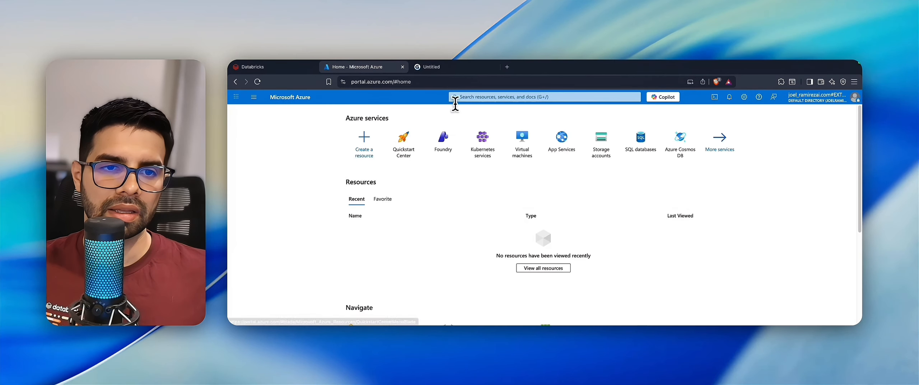
left_click(467, 97)
type("access")
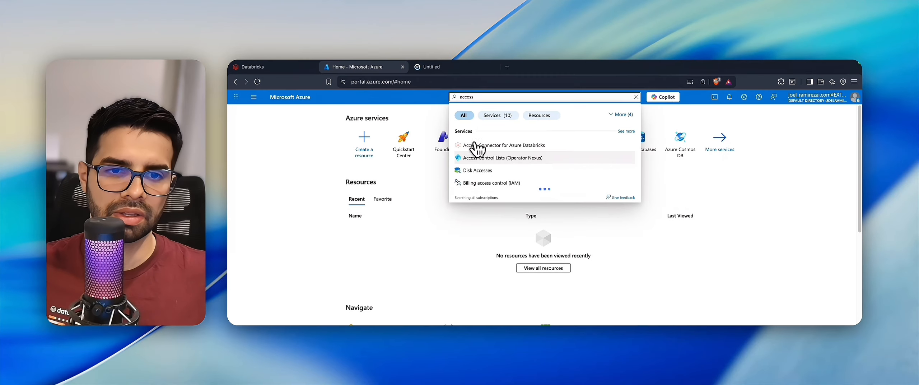
left_click(499, 145)
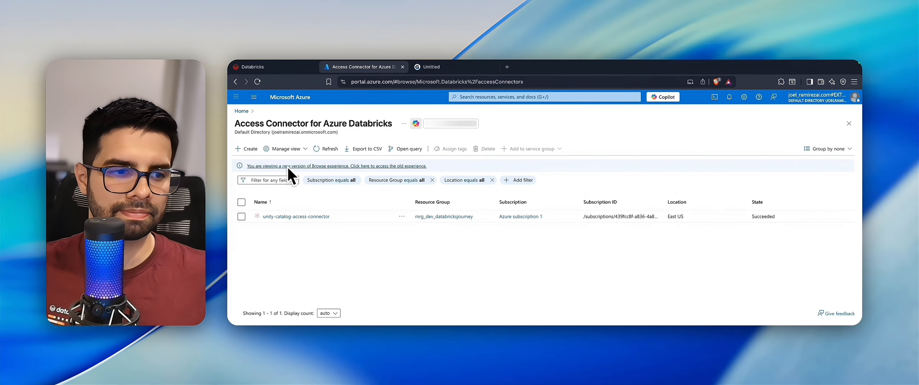
Step: Start a new access connector in resource group databricksjourney and name it databricksjourneydevaccessconnector
left_click(248, 149)
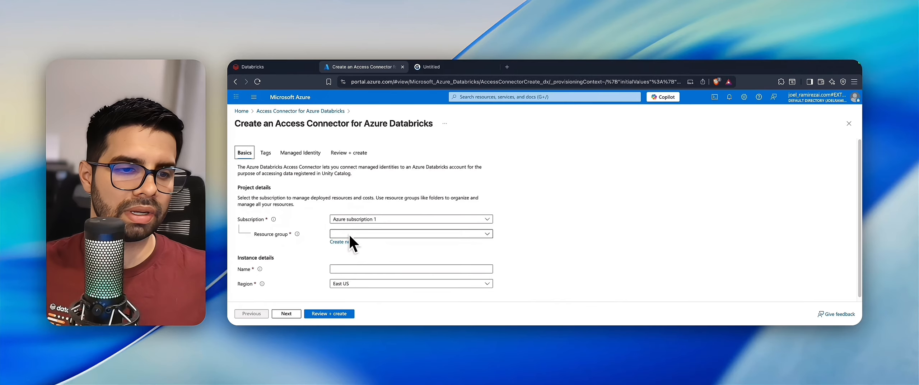
left_click(356, 230)
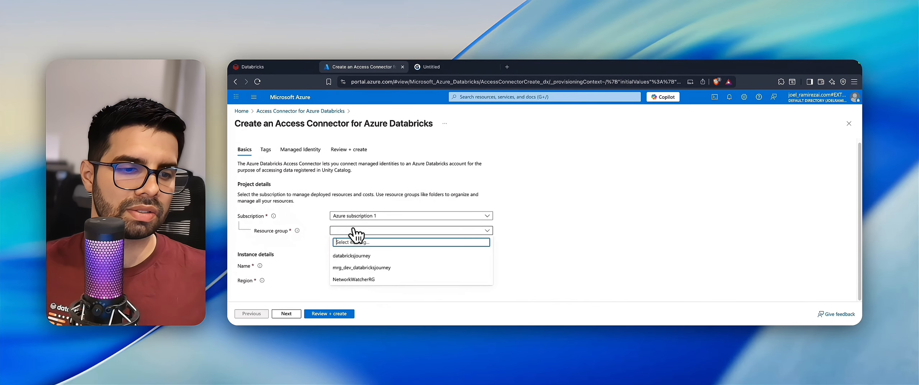
left_click(368, 255)
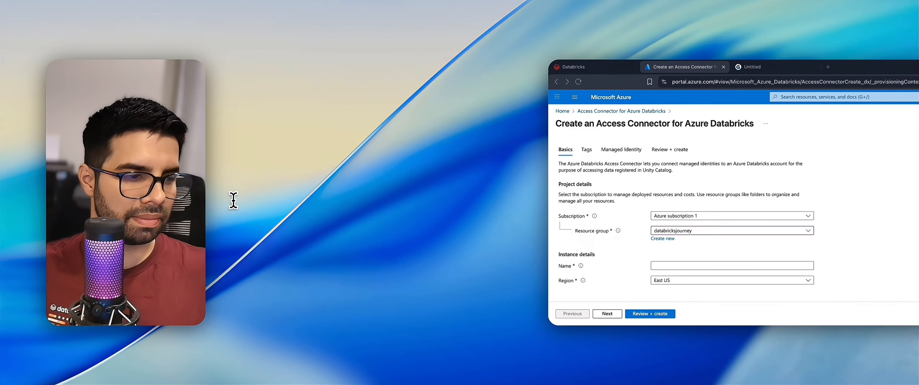
key("super+c")
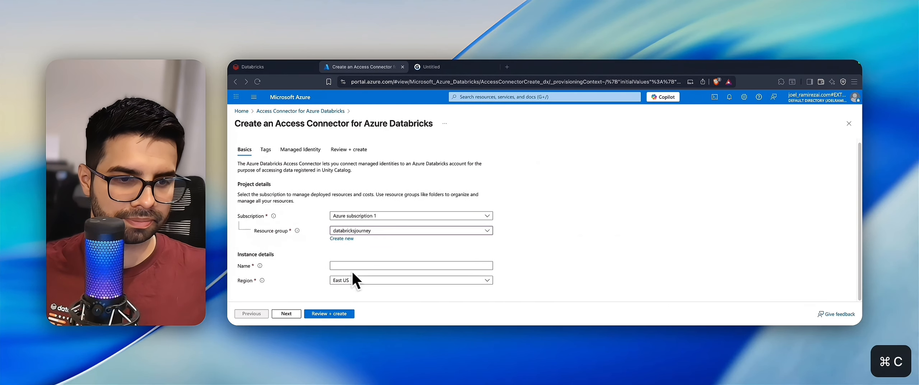
left_click(381, 266)
key("super+v")
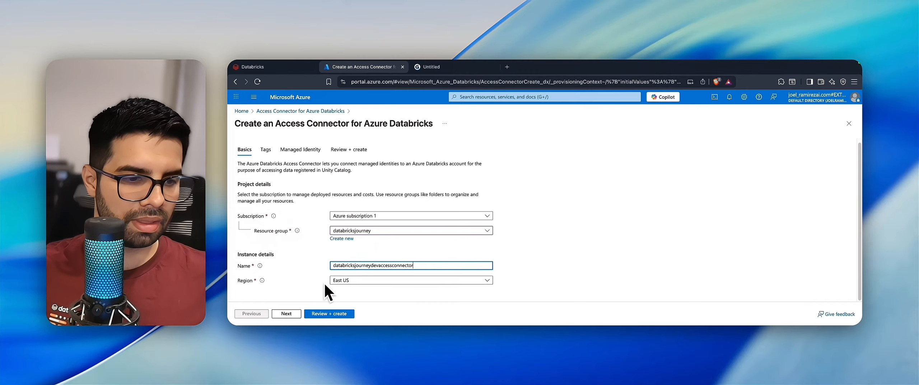
Step: Create the access connector without tags and open the deployed resource
left_click(290, 313)
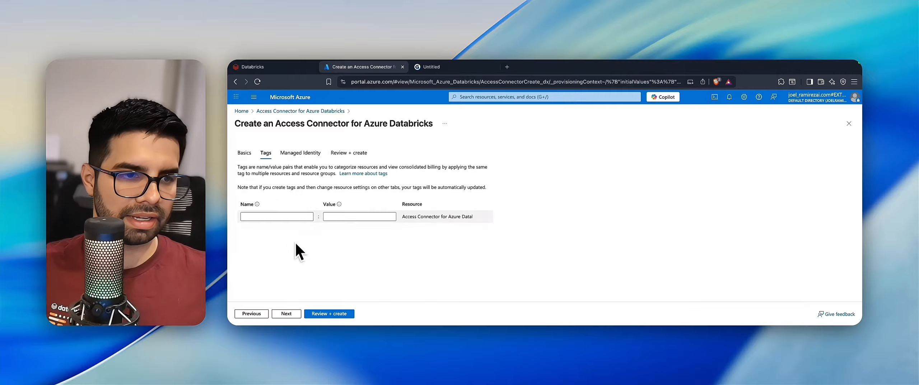
left_click(323, 314)
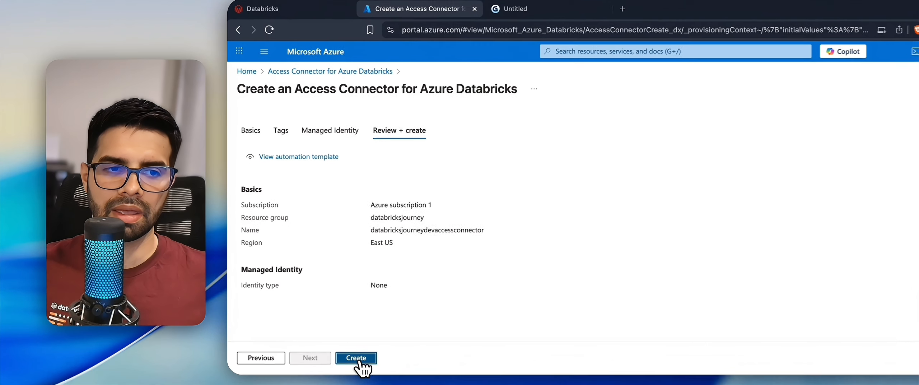
left_click(357, 358)
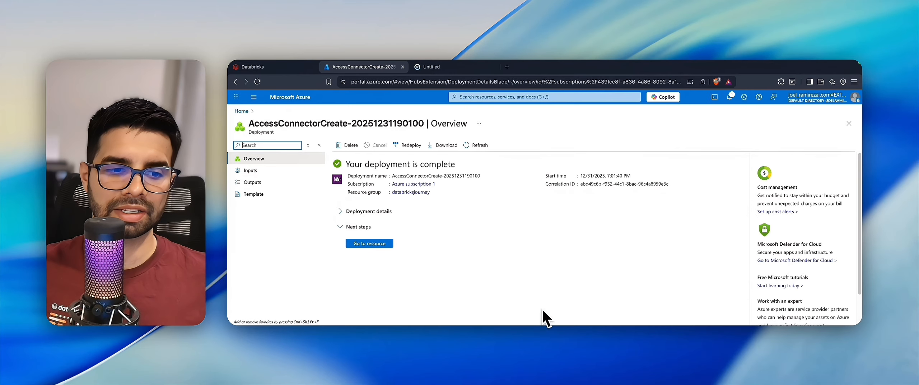
left_click(389, 248)
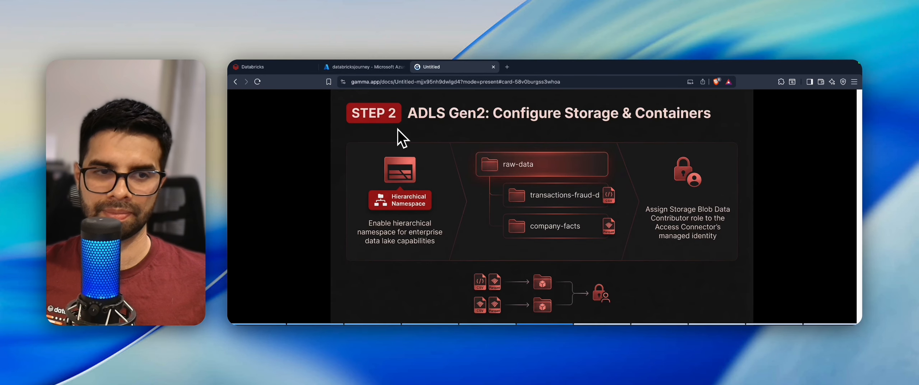
Step: Return from the slides to the Azure portal, search for "stor" and open Storage accounts
left_click(377, 72)
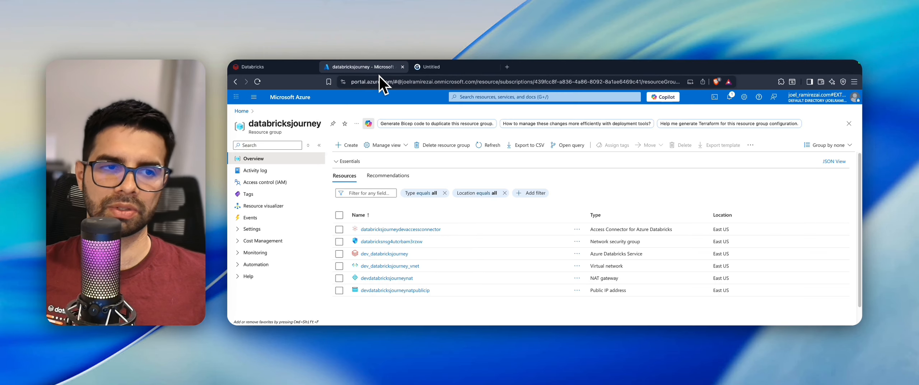
left_click(464, 95)
type("s")
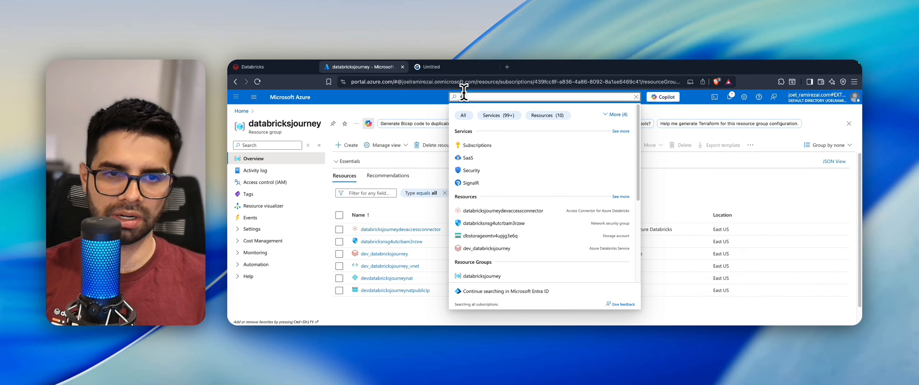
type("tor")
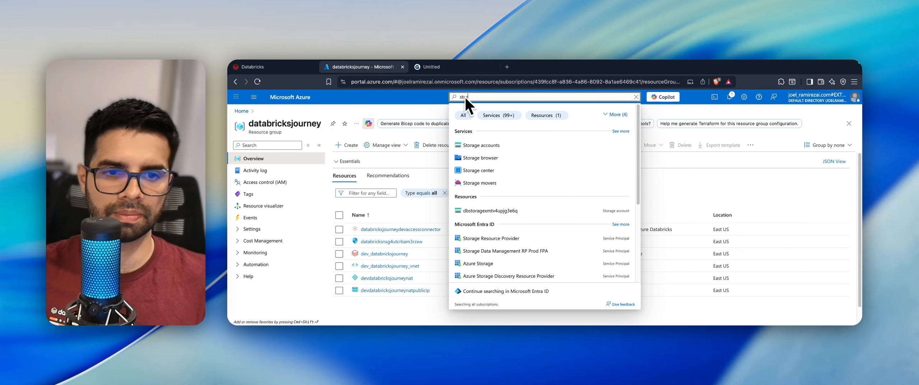
left_click(485, 146)
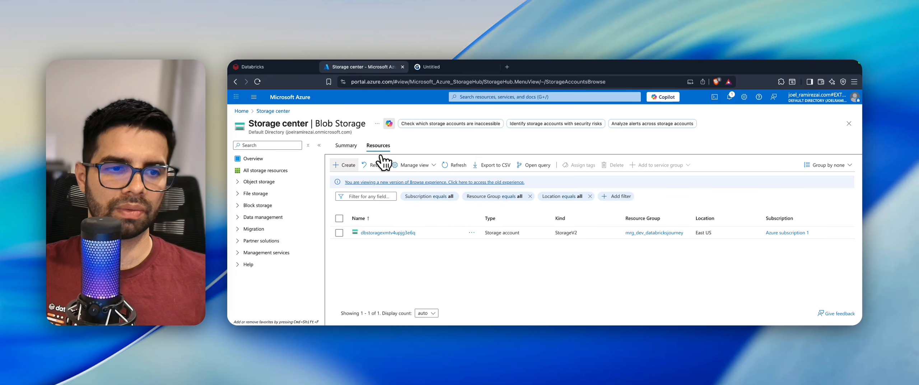
Step: Start storage account databricksjourneydevstg in resource group databricksjourney with preferred storage type Azure Blob Storage or Azure Data Lake Storage Gen 2
left_click(346, 165)
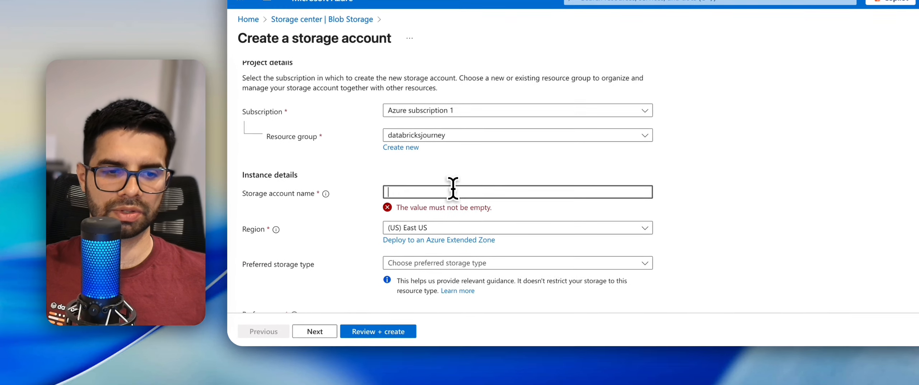
key("super+v")
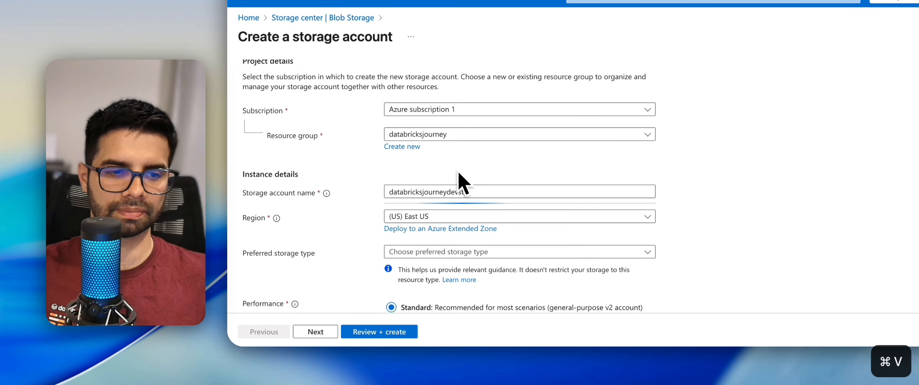
scroll(466, 180, "down", 1)
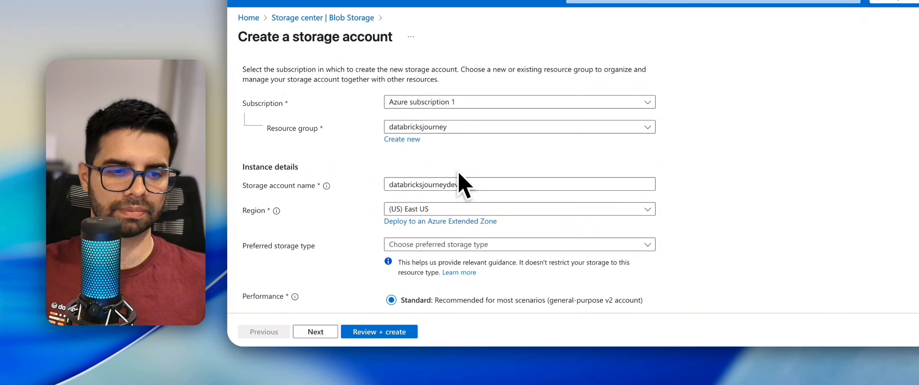
left_click(470, 236)
left_click(463, 231)
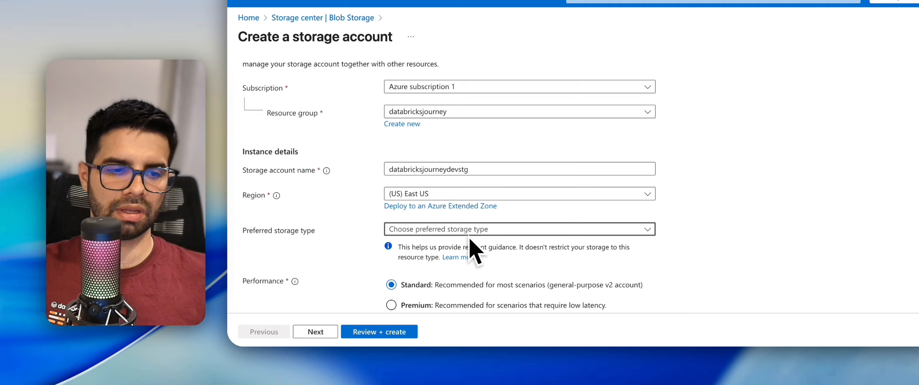
left_click(448, 230)
left_click(453, 245)
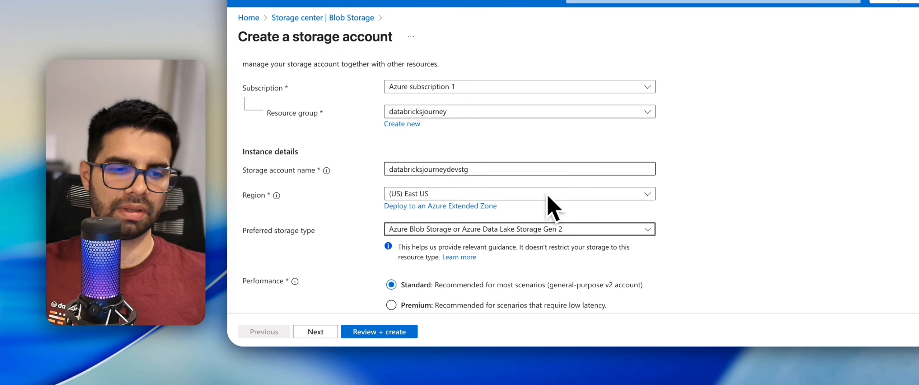
Step: Keep the default performance and redundancy, and enable hierarchical namespace in the storage account's advanced settings
scroll(547, 195, "down", 4)
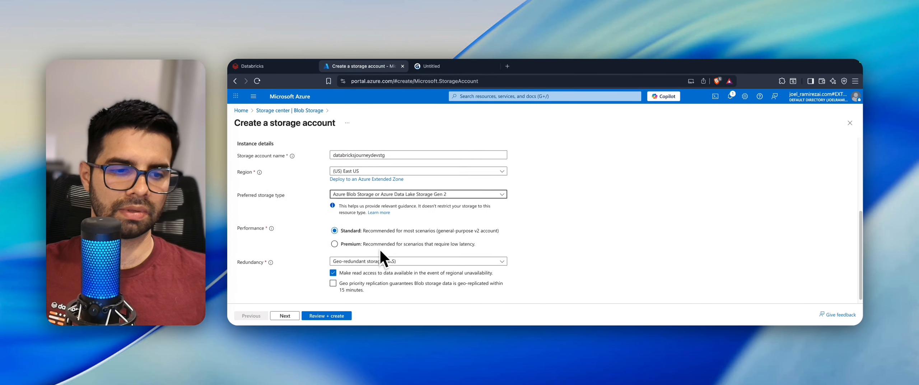
scroll(377, 250, "down", 1)
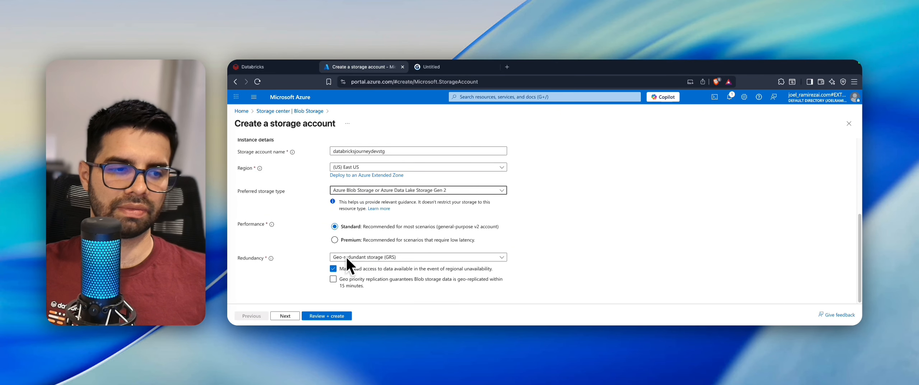
left_click(285, 316)
scroll(318, 226, "down", 2)
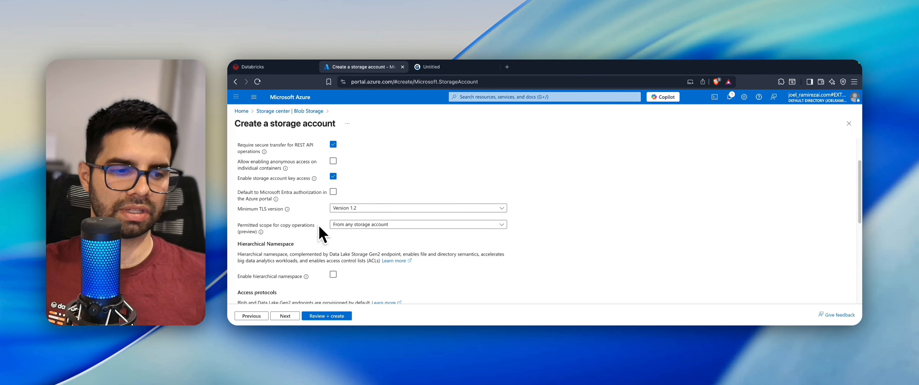
left_click(333, 274)
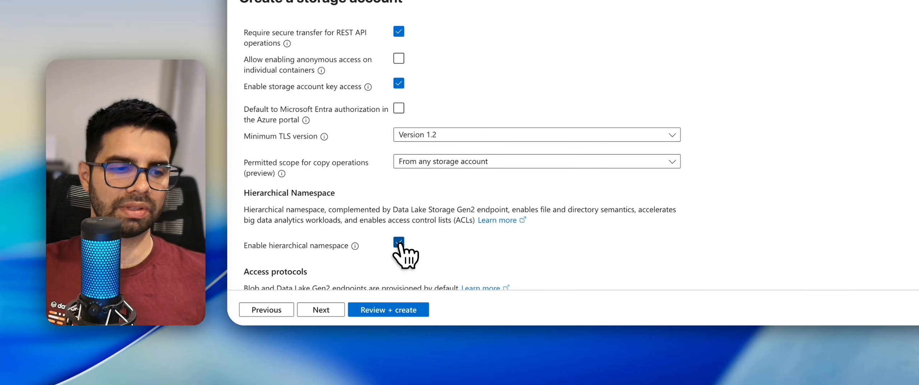
scroll(398, 251, "down", 3)
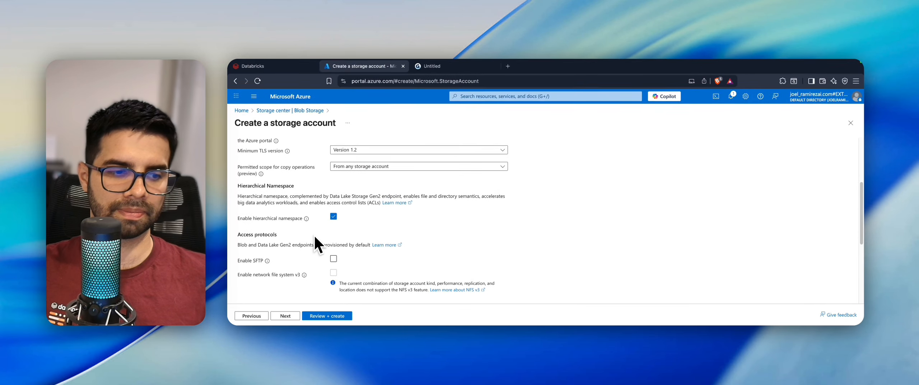
scroll(318, 251, "down", 3)
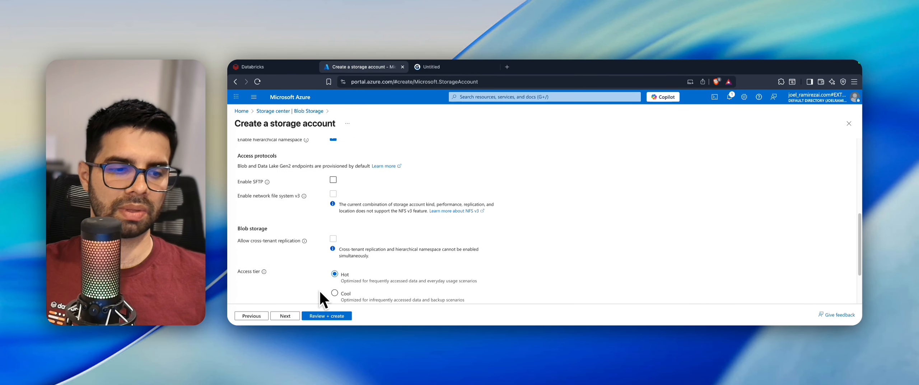
left_click(289, 315)
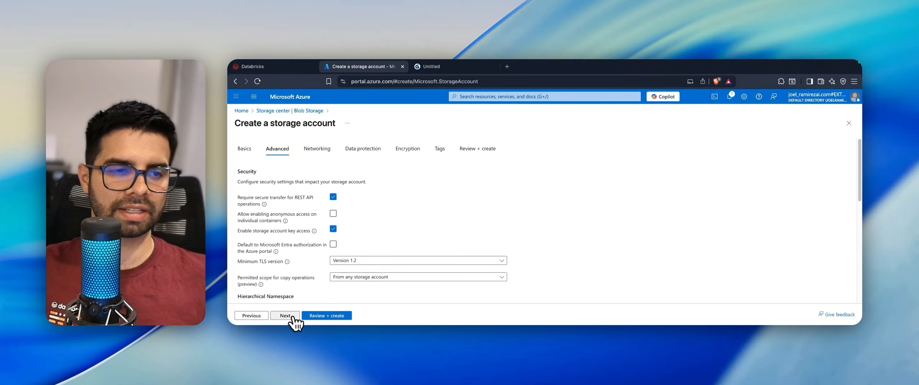
left_click(293, 315)
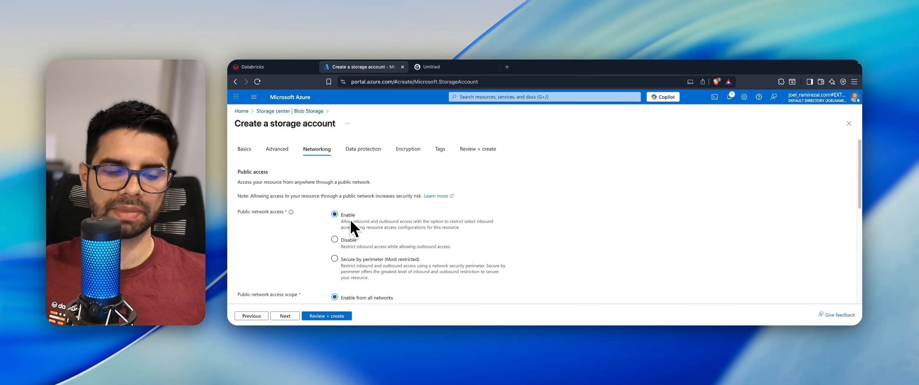
Step: Review the storage account's networking options, keep the defaults and continue to the data protection settings
scroll(352, 220, "down", 5)
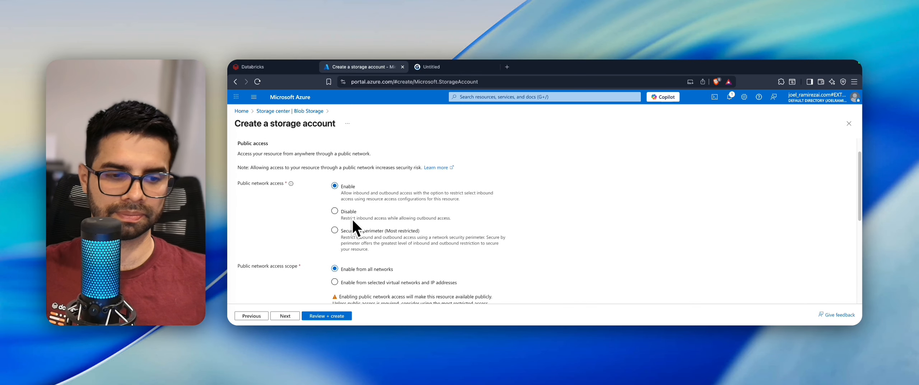
scroll(348, 226, "down", 2)
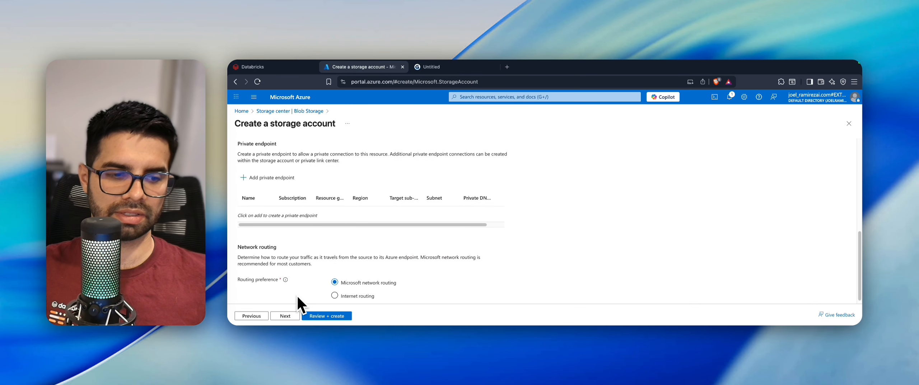
left_click(291, 316)
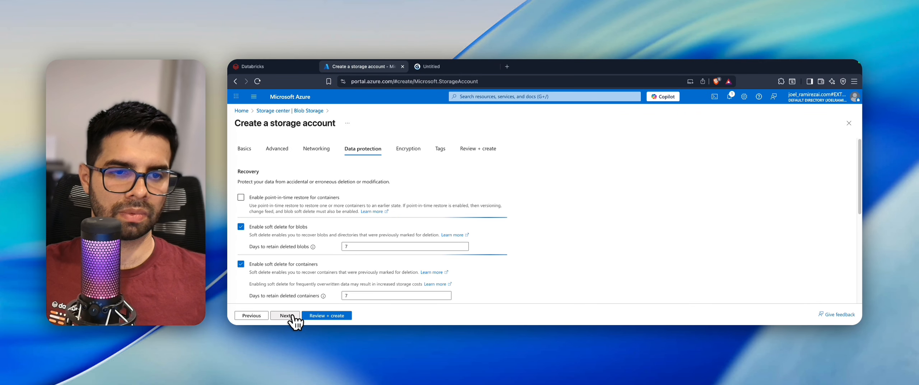
Step: Skip the remaining settings, review the storage account's configuration summary including storage type and hierarchical namespace, and create the account
left_click(326, 315)
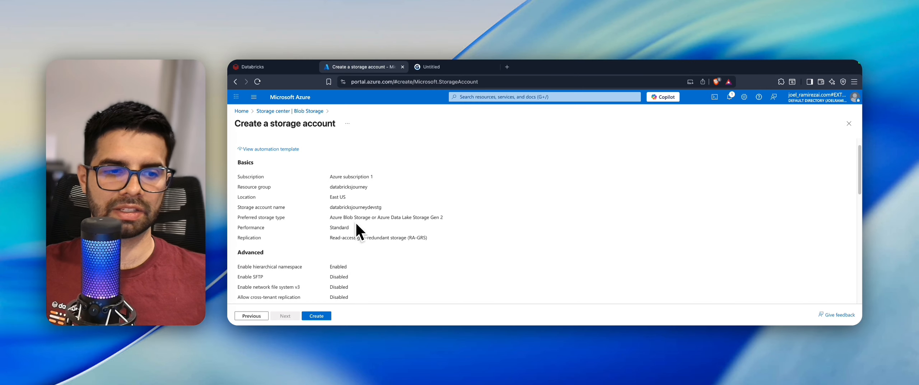
triple_click(368, 215)
scroll(390, 226, "down", 2)
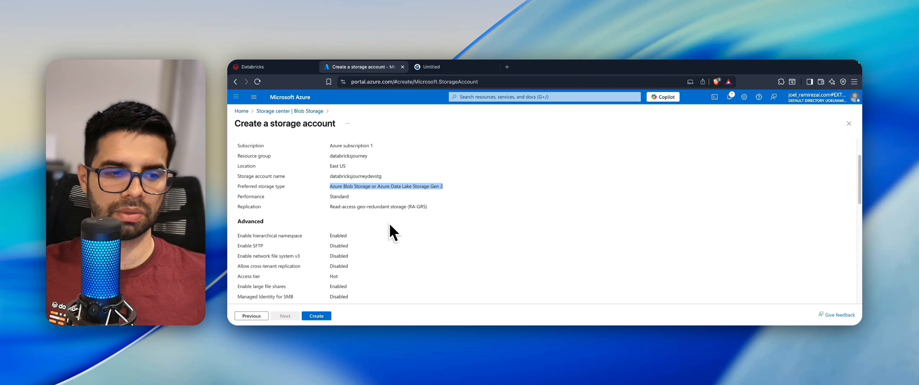
left_click_drag(355, 230, 338, 237)
scroll(372, 232, "down", 3)
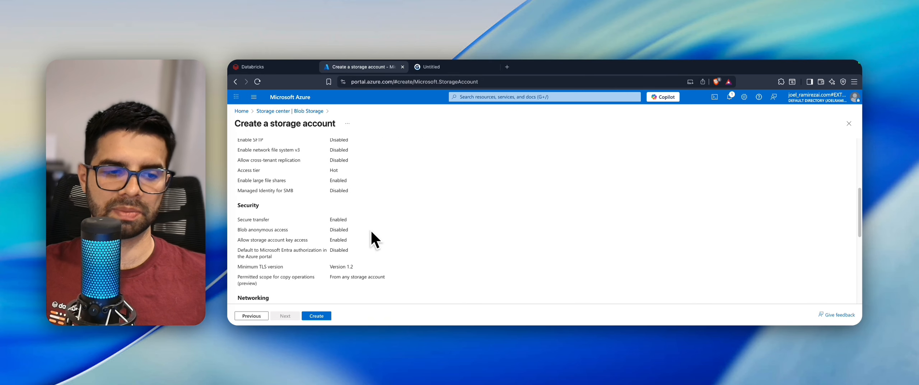
scroll(373, 224, "down", 6)
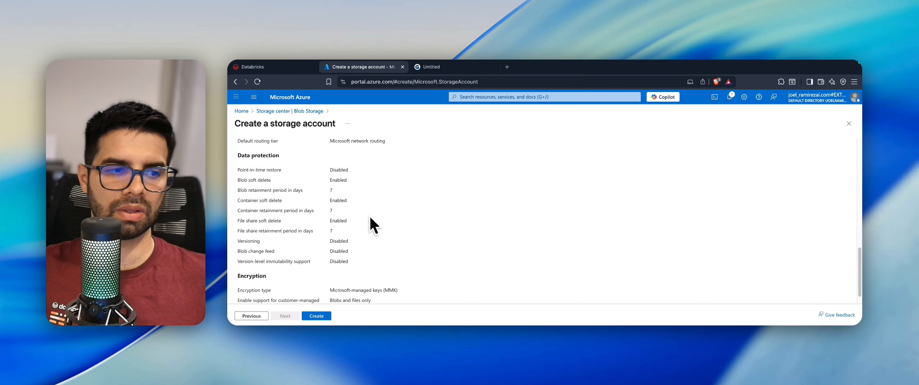
scroll(369, 216, "down", 1)
left_click(322, 314)
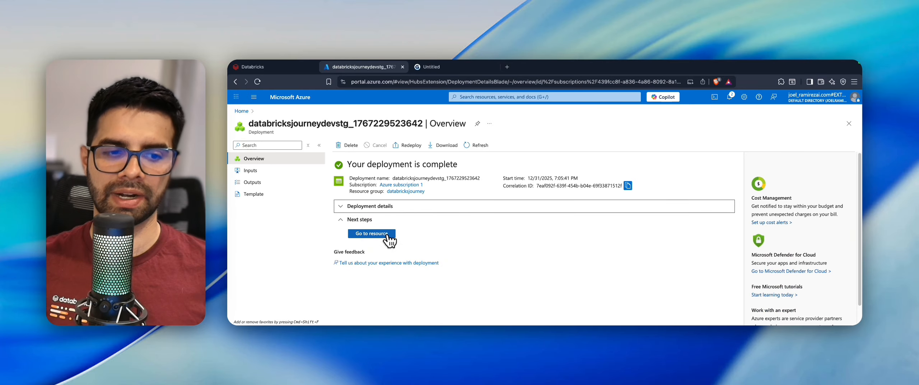
Step: Go to the deployed databricksjourneydevstg storage account and show its containers under data storage
left_click(389, 237)
scroll(308, 225, "down", 1)
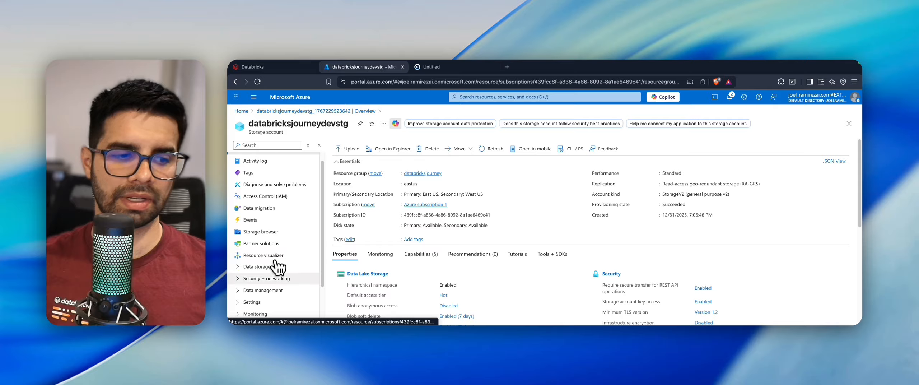
left_click(265, 268)
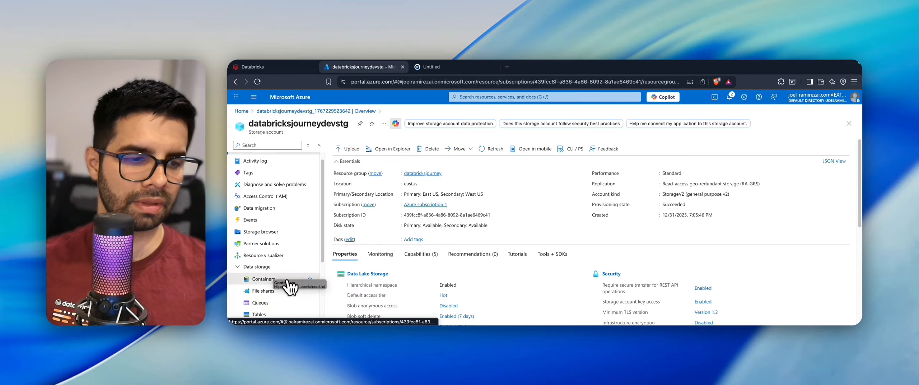
left_click(265, 279)
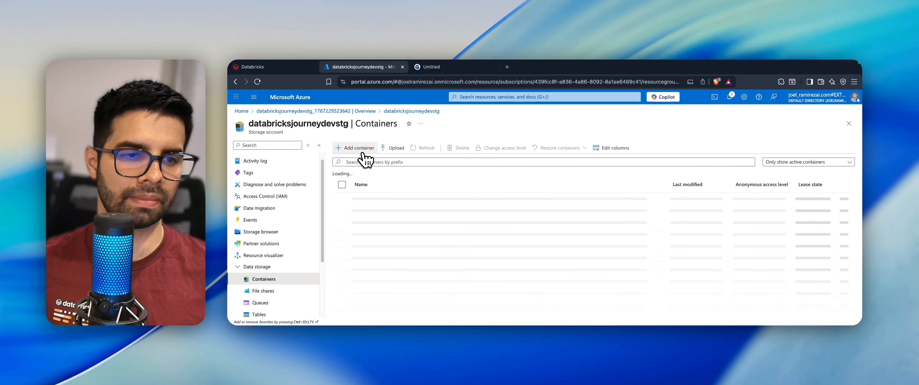
Step: Add two containers named rawdata and securepaystorage to the storage account
left_click(360, 149)
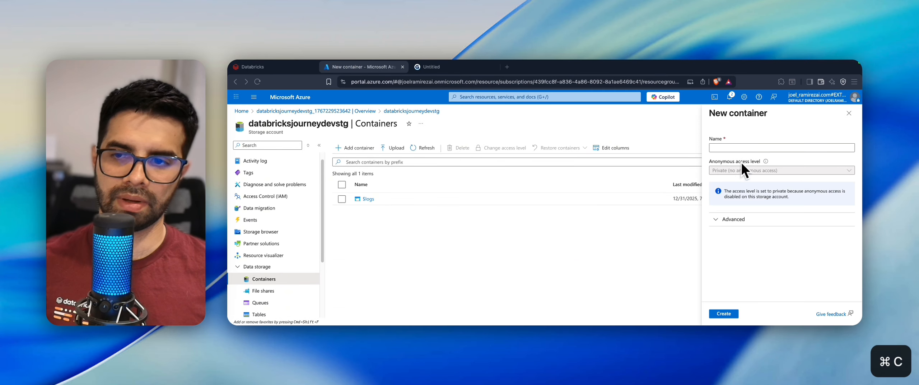
left_click(756, 147)
type("rawdata")
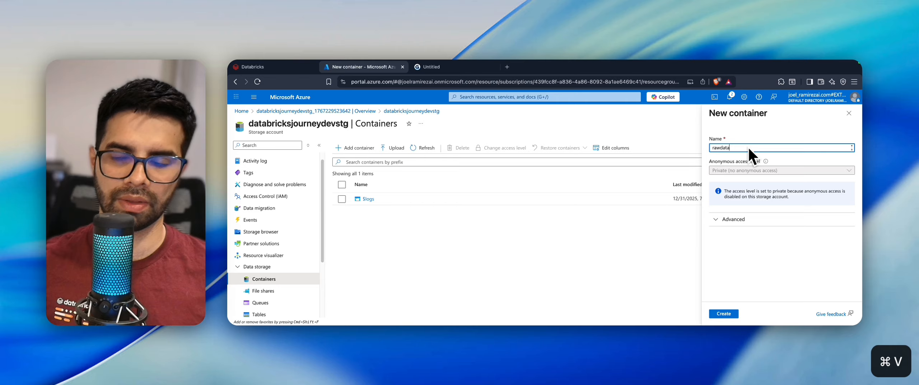
left_click(724, 316)
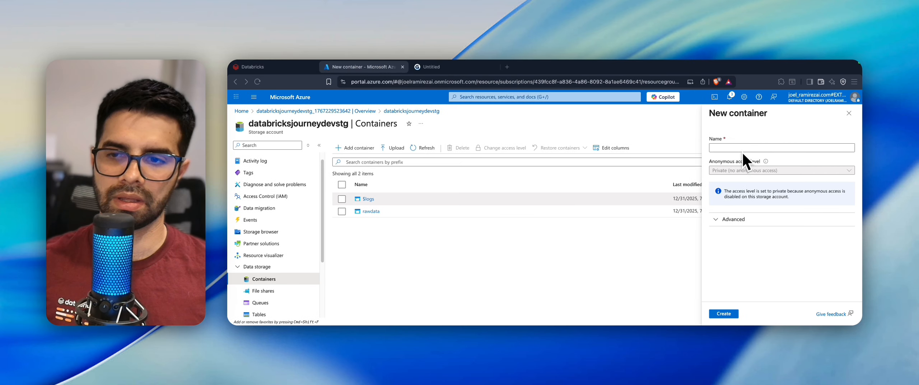
left_click(741, 150)
type("securepaystorage")
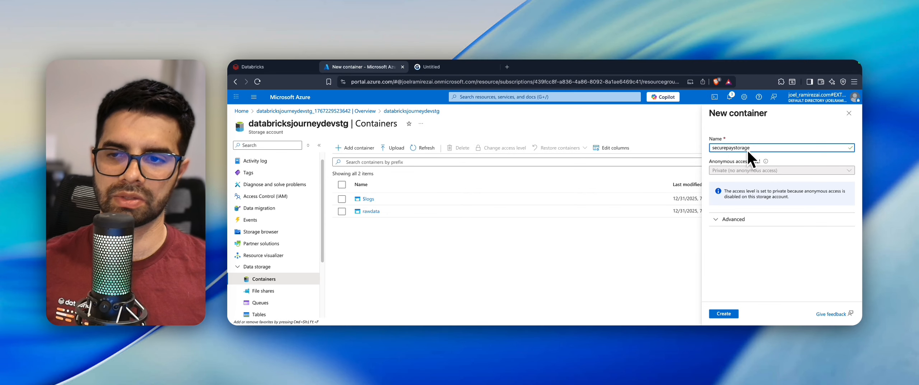
left_click(729, 312)
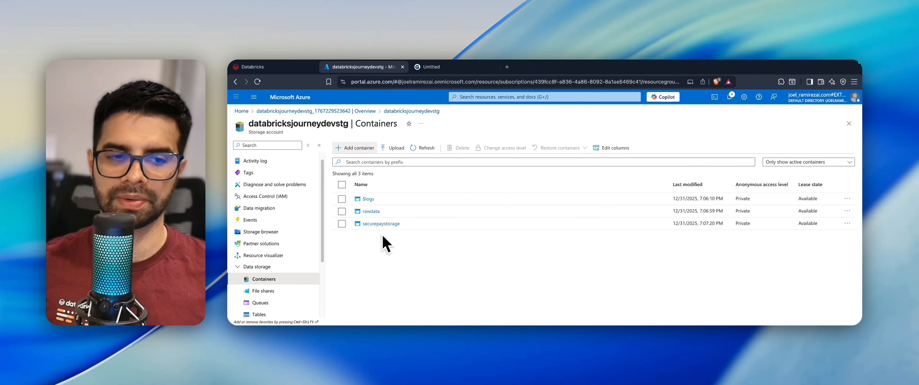
Step: Open the rawdata container and add a directory named landing_zone
left_click(371, 211)
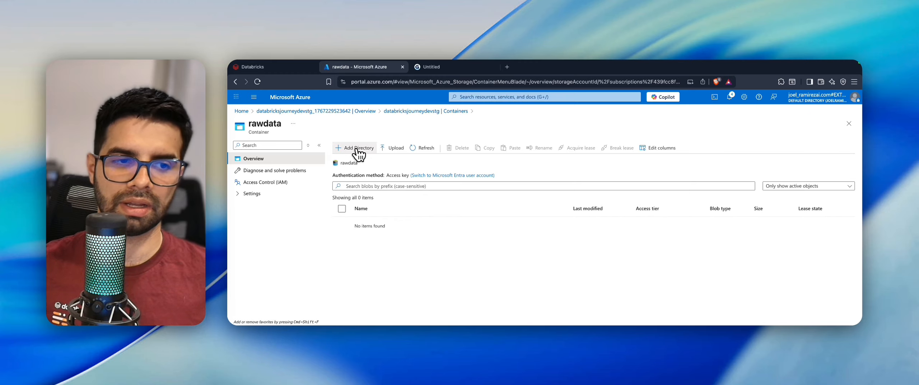
left_click(357, 150)
left_click(802, 147)
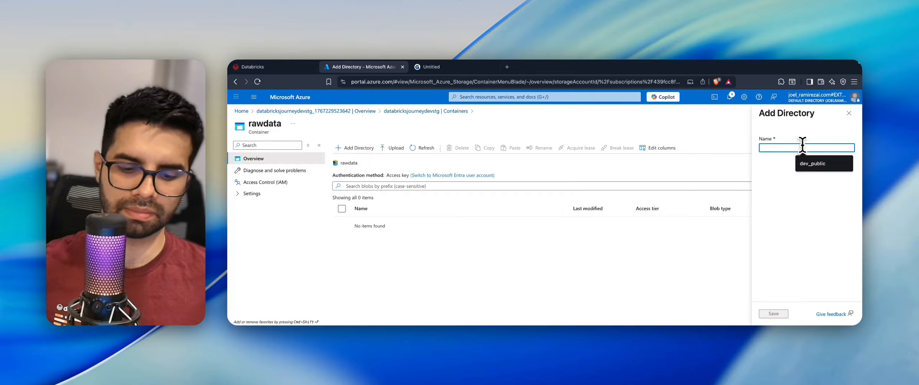
type("landin")
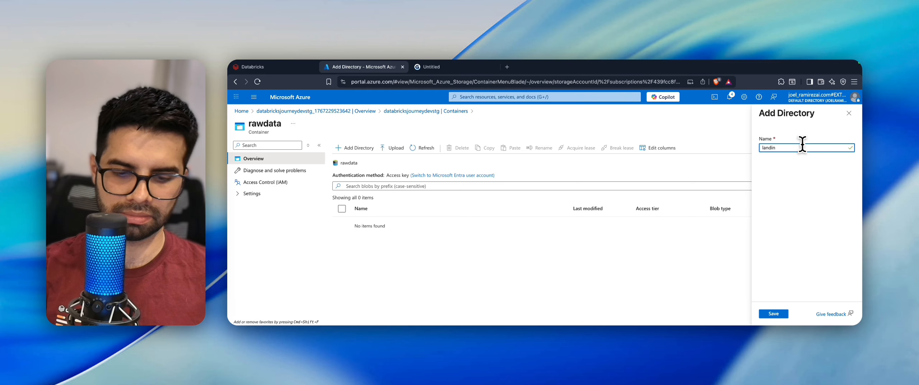
type("g_z")
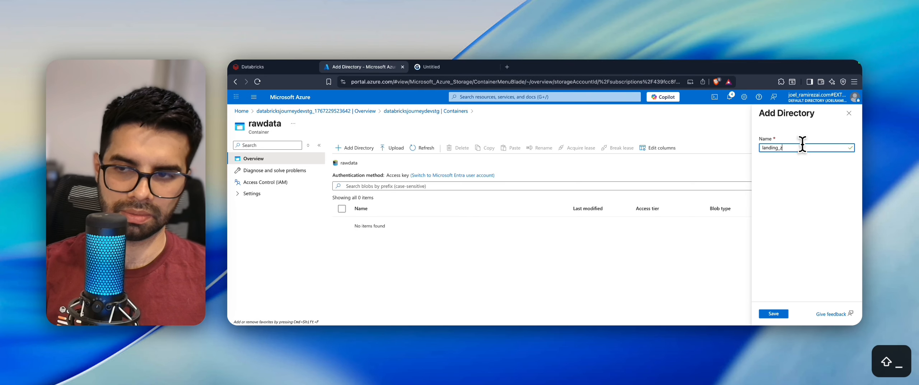
type("one")
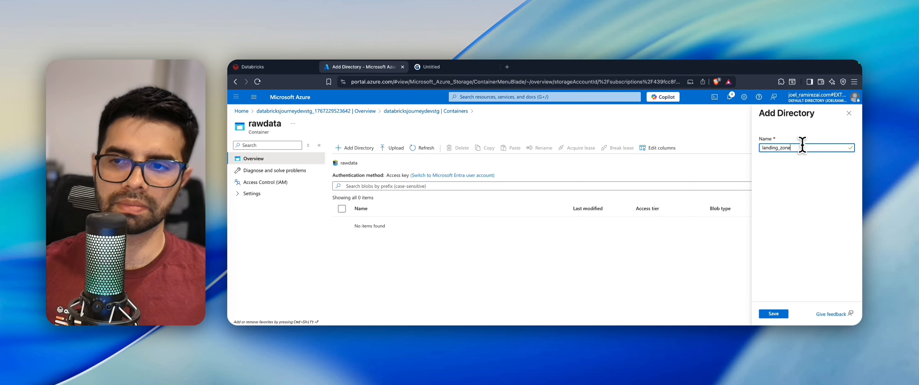
left_click(771, 313)
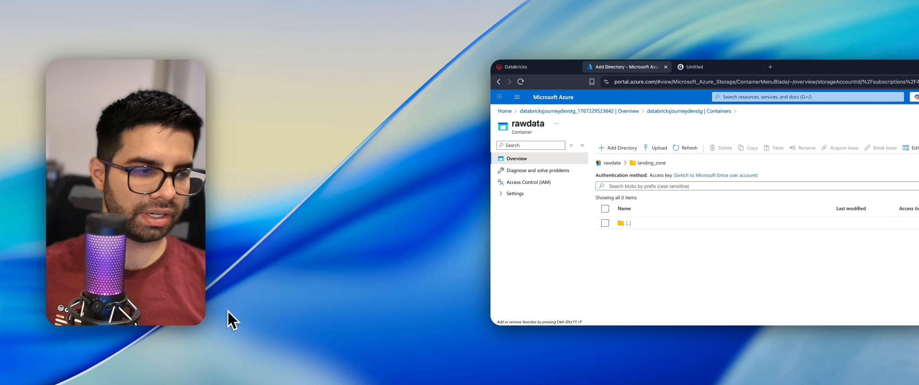
Step: Inside the landing_zone directory, add the subdirectories cards and transactions
left_click(823, 147)
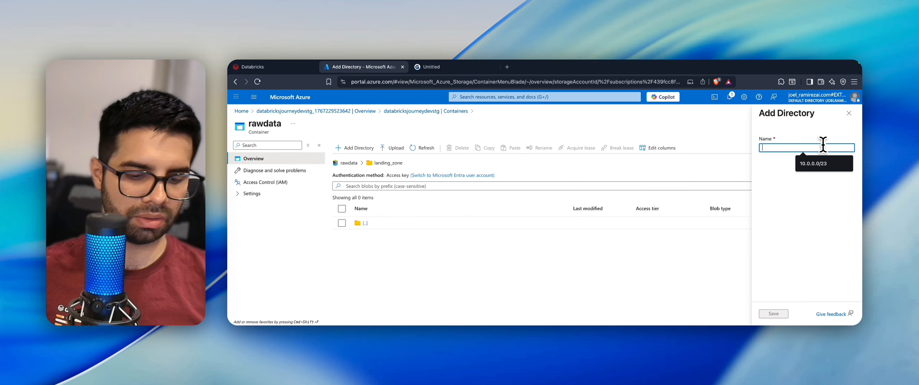
type("cards")
left_click(772, 313)
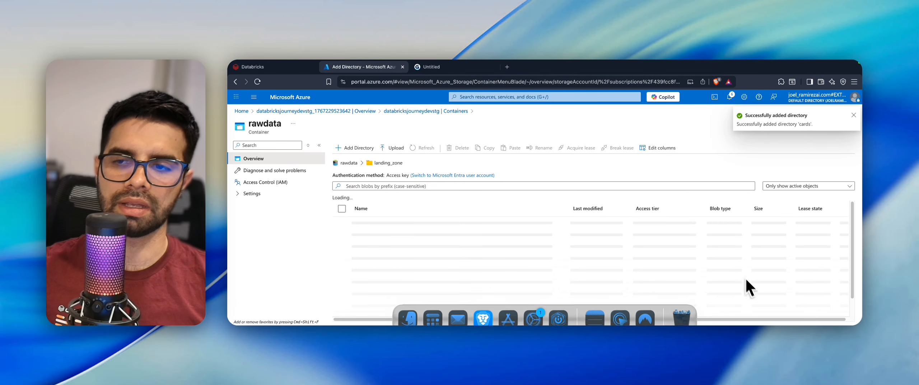
left_click(347, 153)
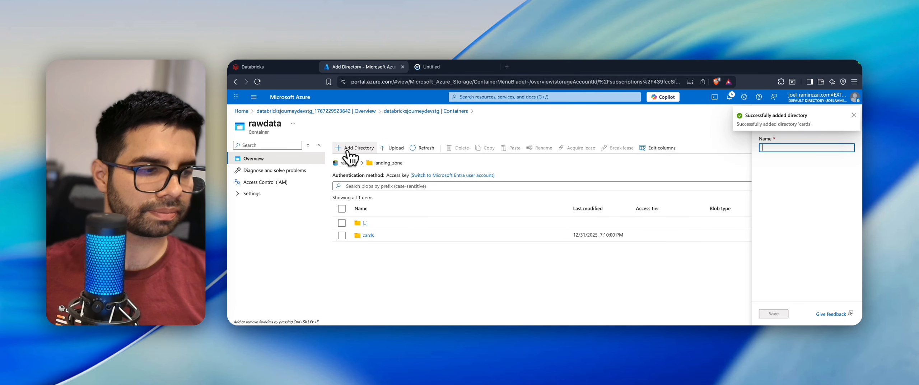
type("transactions")
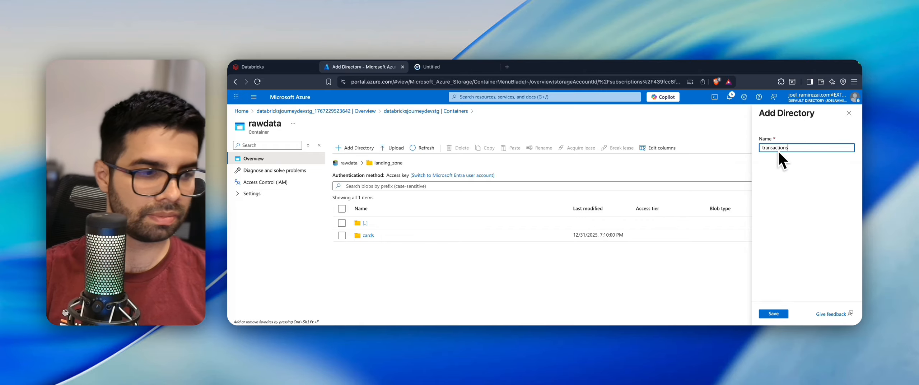
key("Return")
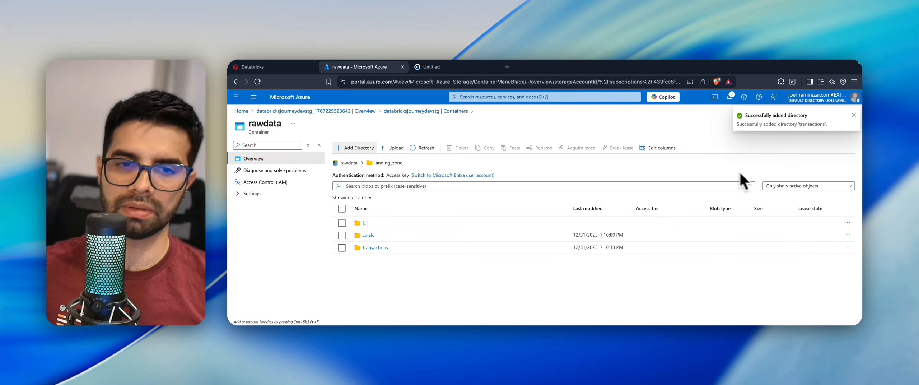
Step: Add the subdirectories users and facts to the landing_zone directory
left_click(359, 148)
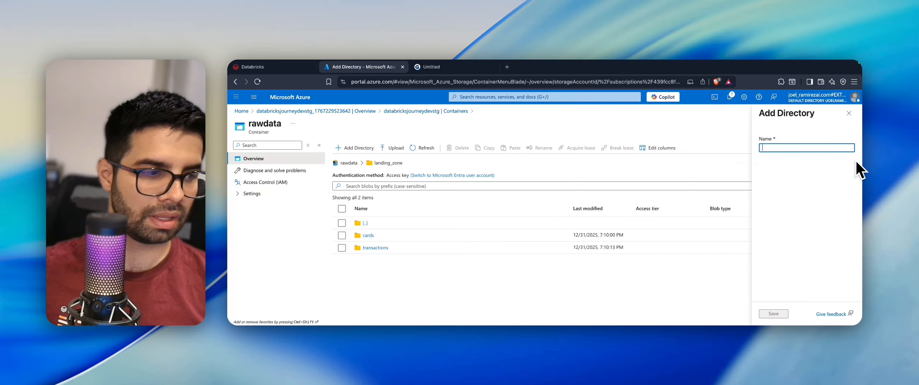
type("users")
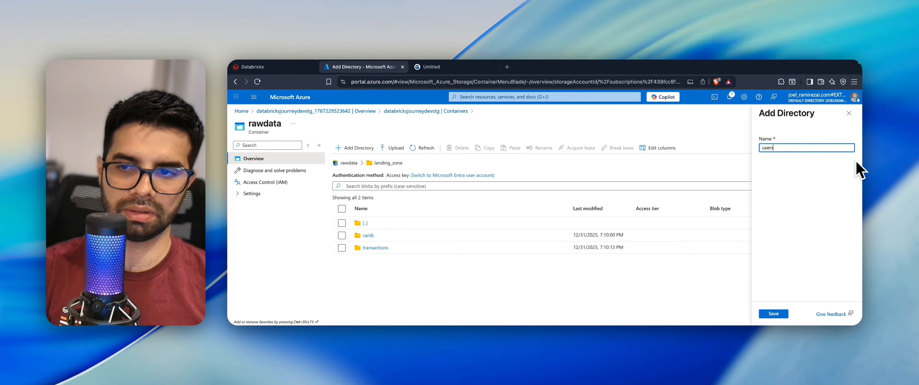
key("Return")
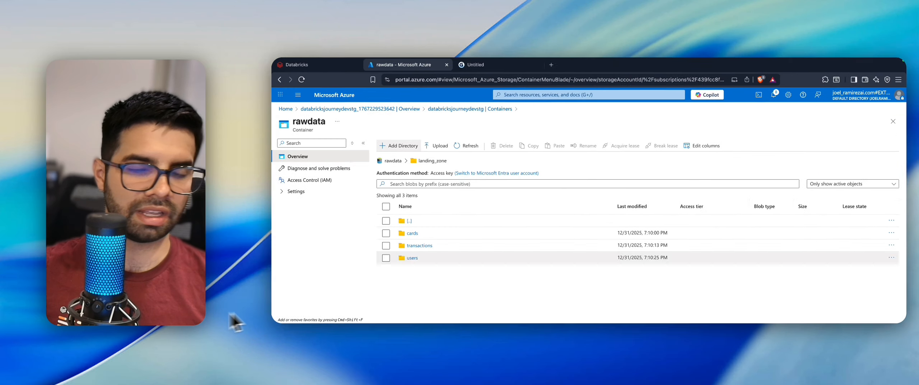
left_click(354, 147)
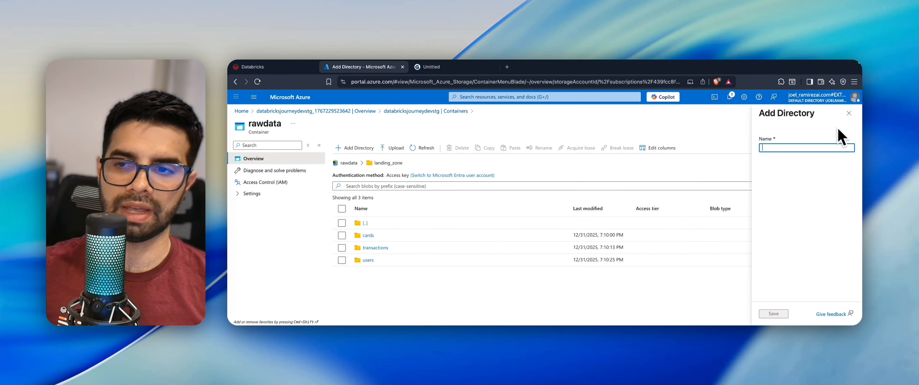
type("facts")
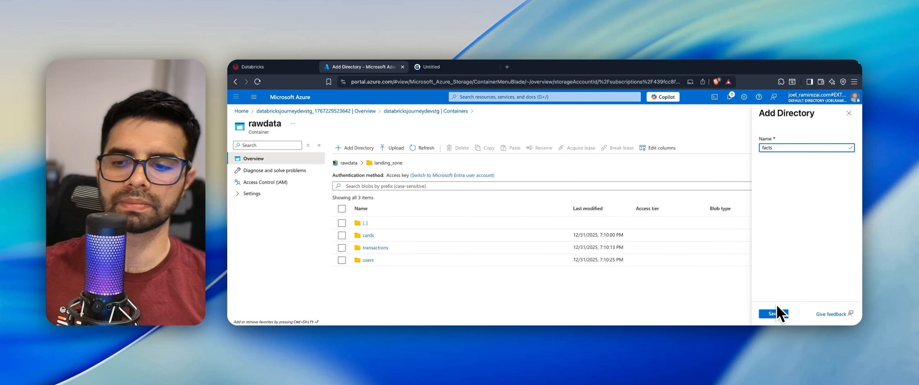
left_click(777, 311)
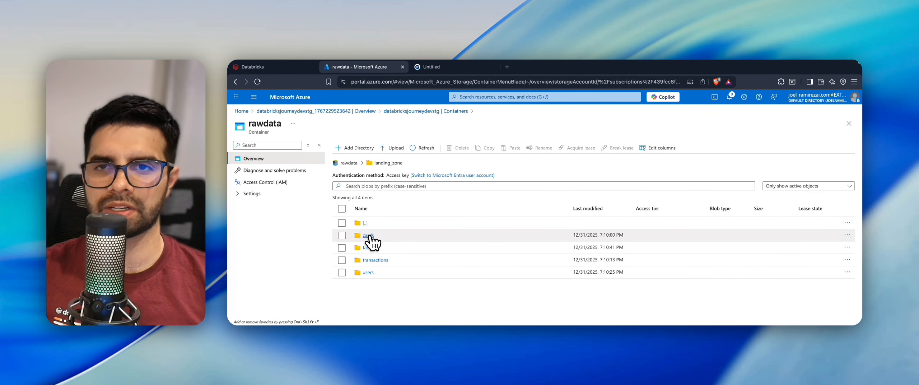
Step: Examine the cards directory inside landing_zone and open its incoming subdirectory
left_click(368, 235)
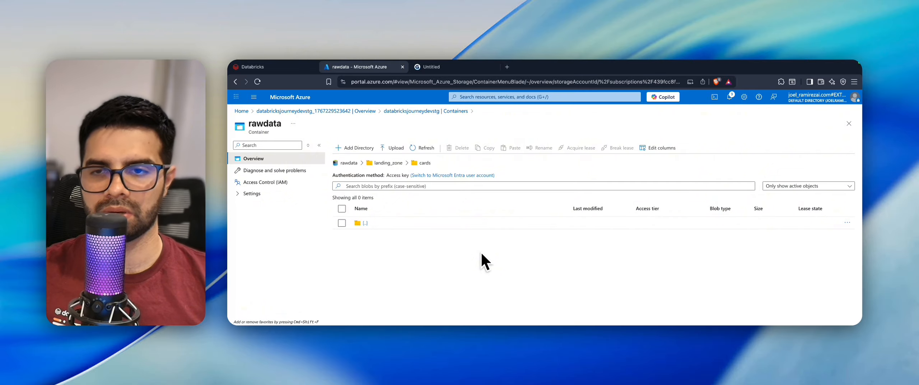
left_click(365, 222)
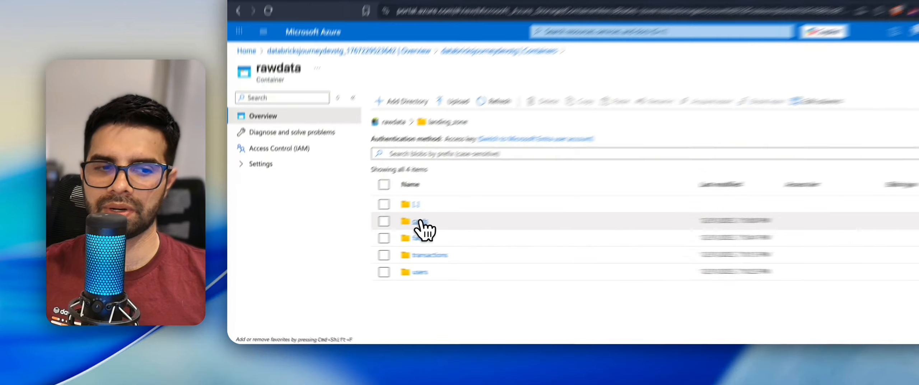
left_click(420, 221)
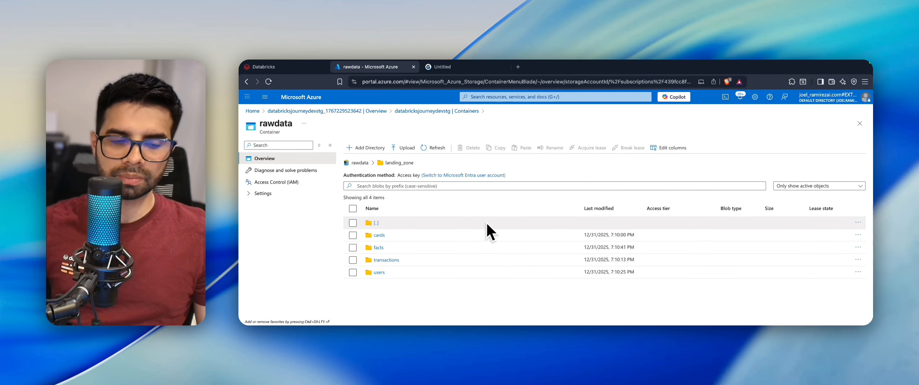
left_click(380, 238)
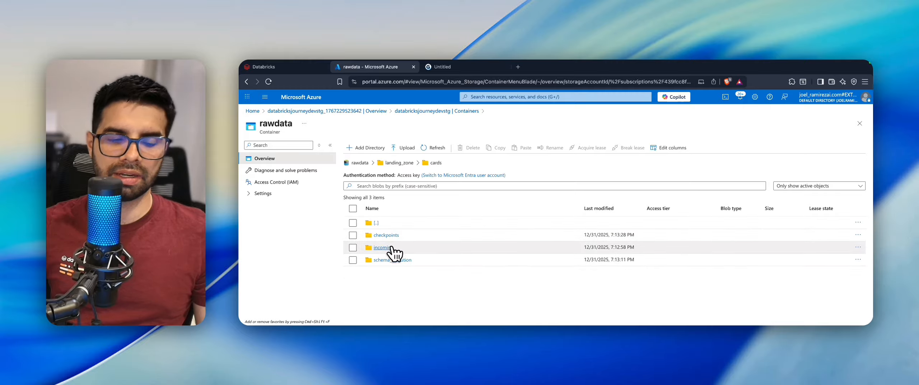
left_click(391, 247)
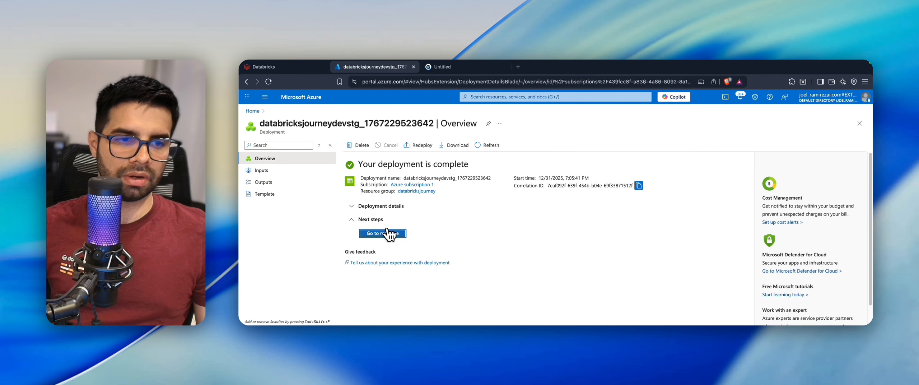
Step: Open the securepaystorage container of the databricksjourneydevstg storage account and start adding a directory
left_click(388, 233)
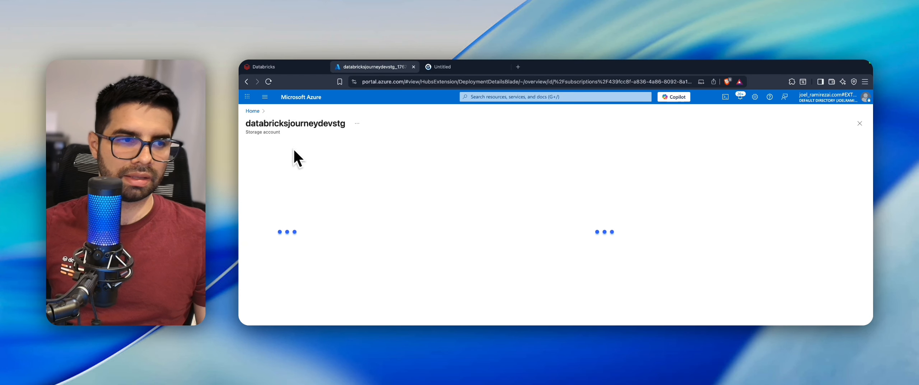
left_click(283, 289)
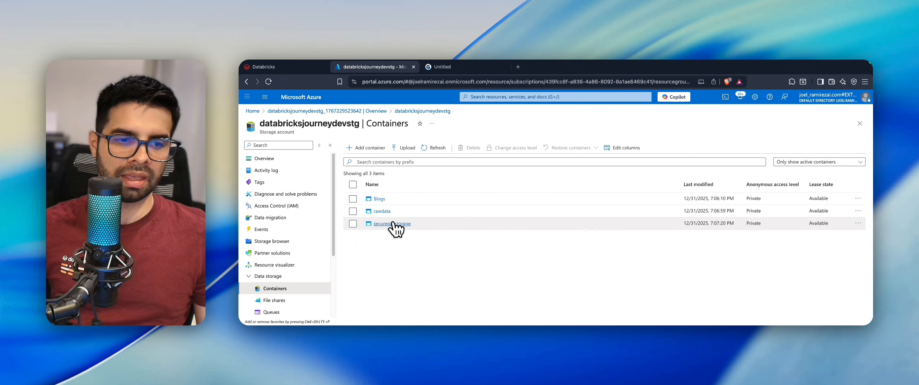
left_click(393, 224)
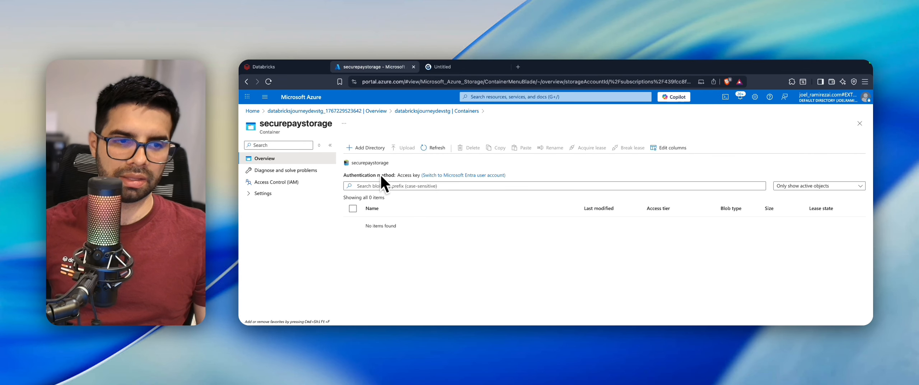
left_click(369, 148)
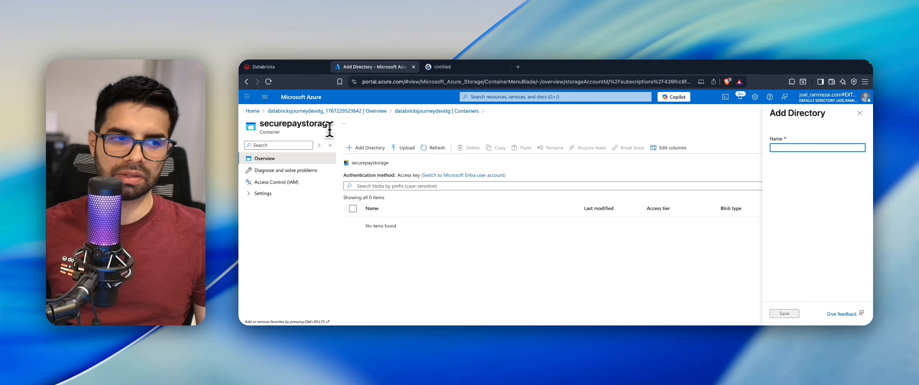
double_click(273, 124)
left_click(787, 149)
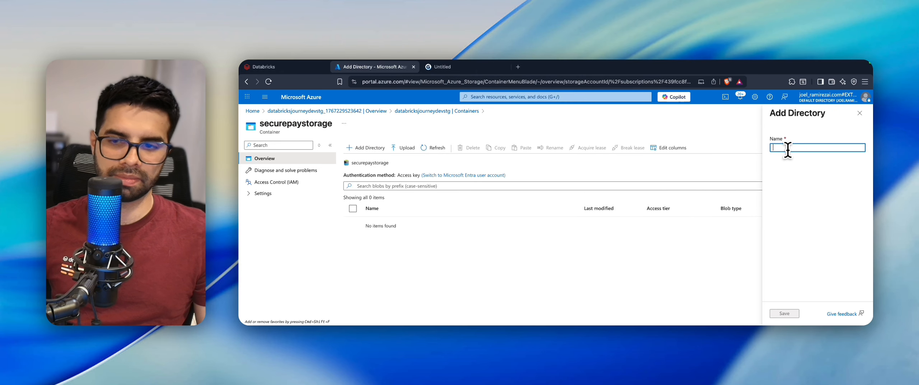
type("D")
key("BackSpace")
type("u")
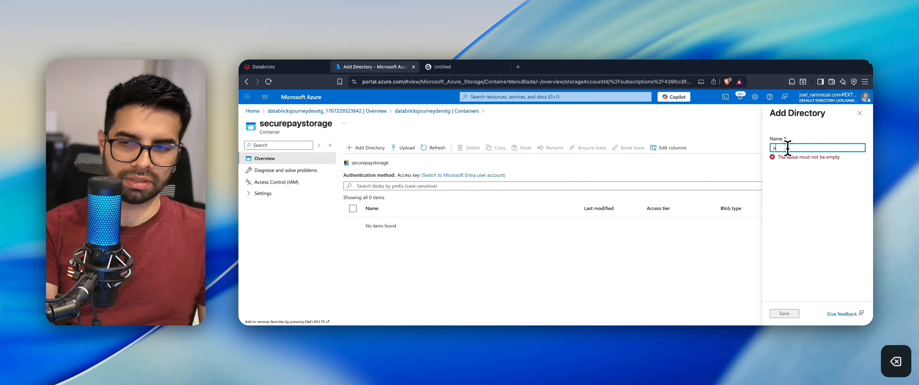
type("nity")
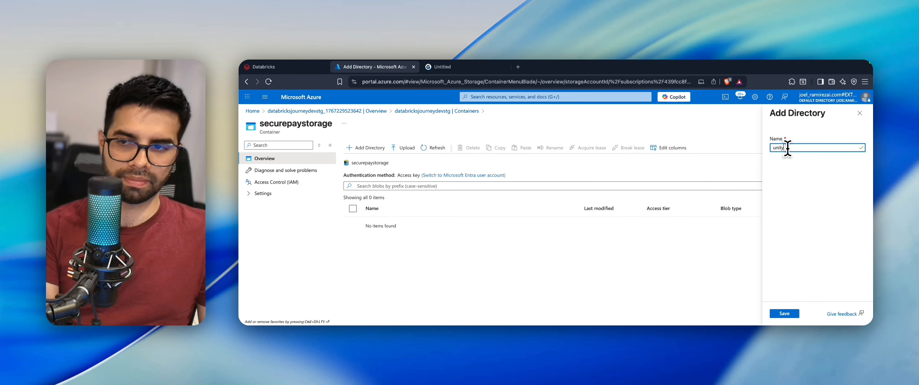
key("BackSpace")
key("BackSpace")
key("BackSpace")
key("BackSpace")
key("BackSpace")
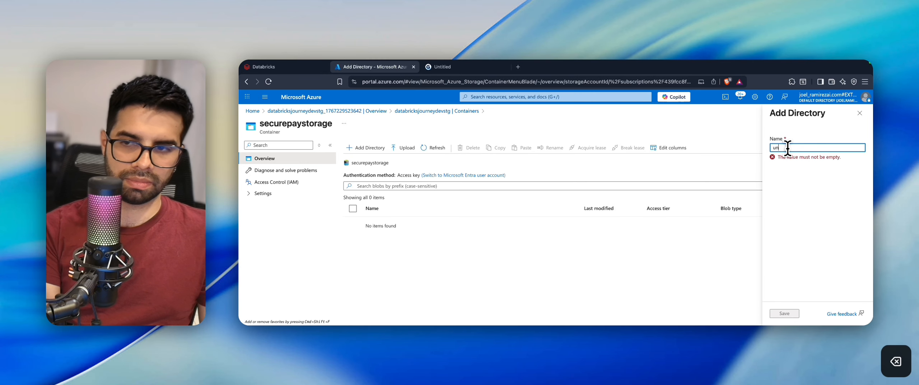
key("BackSpace")
key("BackSpace")
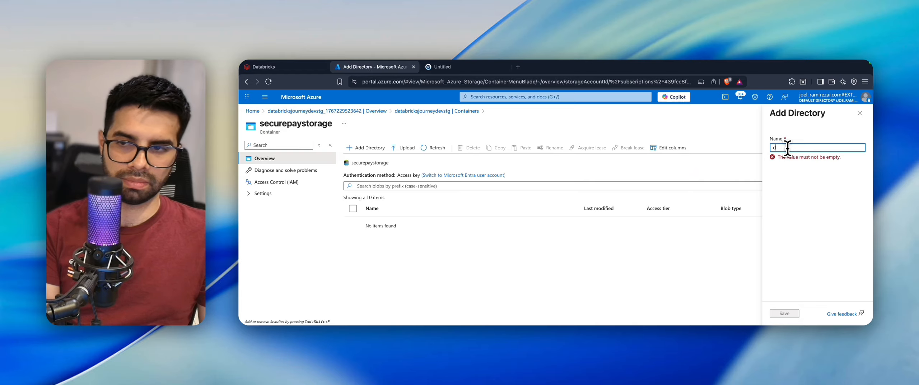
Step: Name the new directory dev_unitycatalog and save it in the securepaystorage container
type("dev_")
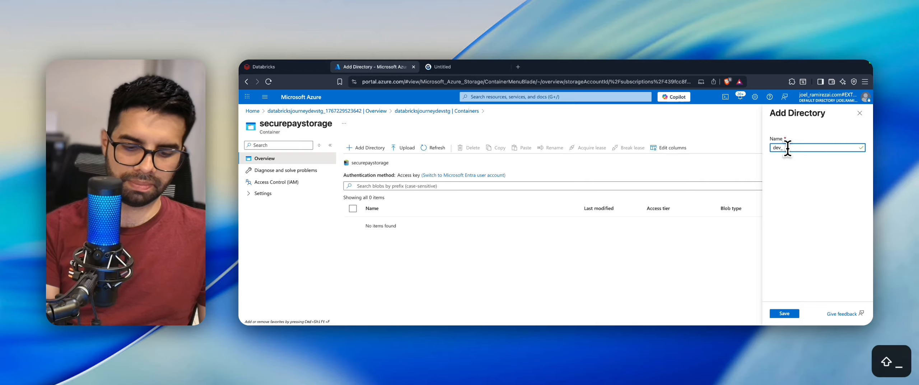
type("unityca")
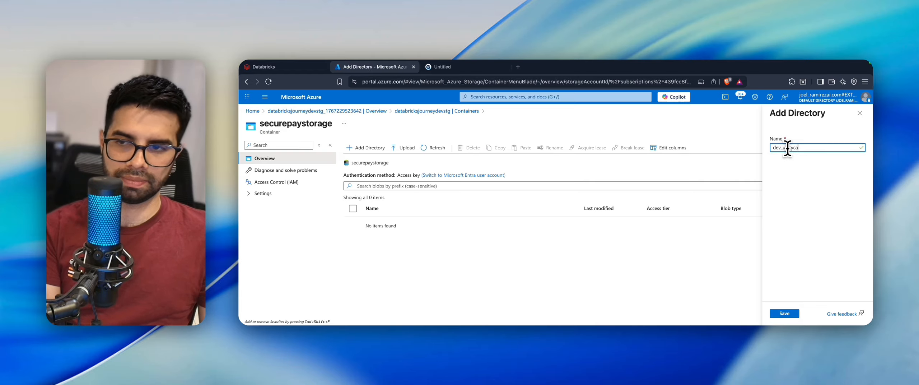
type("talog")
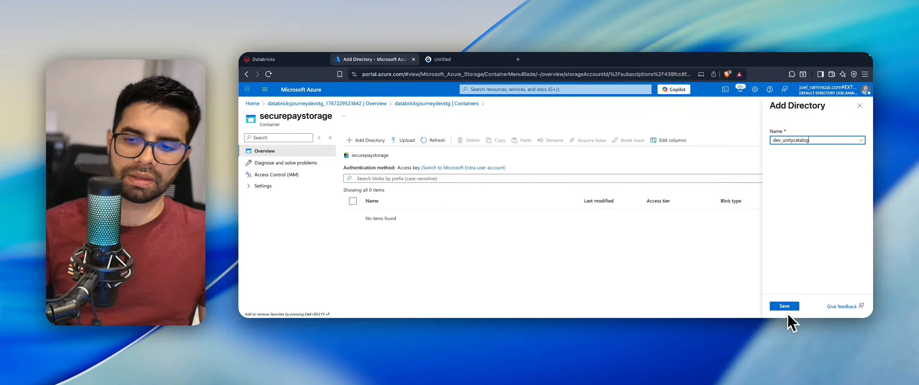
left_click(786, 314)
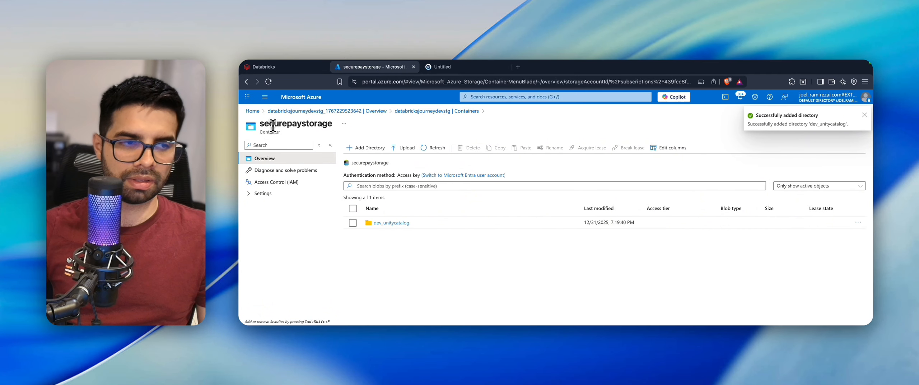
left_click_drag(261, 126, 332, 127)
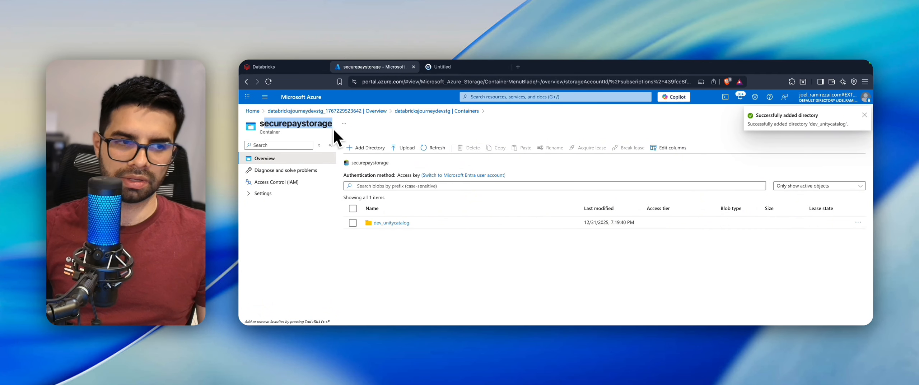
left_click(390, 224)
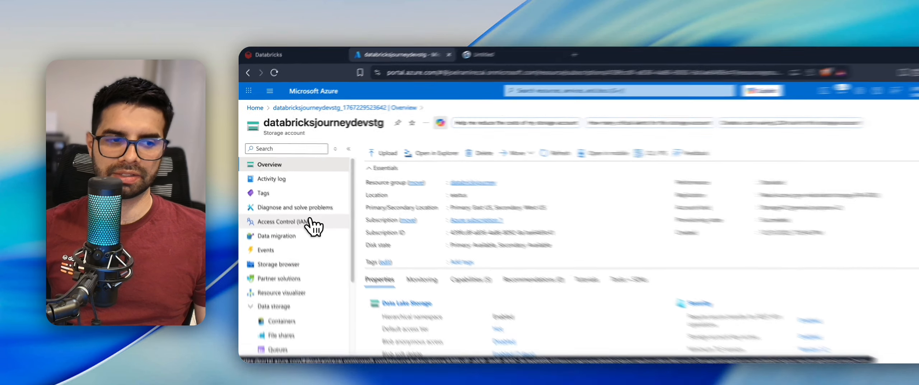
Step: Start a new role assignment on the databricksjourneydevstg storage account and filter the job function roles by the Storage category
left_click(308, 221)
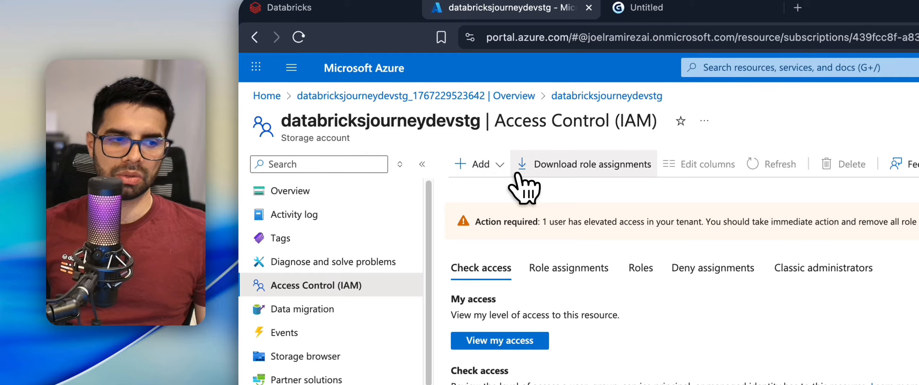
left_click(481, 169)
left_click(486, 188)
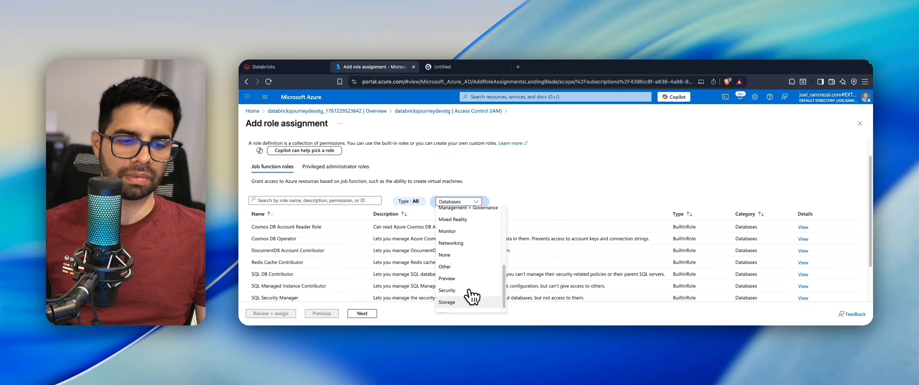
left_click(469, 302)
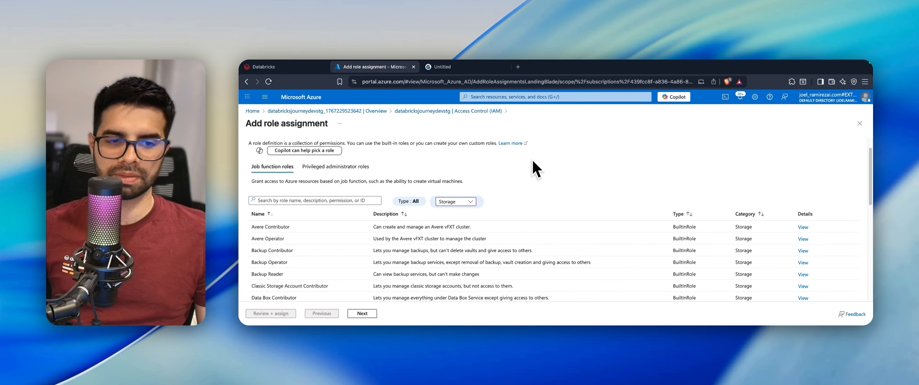
Step: Choose the Storage Blob Data Contributor role and continue to the assignment's members
scroll(369, 266, "down", 3)
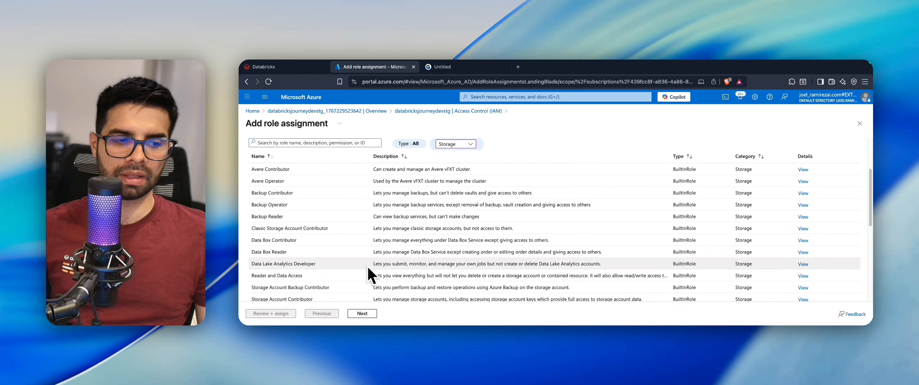
scroll(322, 285, "down", 2)
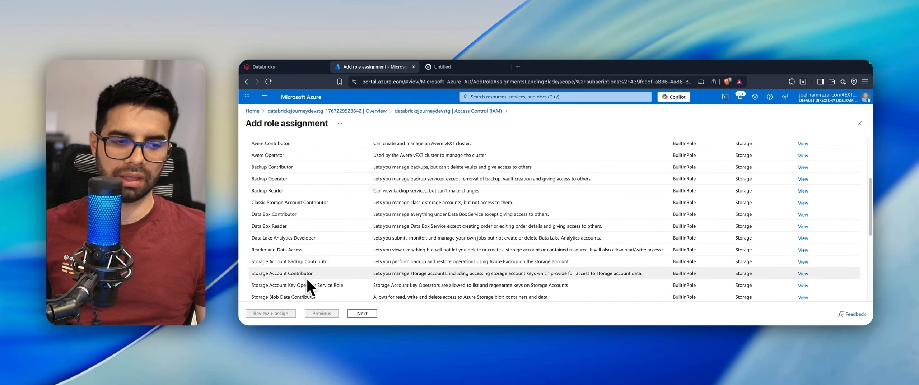
scroll(303, 280, "up", 4)
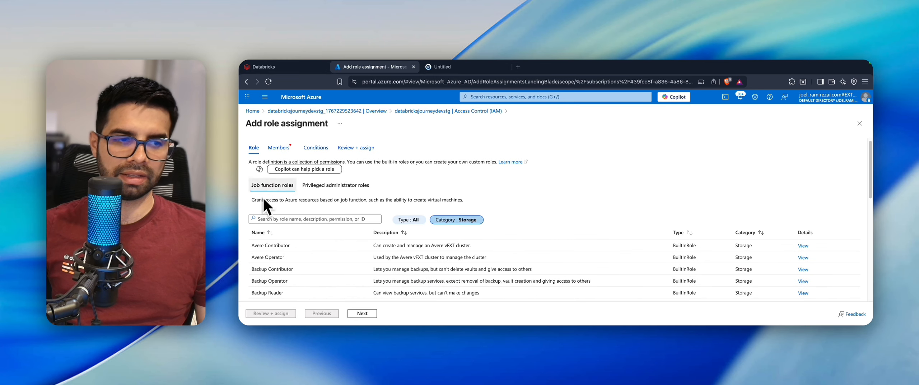
scroll(327, 227, "down", 5)
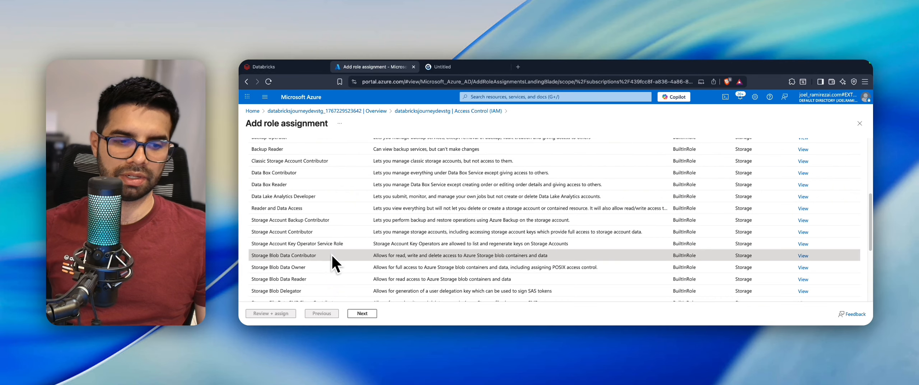
left_click(363, 313)
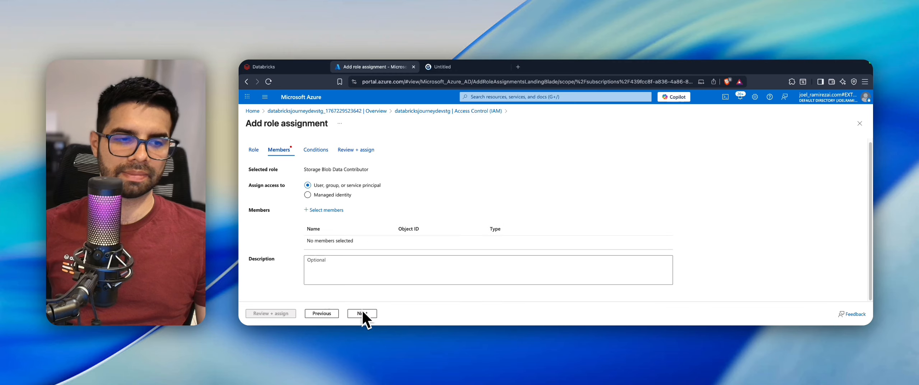
Step: Assign access to a managed identity and add the Access Connector for Azure Databricks named databricksjourneydevaccessconnector as the member
left_click(337, 198)
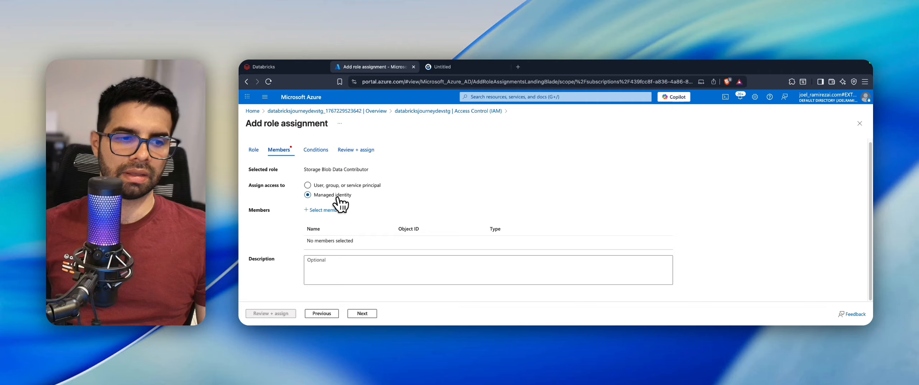
left_click(336, 210)
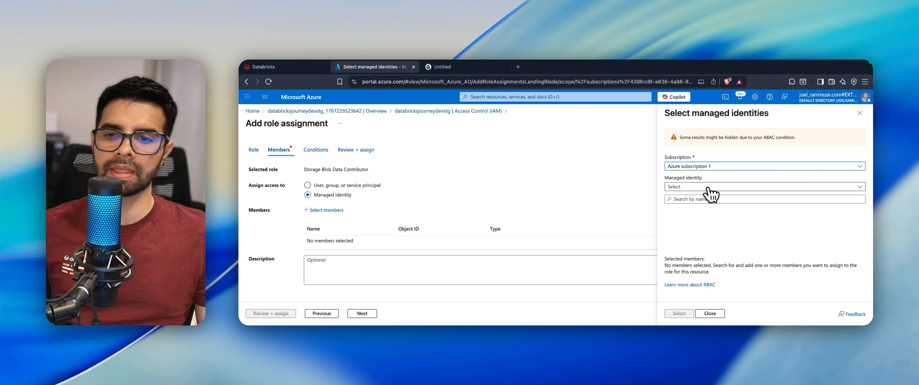
left_click(703, 187)
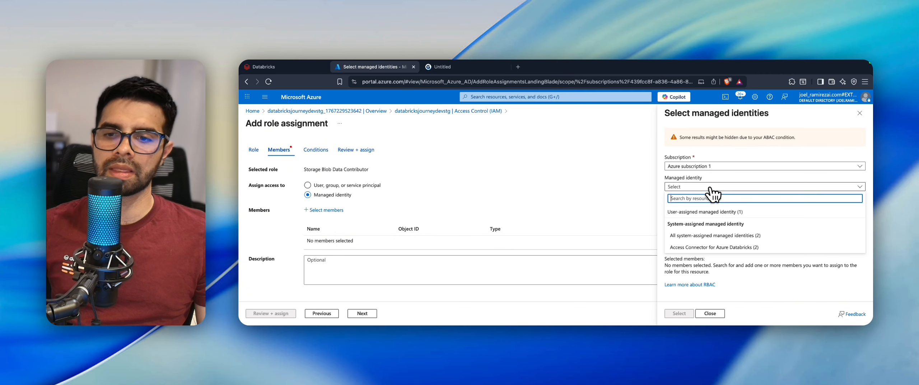
left_click(716, 246)
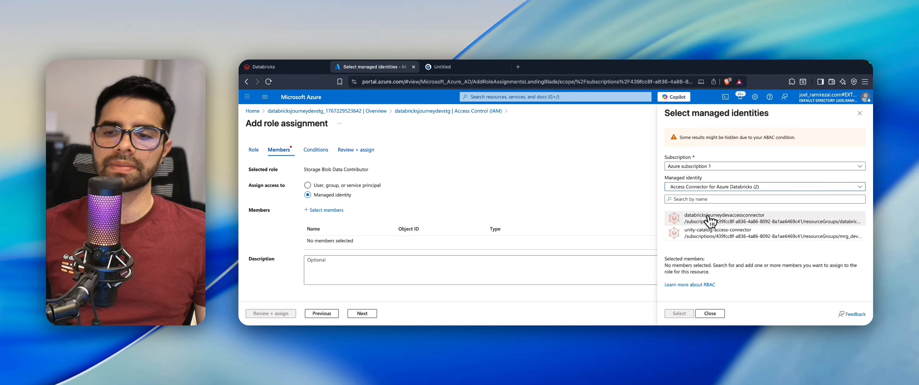
left_click(707, 218)
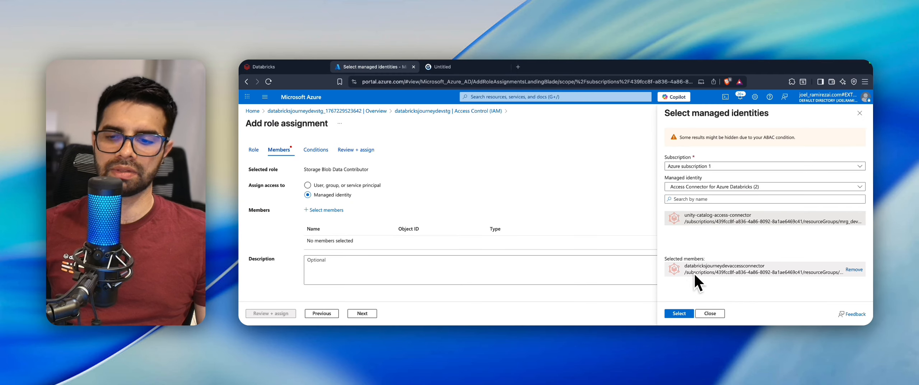
left_click(680, 313)
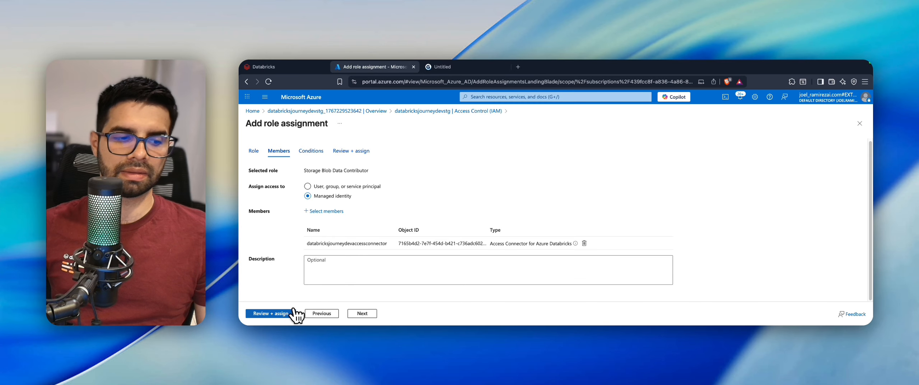
Step: Review and submit the Storage Blob Data Contributor role assignment for the access connector
left_click(281, 313)
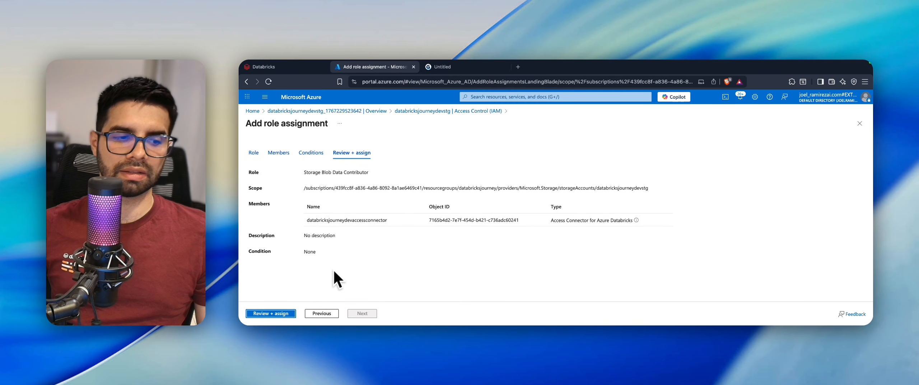
left_click(289, 316)
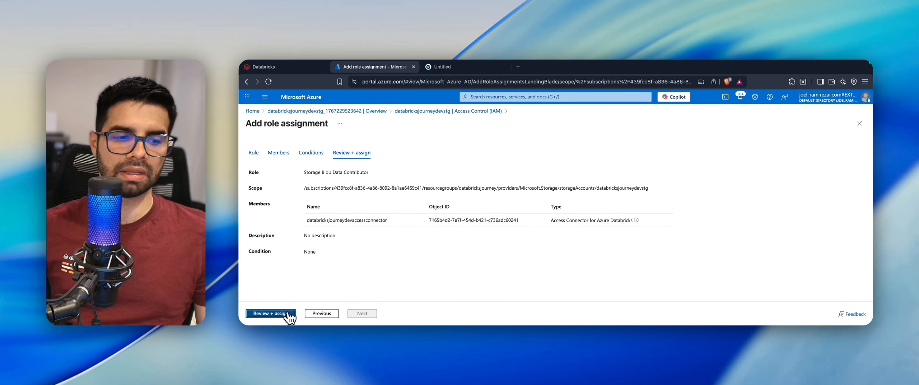
left_click(290, 315)
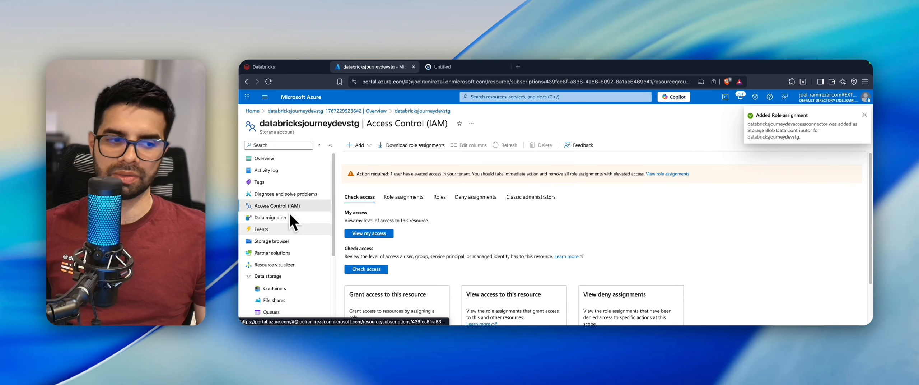
scroll(370, 193, "down", 1)
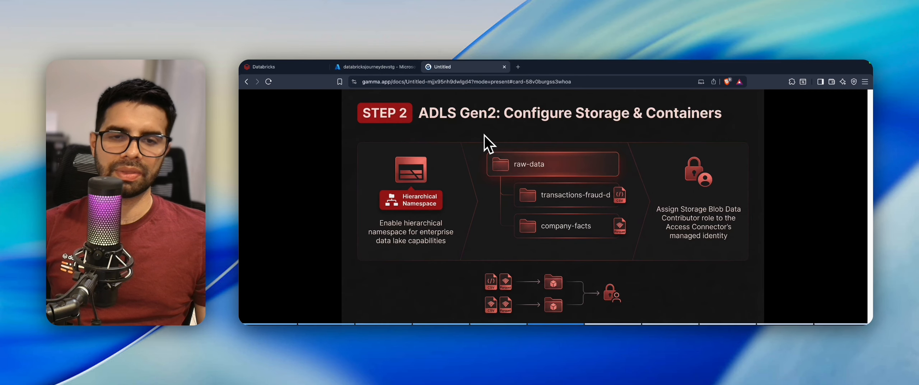
Step: Advance the presentation to the Step 3 slide on creating a storage credential, and switch to the Databricks workspace
key("Right")
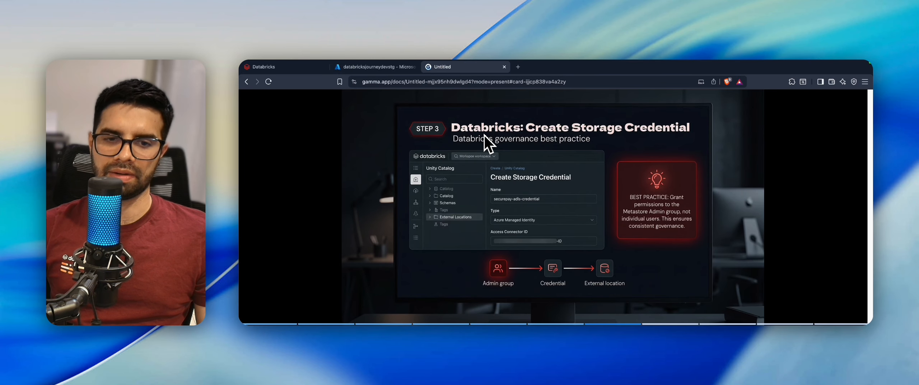
left_click(301, 71)
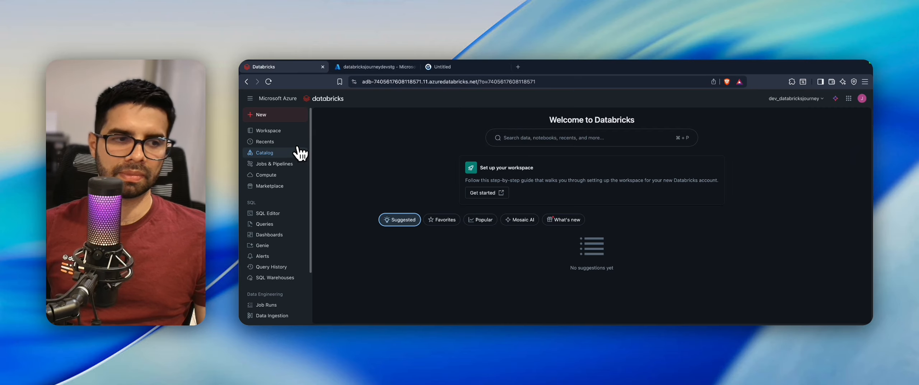
Step: Open the external data credentials in the catalog and start a new Azure Managed Identity storage credential
left_click(289, 154)
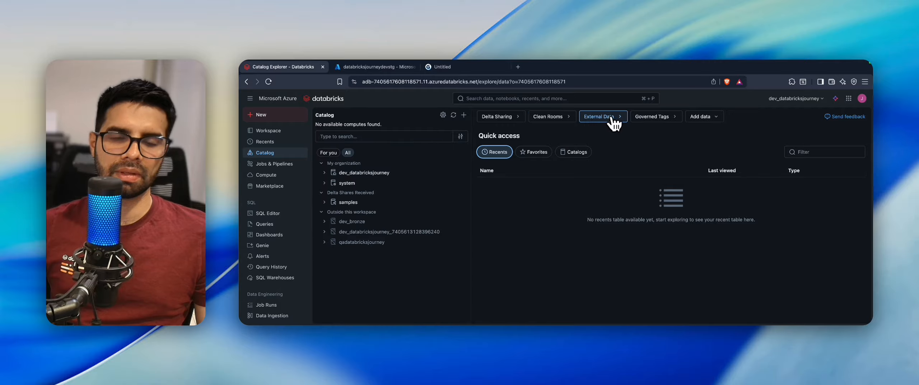
left_click(611, 118)
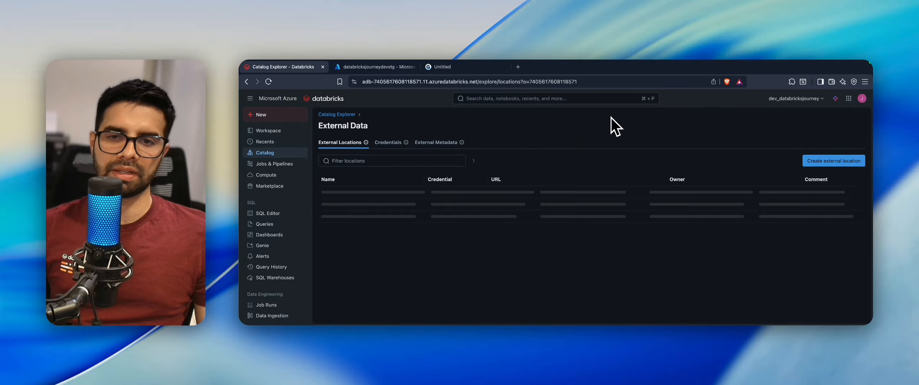
left_click(395, 145)
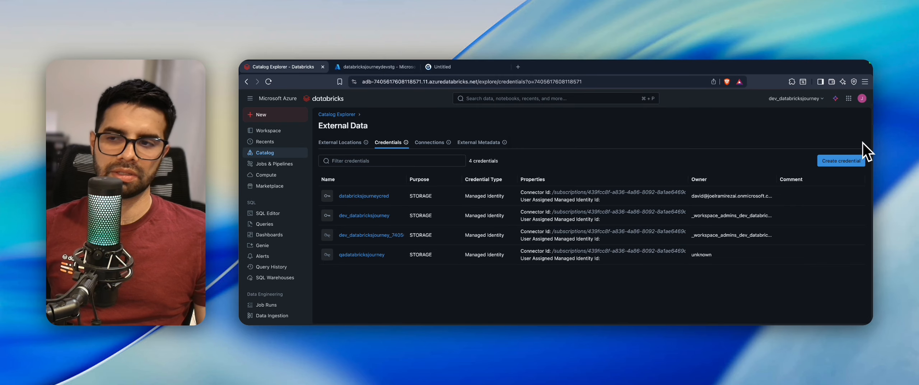
left_click(855, 160)
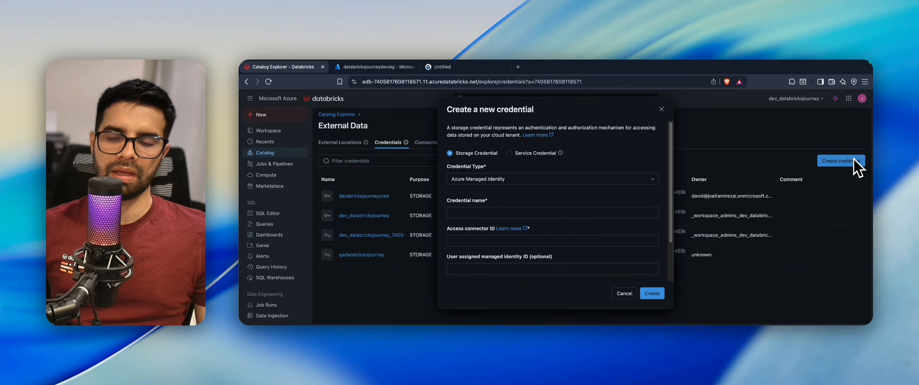
left_click(486, 212)
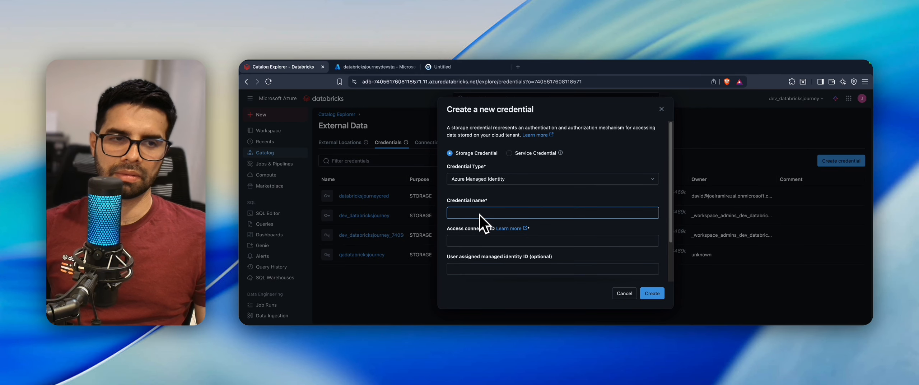
Step: Copy the resource ID of databricksjourneydevaccessconnector from the Azure portal and enter it as the new credential's access connector ID
left_click(387, 71)
left_click(484, 95)
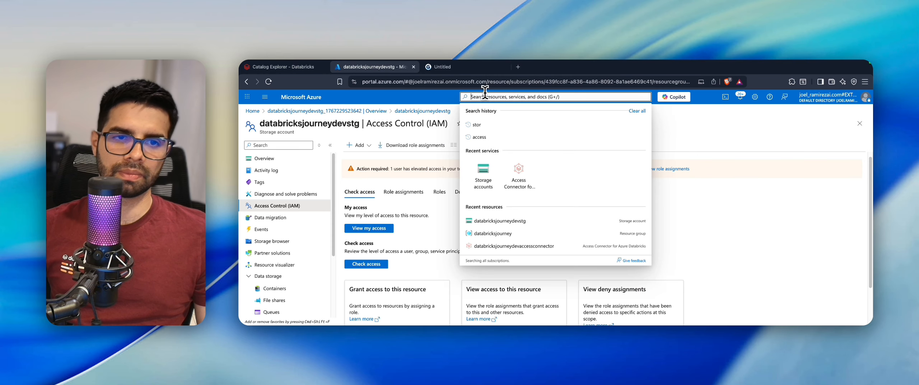
left_click(519, 173)
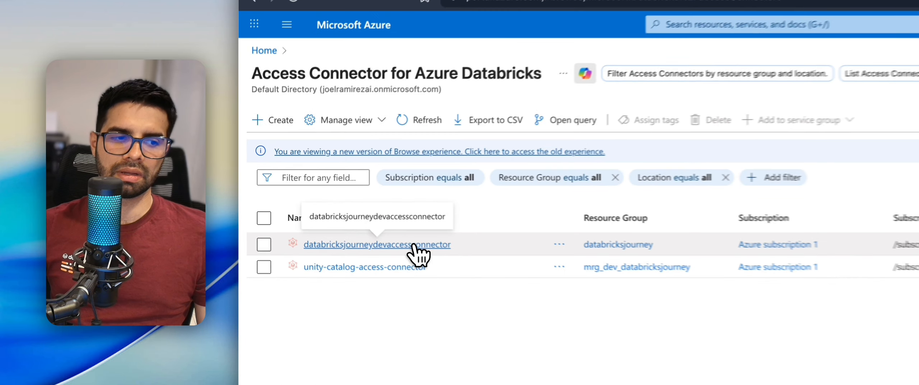
left_click(334, 217)
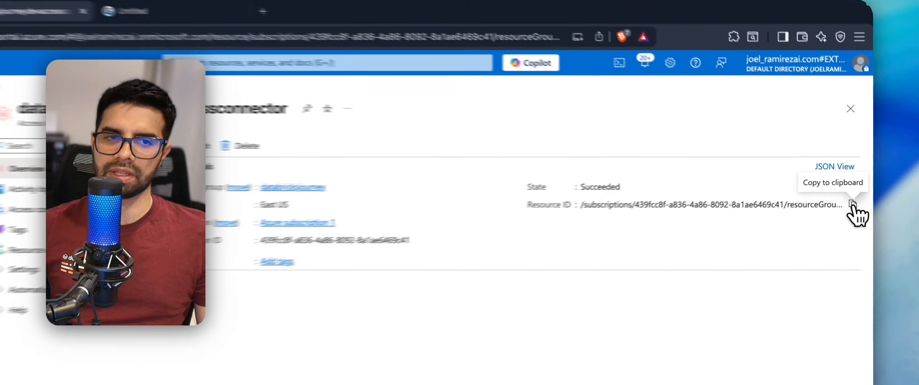
left_click(861, 179)
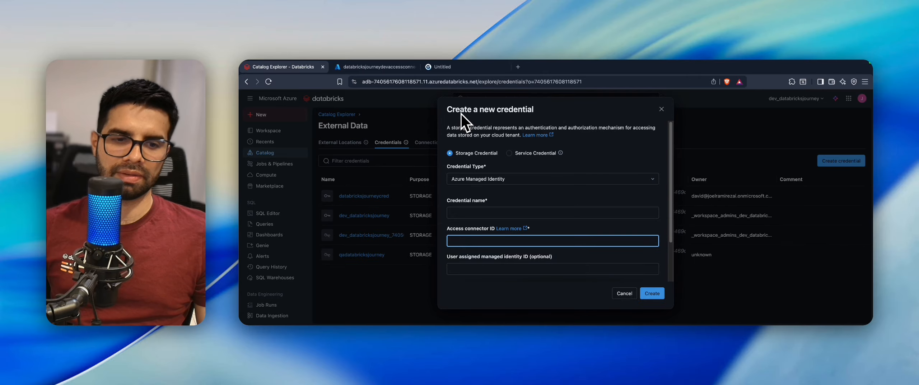
key("super+v")
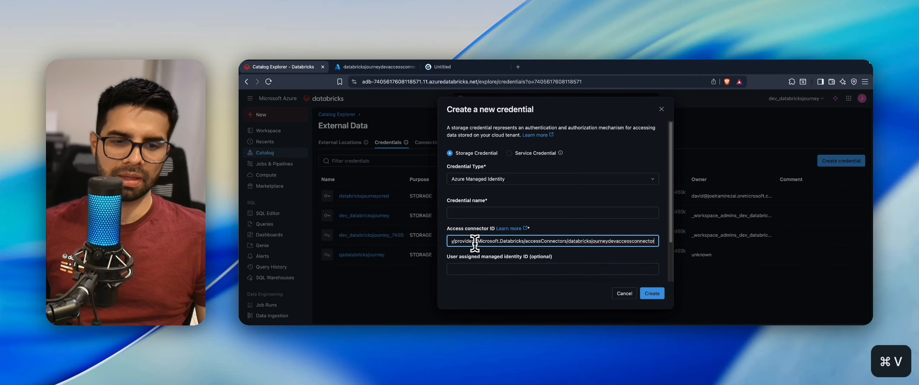
Step: Name the storage credential databricksjourneydevaccessconnector and create it
left_click(495, 213)
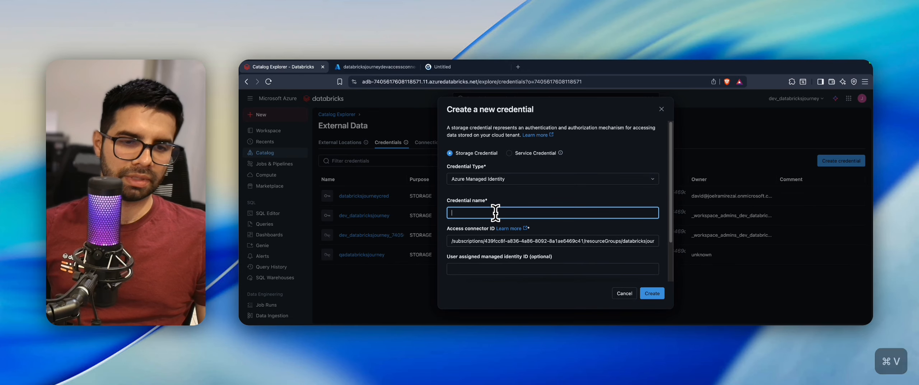
key("super+v")
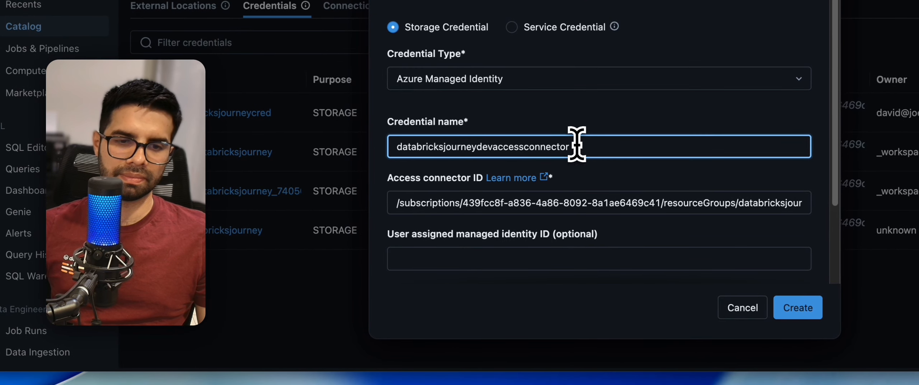
scroll(549, 201, "down", 3)
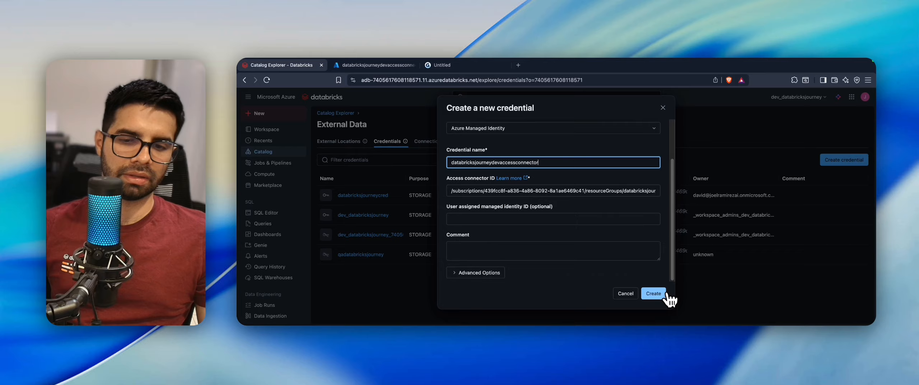
left_click(743, 302)
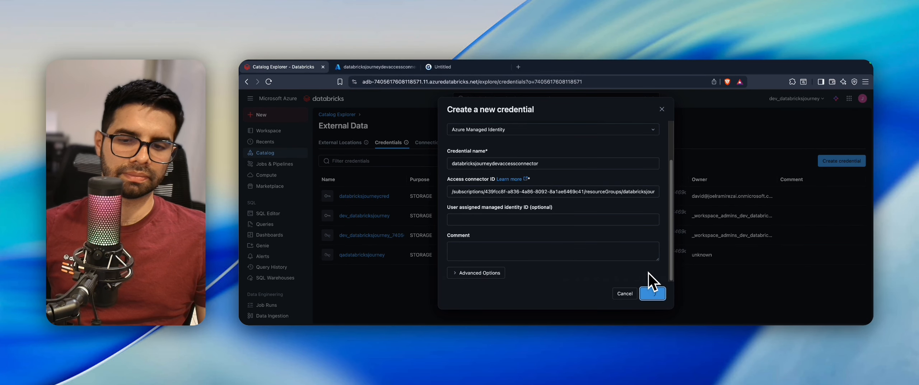
Step: Start a permission grant on the new storage credential and add the metastoreadmineastus group as its principal
left_click(388, 141)
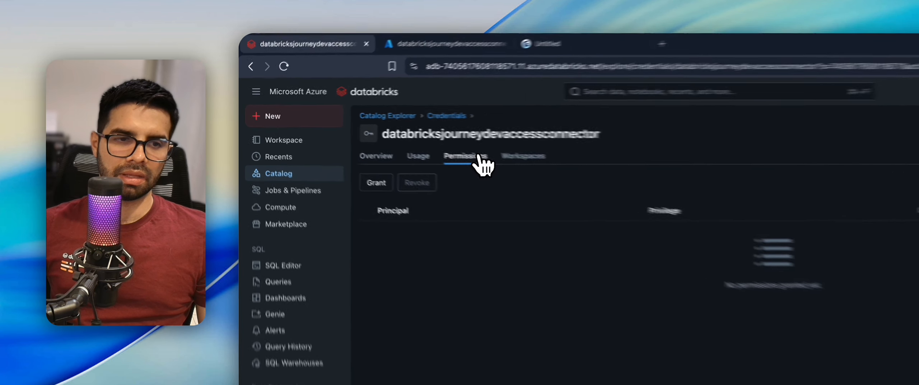
left_click(330, 158)
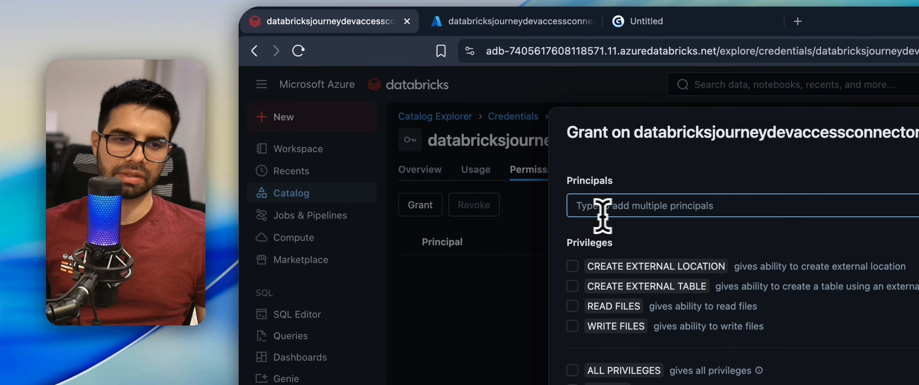
left_click(665, 205)
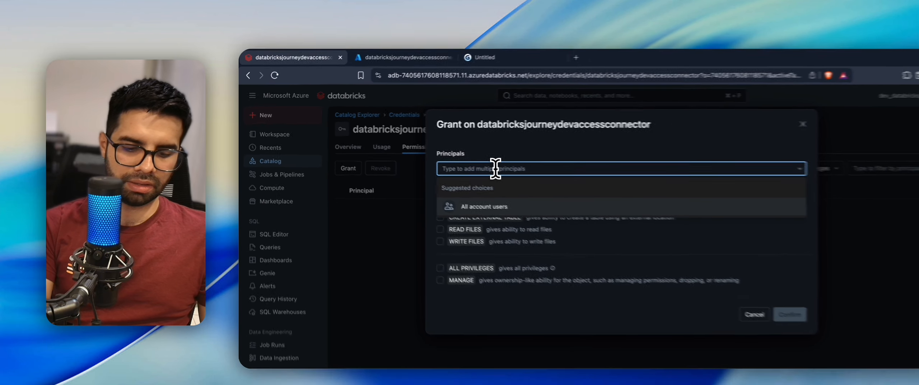
type("meta")
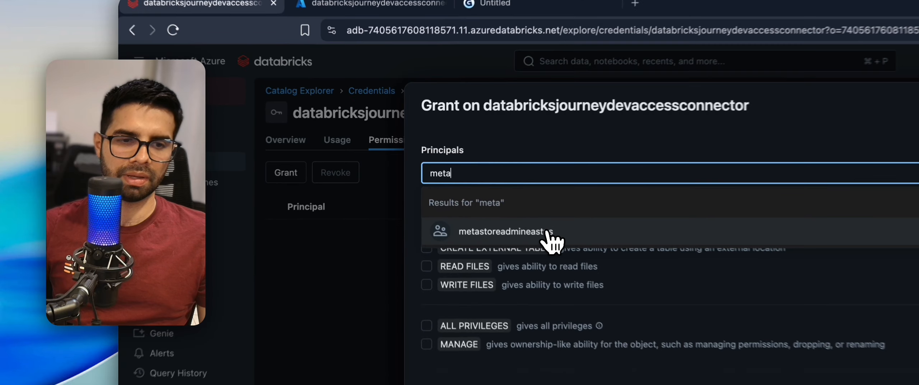
left_click(471, 191)
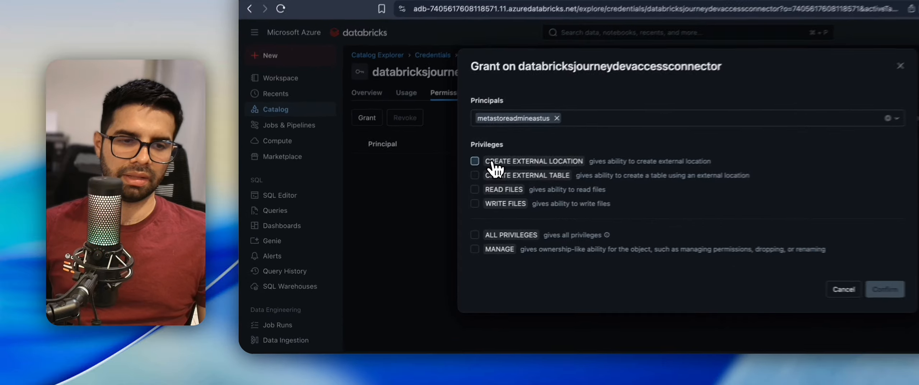
Step: Select the external location, external table, read files and write files privileges, plus ALL PRIVILEGES and MANAGE, and confirm the grant
left_click(418, 190)
left_click(521, 170)
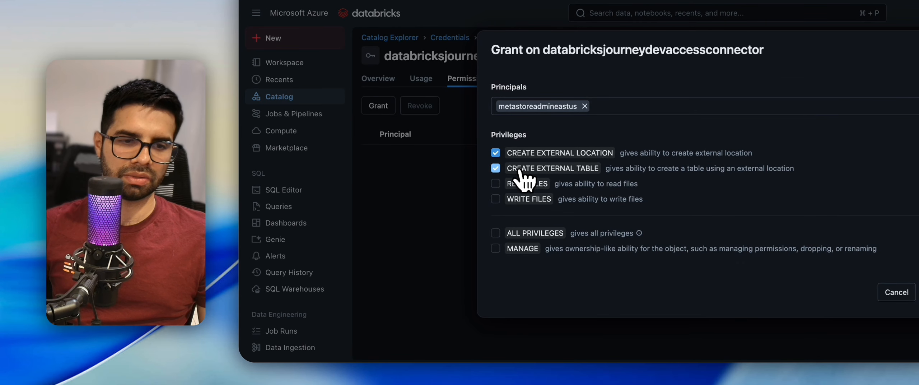
left_click(525, 184)
left_click(531, 199)
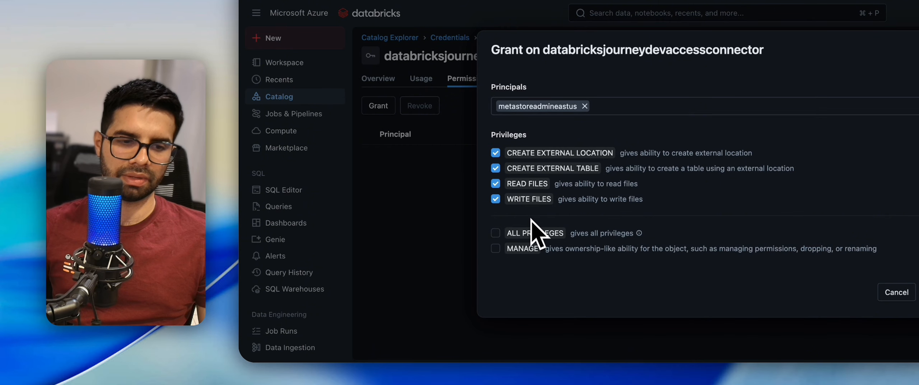
left_click(536, 234)
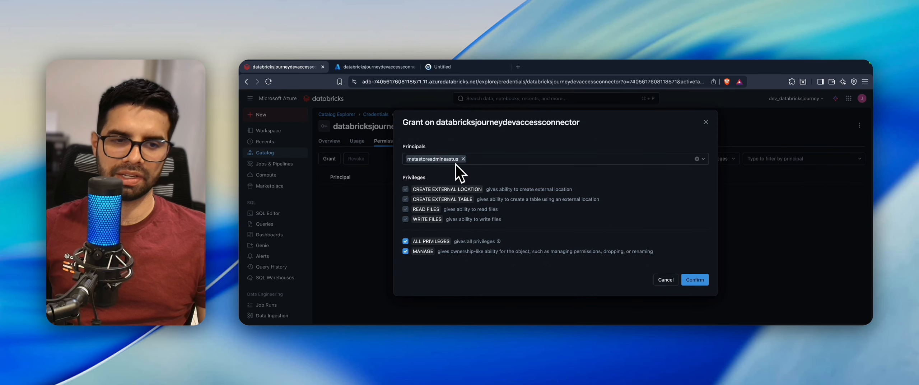
left_click(696, 281)
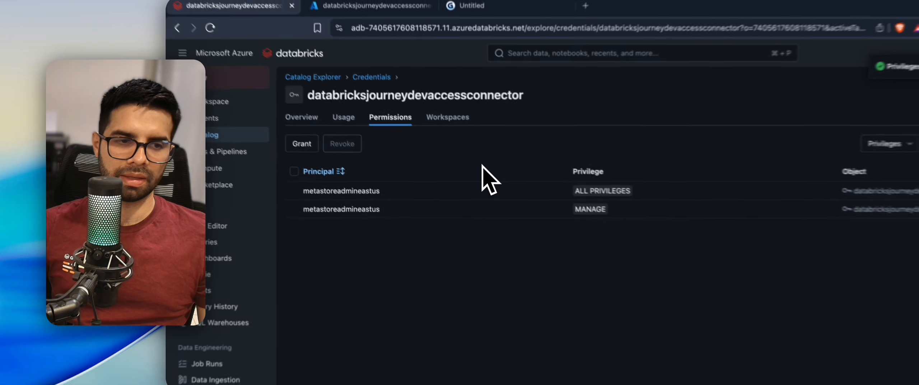
Step: Advance the presentation to the Step 4 slide on external locations, and start a new external location in the Databricks catalog
key("Down")
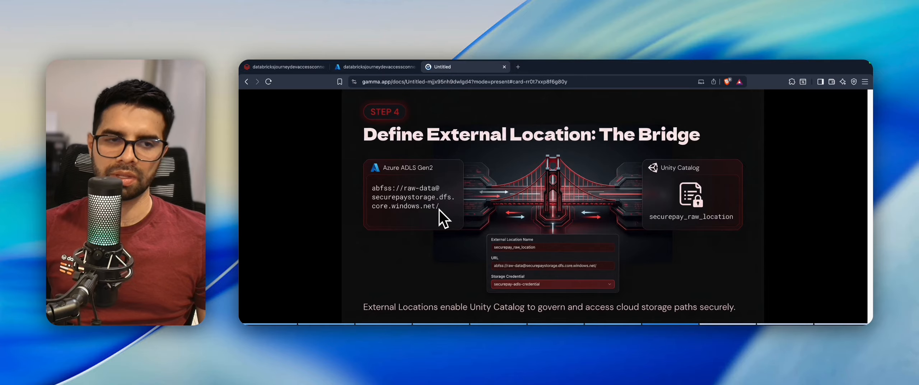
left_click(302, 70)
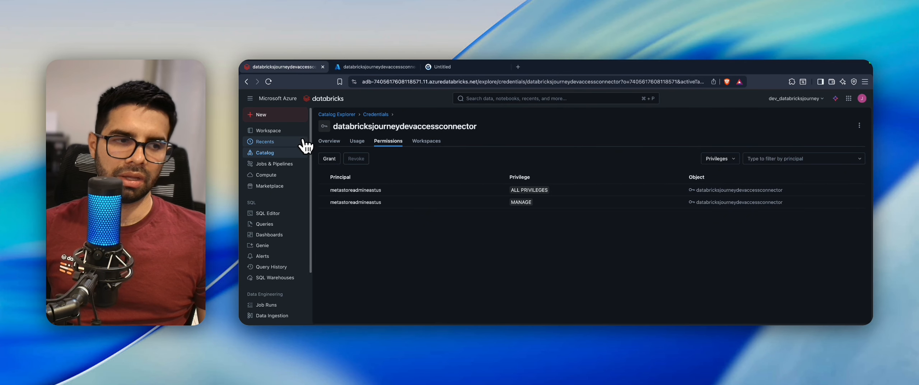
left_click(288, 153)
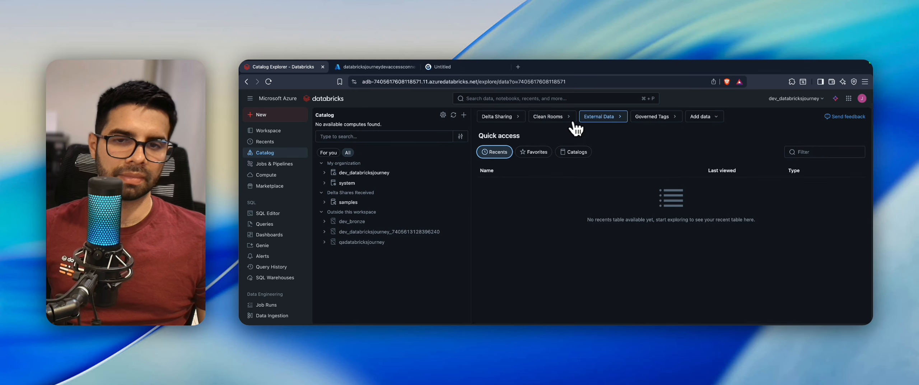
left_click(598, 117)
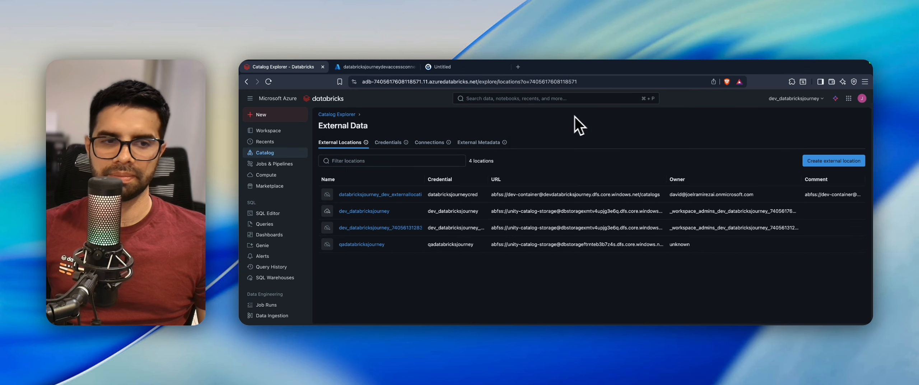
left_click(851, 161)
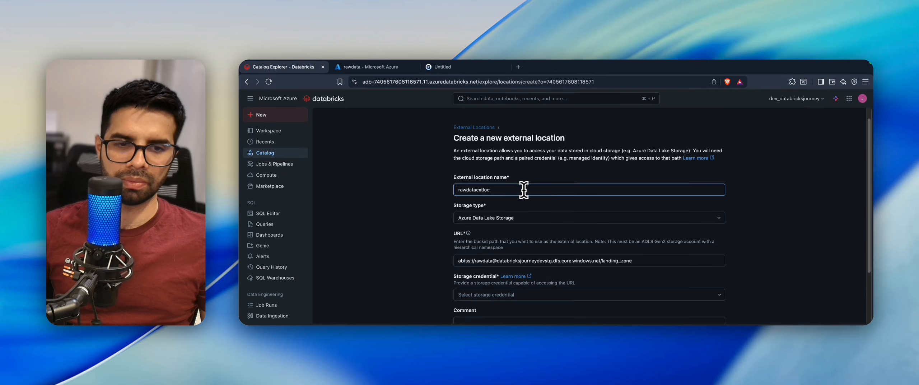
Step: Examine the external location's name and the container, storage account, dfs endpoint and landing_zone parts of its URL
left_click(524, 190)
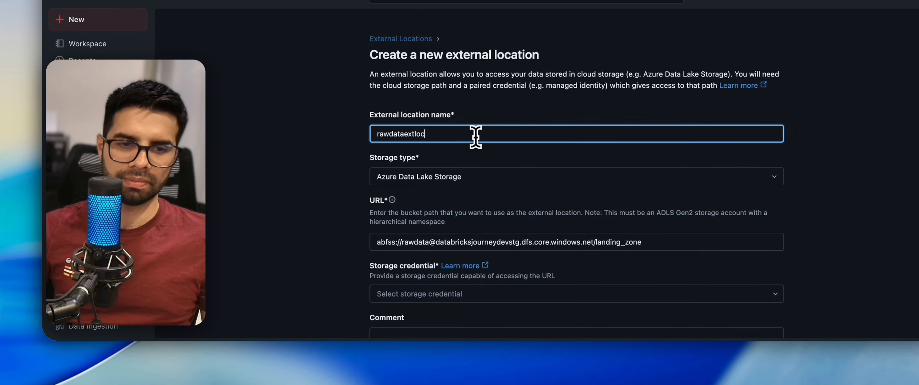
scroll(475, 136, "down", 2)
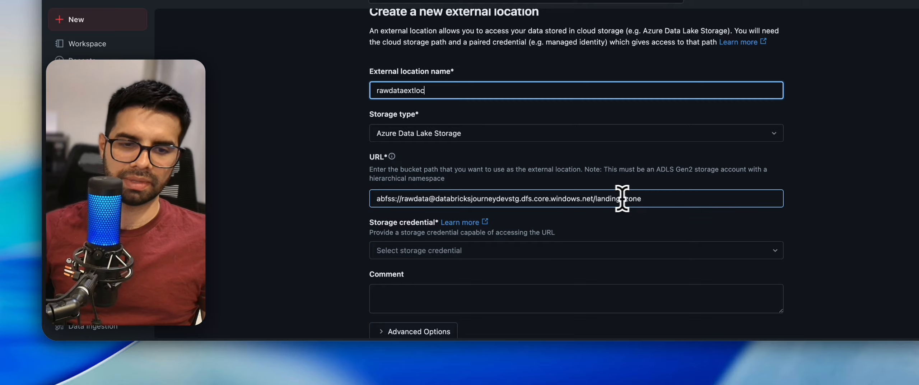
double_click(403, 199)
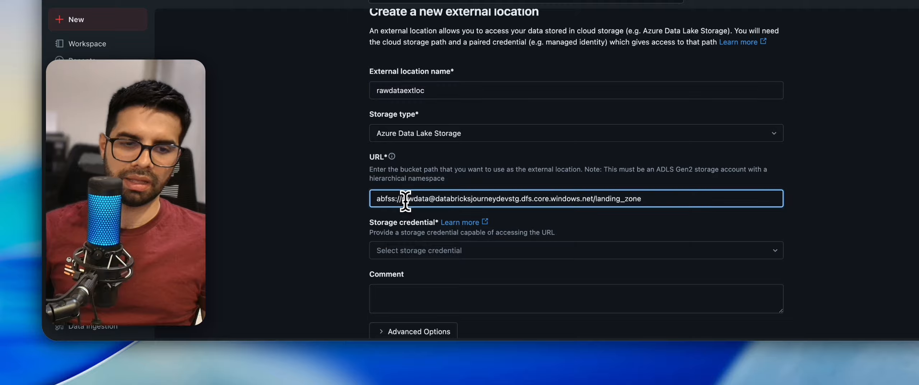
left_click(381, 198)
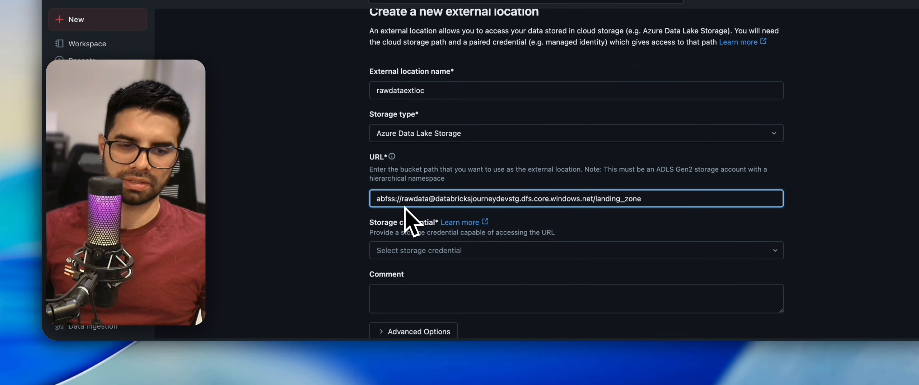
left_click_drag(401, 198, 418, 198)
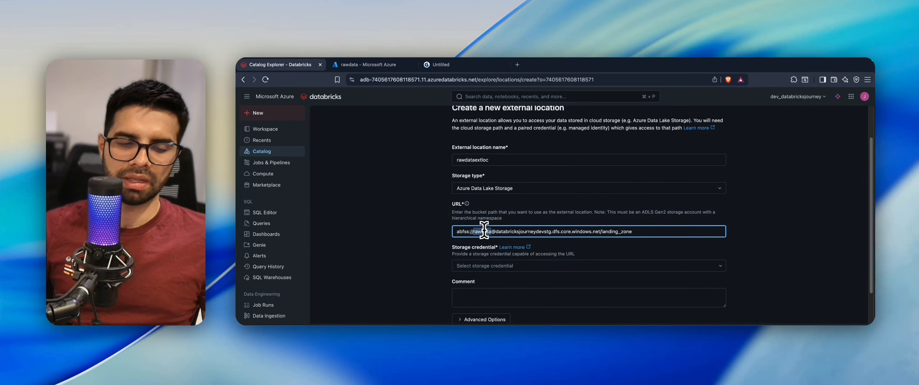
double_click(520, 231)
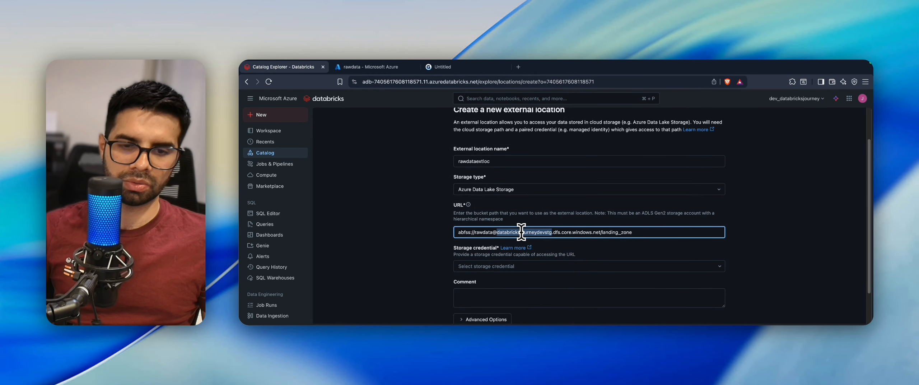
left_click(555, 231)
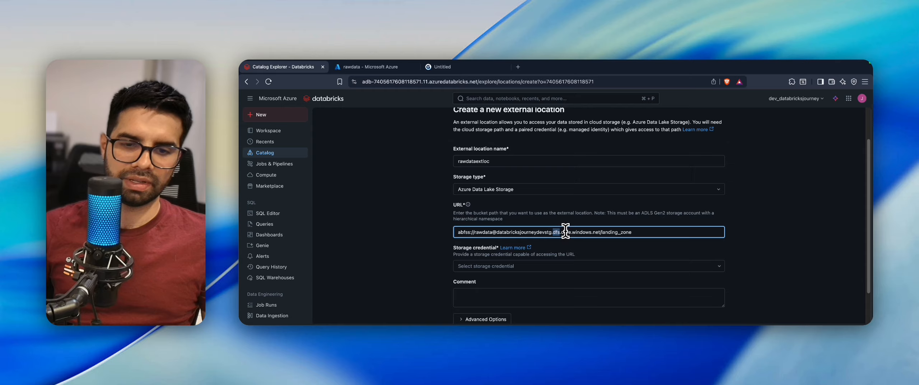
left_click(593, 232)
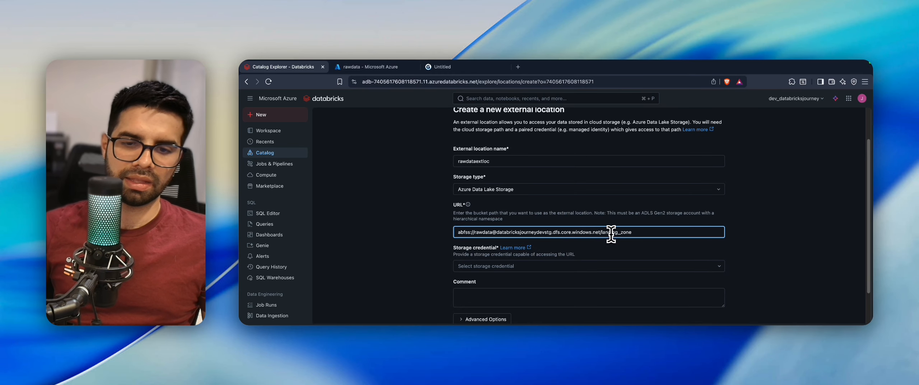
left_click_drag(613, 231, 626, 232)
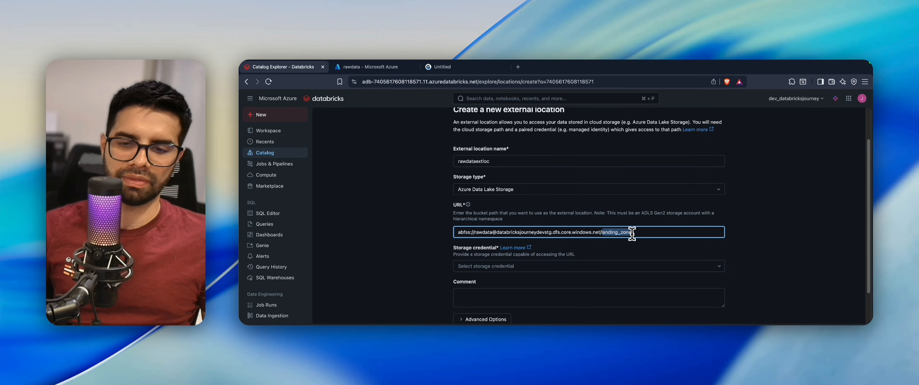
scroll(513, 260, "down", 1)
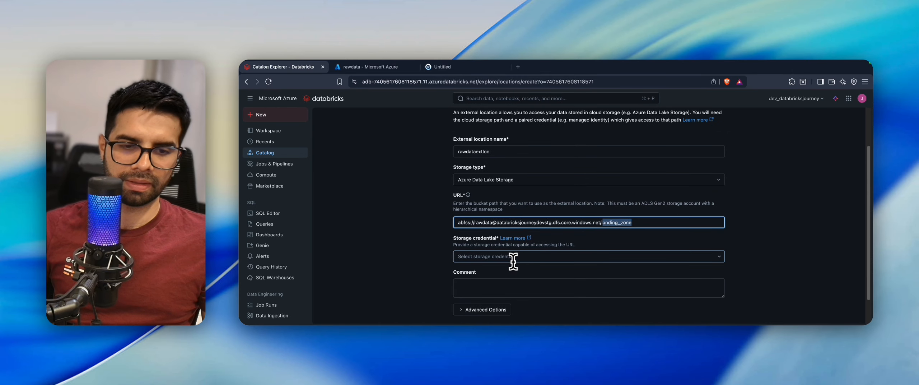
Step: Assign the databricksjourneydevaccessconnector storage credential to the rawdataextloc external location and create it
left_click(511, 256)
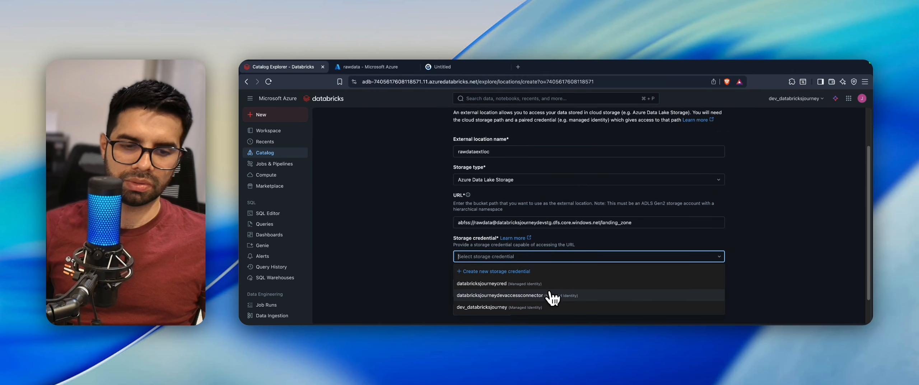
left_click(498, 295)
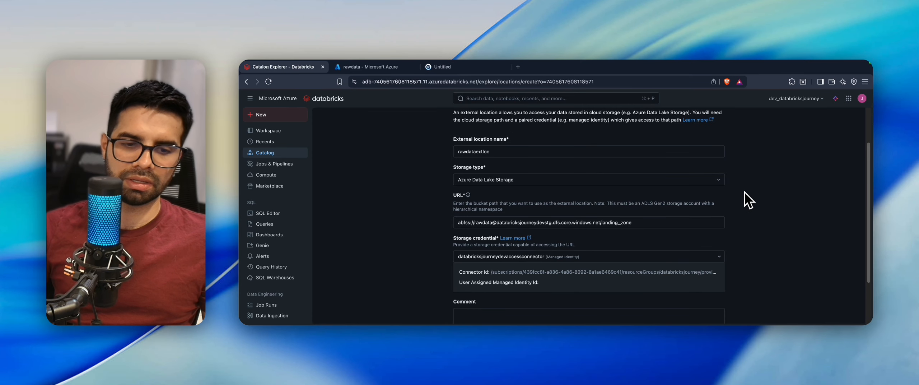
scroll(745, 199, "down", 4)
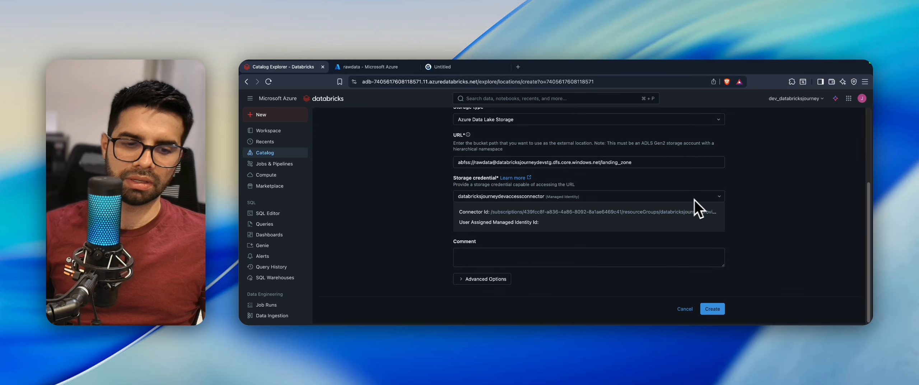
left_click(711, 308)
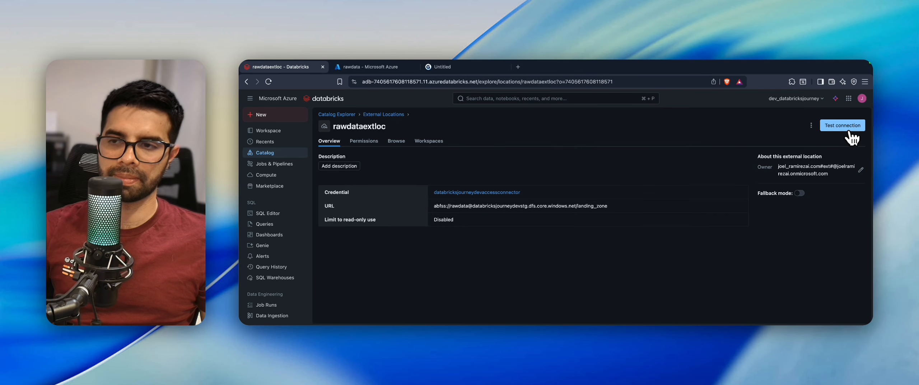
Step: Test the connection of the rawdataextloc external location and browse its cards folder down to the incoming subfolder
left_click(844, 130)
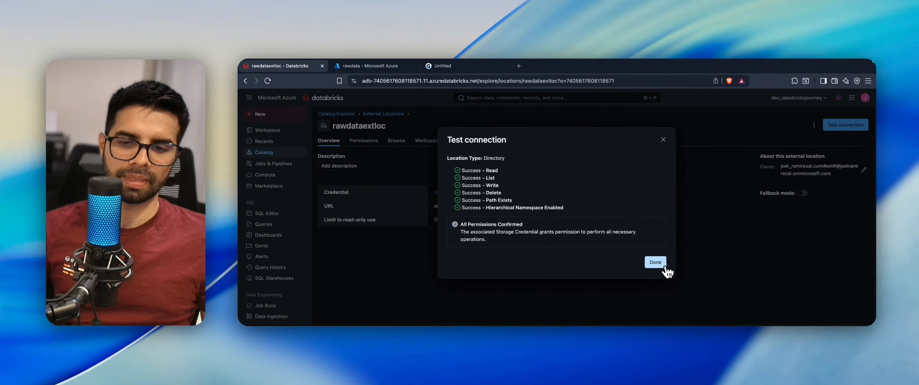
left_click(665, 267)
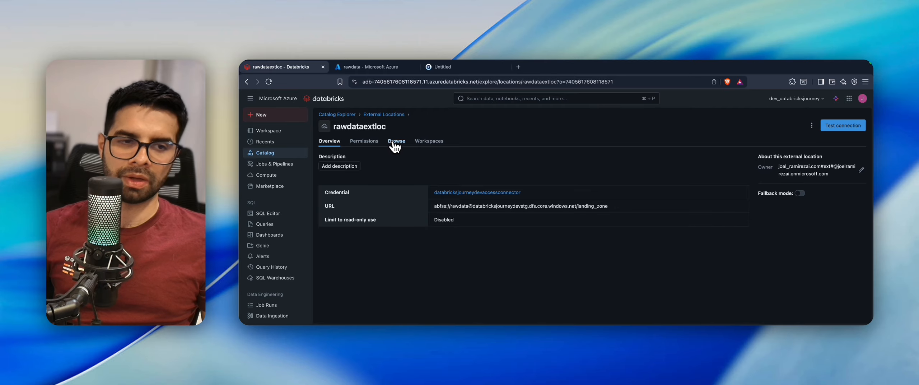
left_click(395, 142)
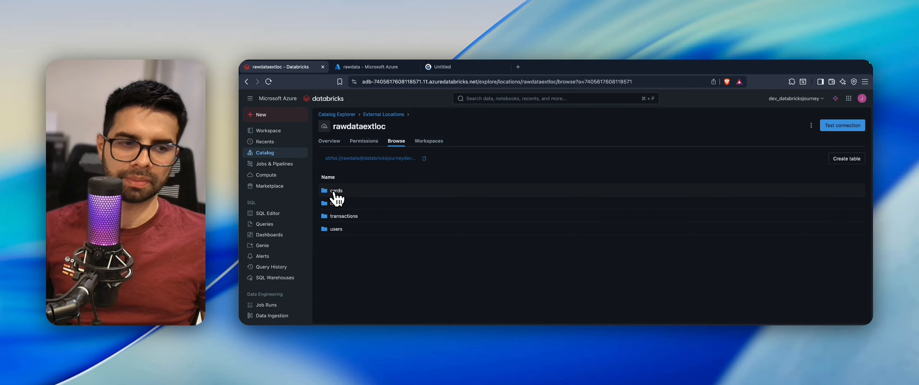
left_click(334, 191)
left_click(346, 205)
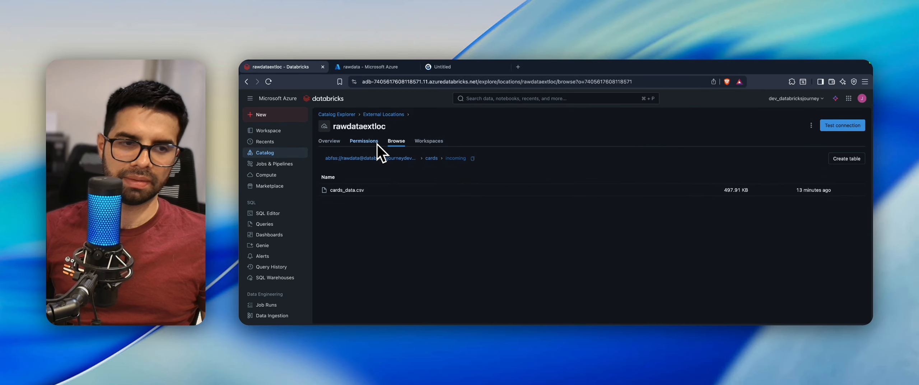
left_click(431, 159)
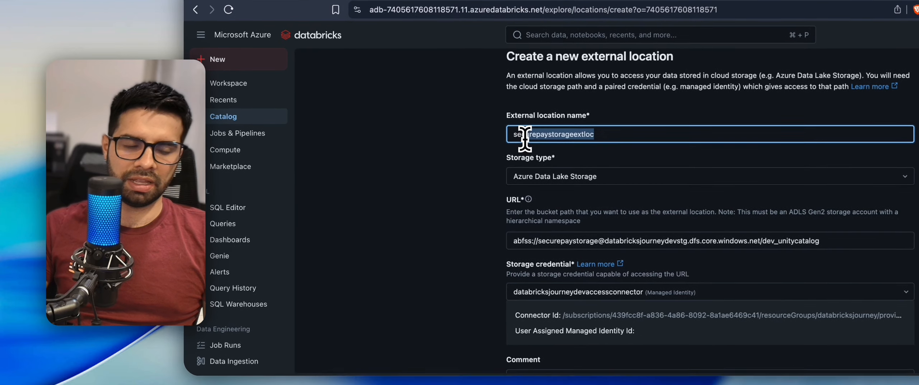
Step: Check the URL pointing to dev_unitycatalog in the securepaystorage container, and create the securepaystorageextloc external location with the databricksjourneydevaccessconnector credential
left_click(493, 237)
left_click(568, 241, "shift")
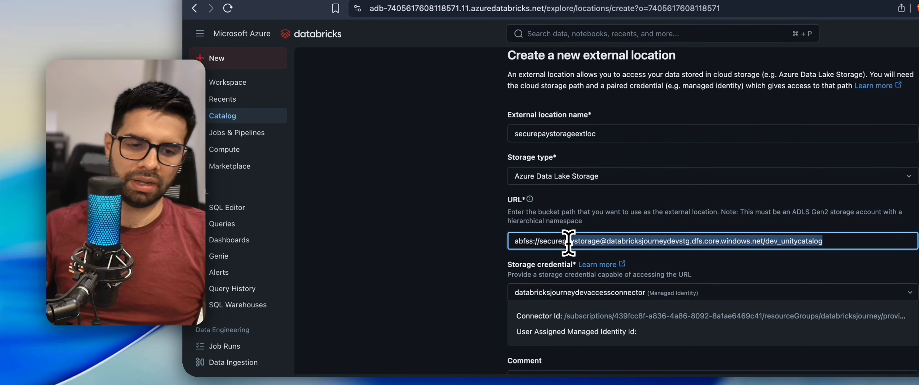
scroll(581, 273, "down", 1)
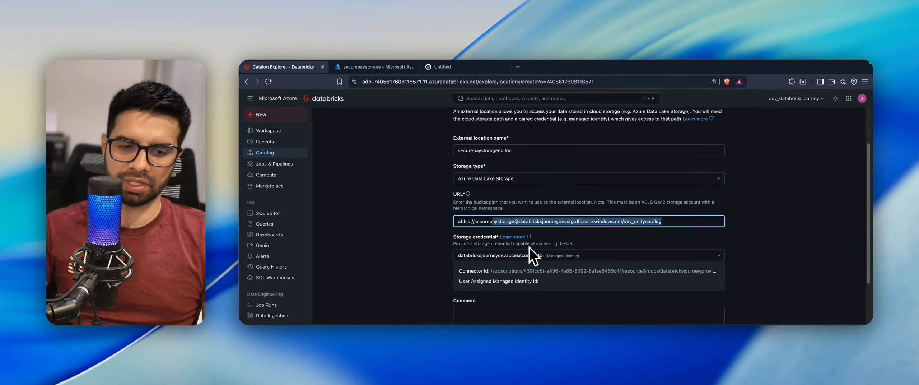
scroll(529, 248, "down", 1)
scroll(529, 248, "down", 2)
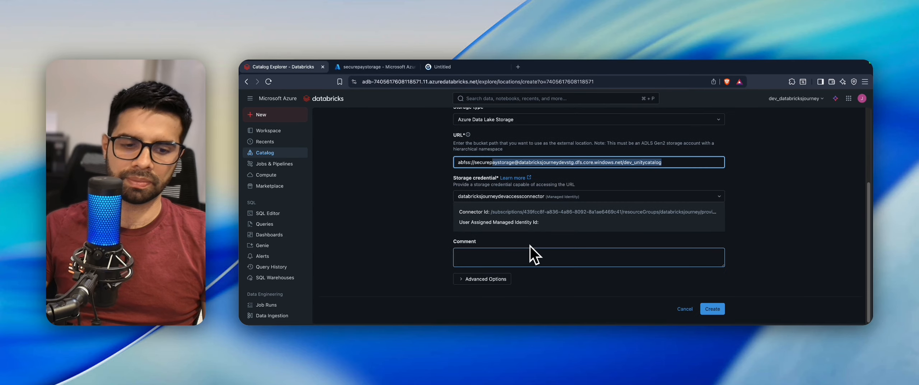
left_click(720, 314)
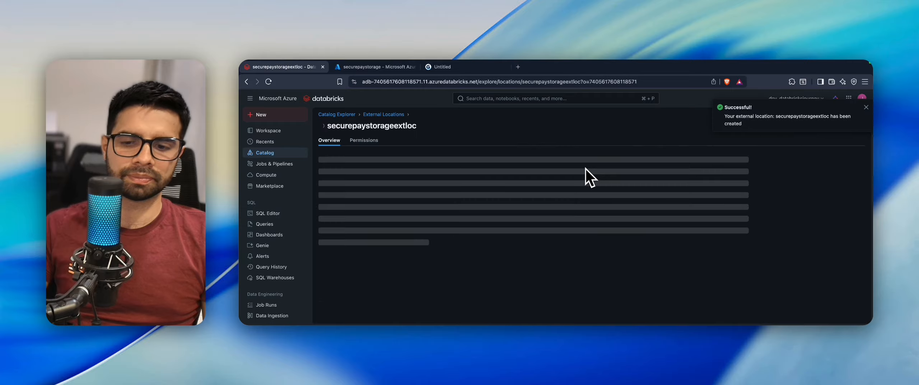
Step: Test the connection of the securepaystorageextloc external location and close the test results
left_click(859, 106)
left_click(857, 126)
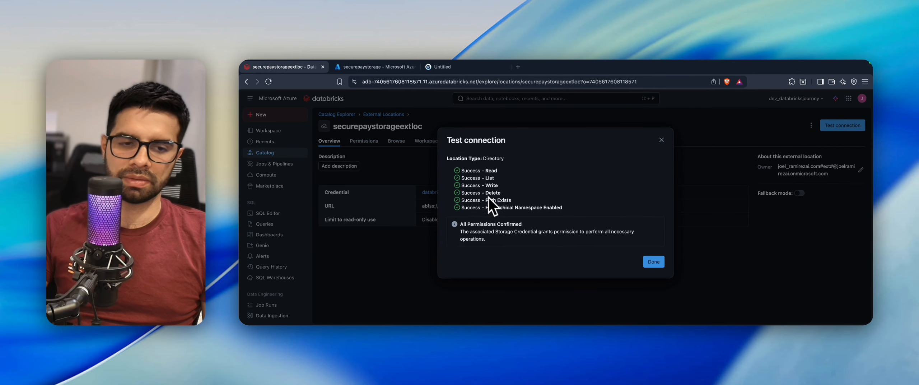
left_click(653, 261)
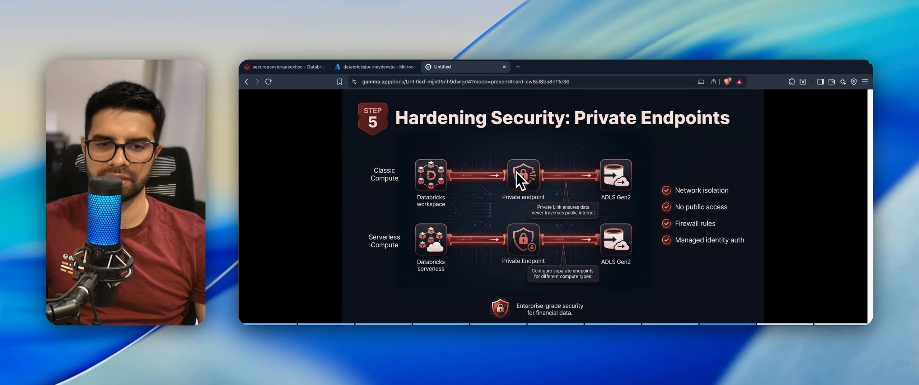
Step: Switch to the Azure portal and disable public network access for the databricksjourneydevstg storage account, saving the change
mouse_move(427, 103)
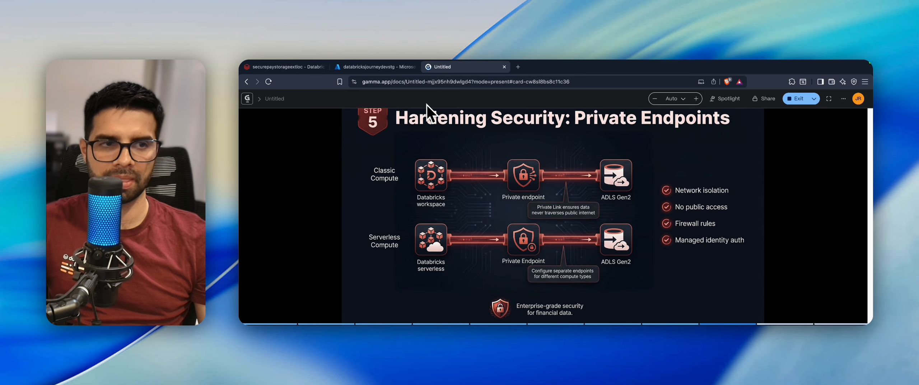
left_click(390, 70)
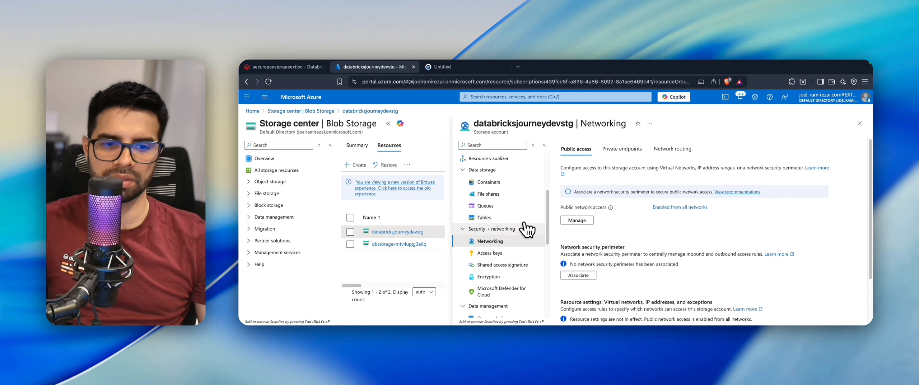
left_click(577, 220)
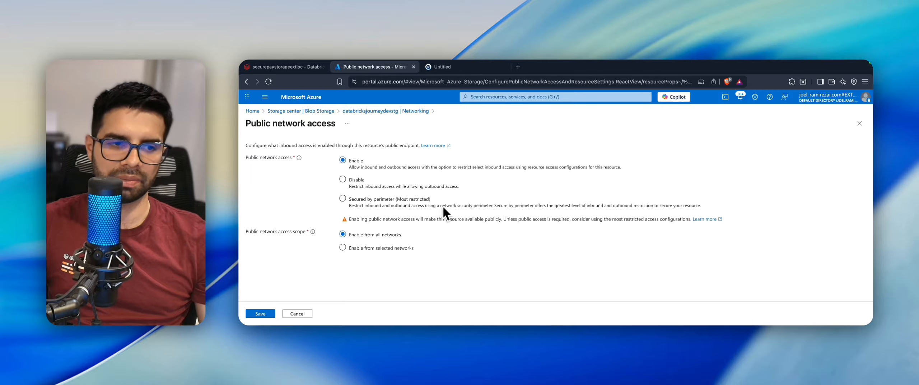
left_click(345, 181)
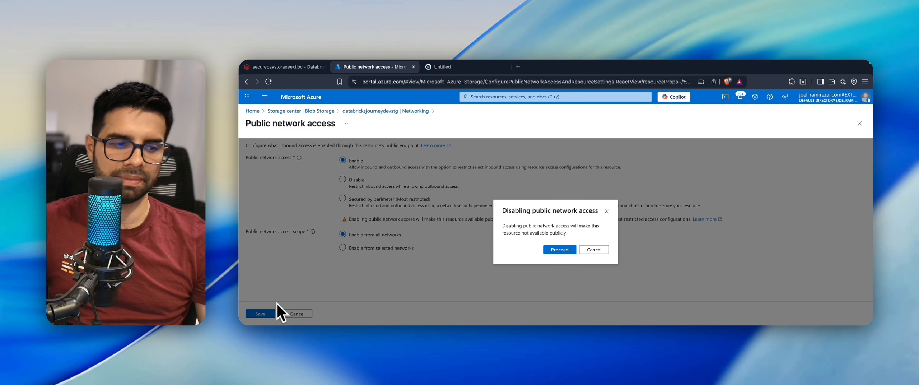
left_click(570, 255)
left_click(260, 313)
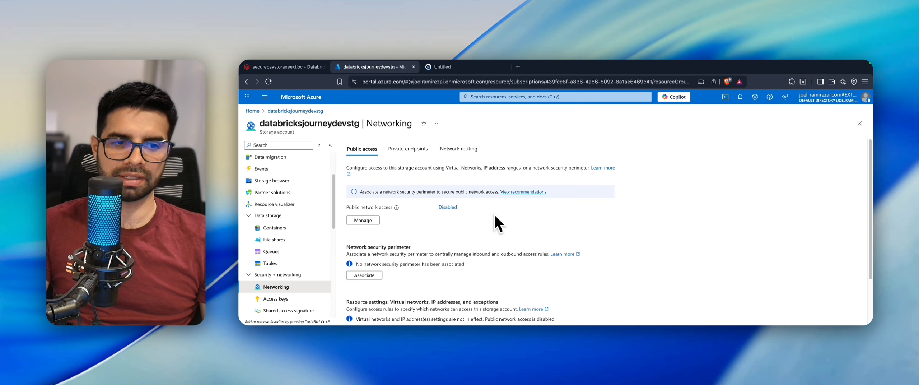
Step: Start a new private endpoint for the databricksjourneydevstg storage account and name it pe-dfs-classic-databricksjourneydev
left_click(410, 151)
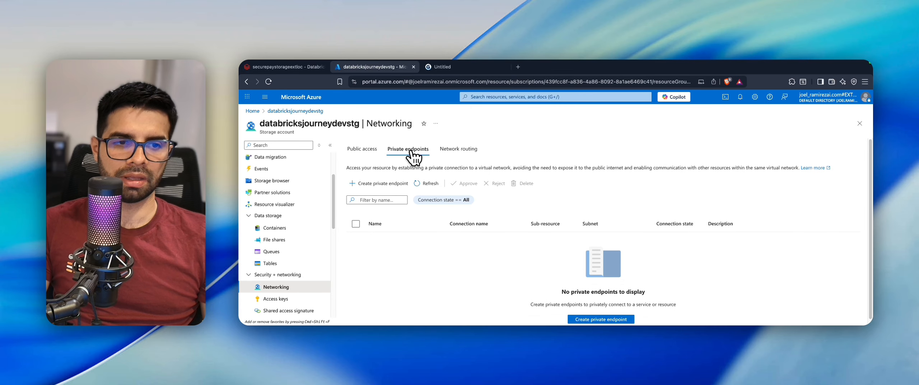
left_click(390, 184)
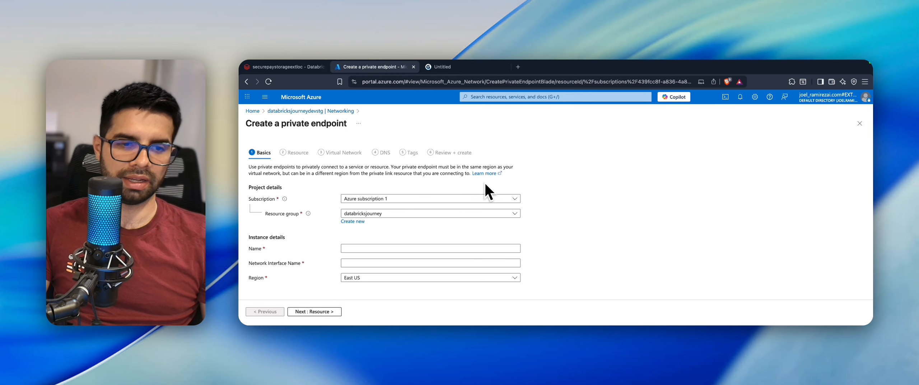
left_click(401, 248)
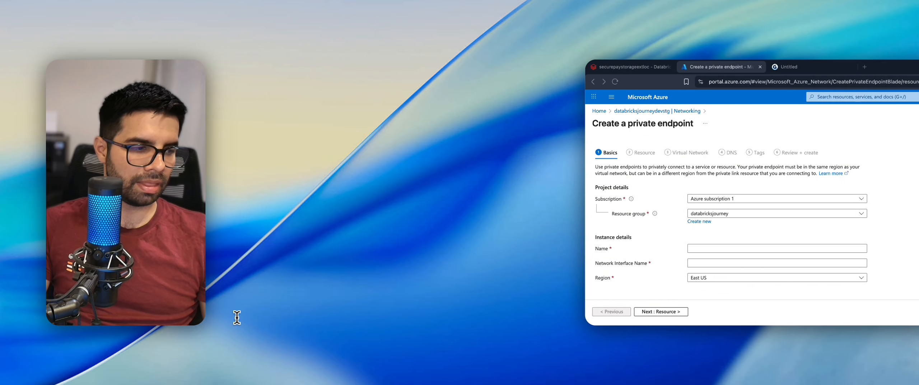
key("super+c")
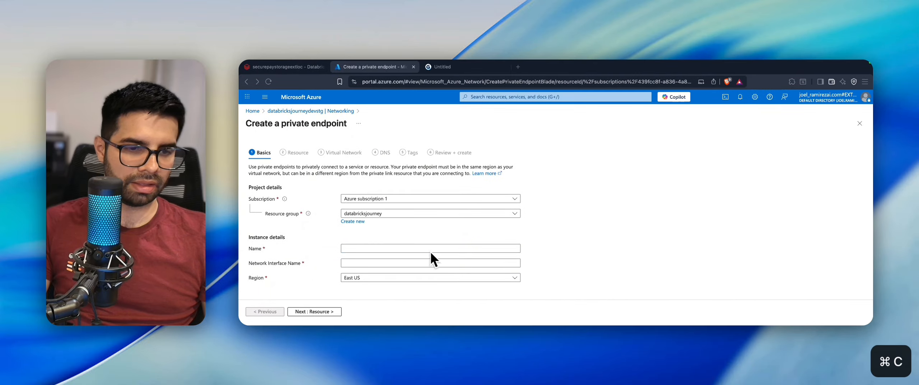
left_click(420, 249)
key("super+v")
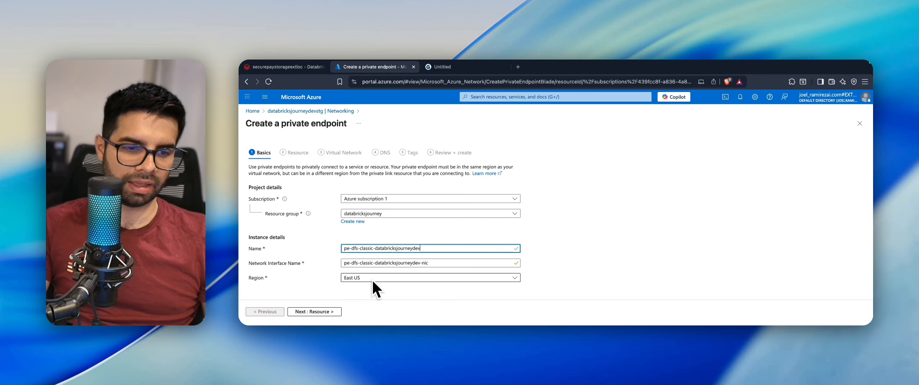
Step: Set the target sub-resource of the pe-dfs-classic-databricksjourneydev private endpoint to dfs
left_click(316, 312)
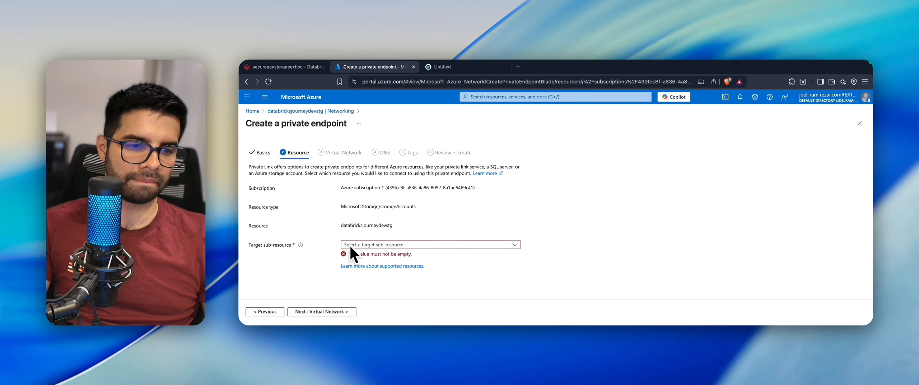
left_click(362, 244)
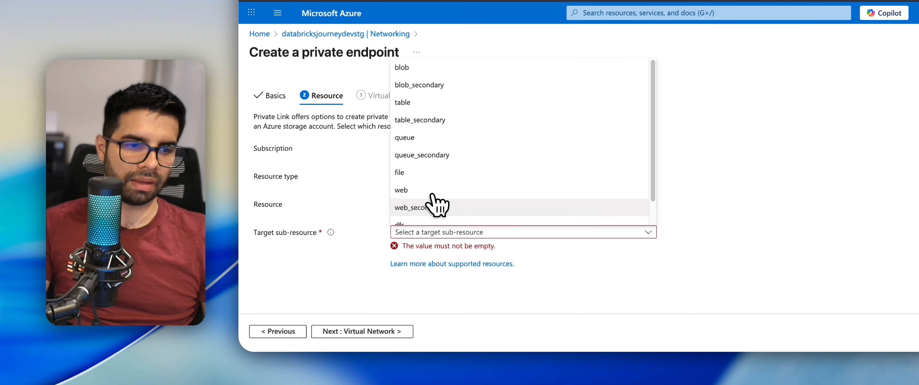
scroll(432, 205, "down", 1)
scroll(432, 206, "up", 1)
left_click_drag(433, 203, 434, 208)
left_click(435, 217)
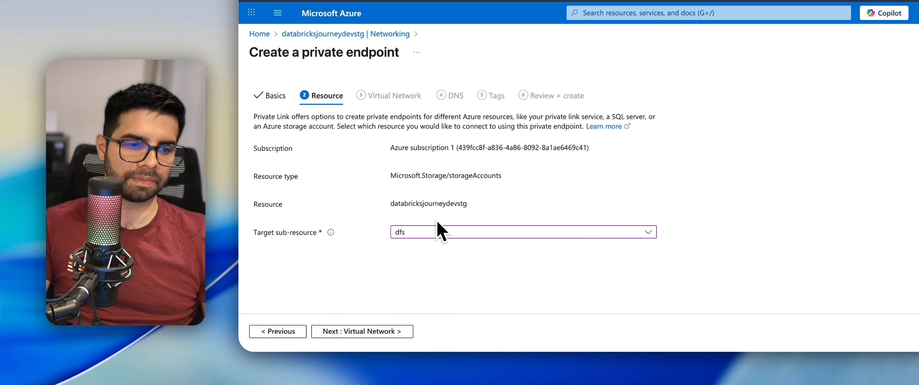
Step: Place the dfs private endpoint in the dev_databricksjourney_privatelink subnet of the dev_databricksjourney_vnet virtual network
left_click(379, 330)
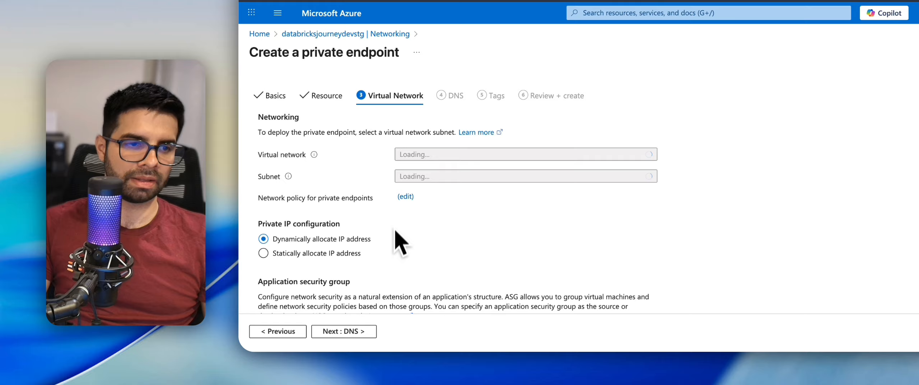
left_click(453, 163)
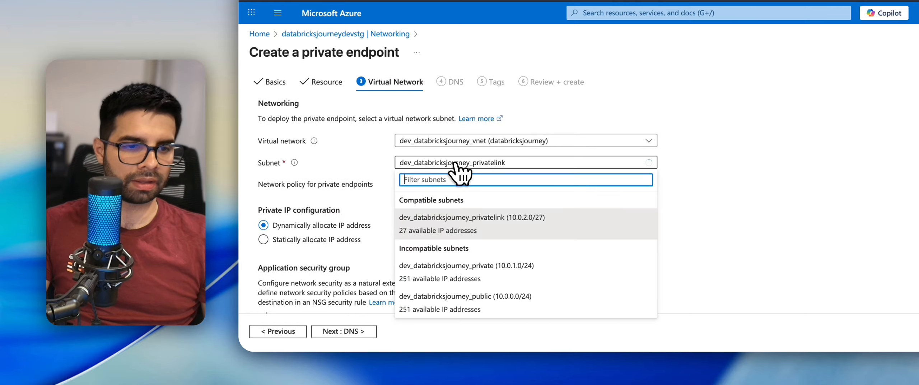
left_click(482, 223)
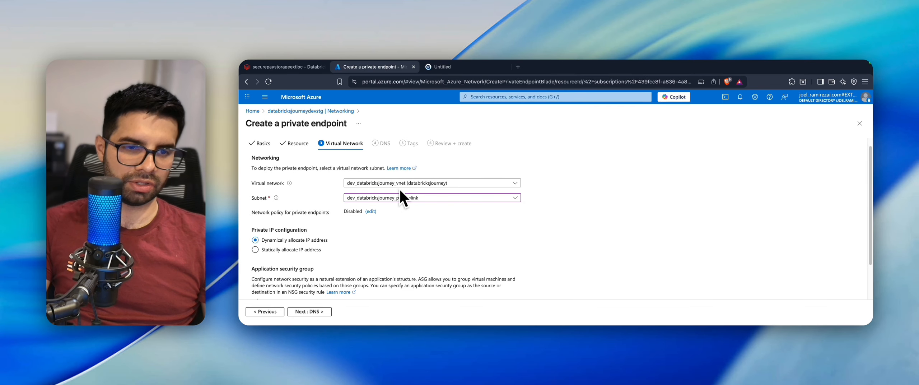
left_click(384, 200)
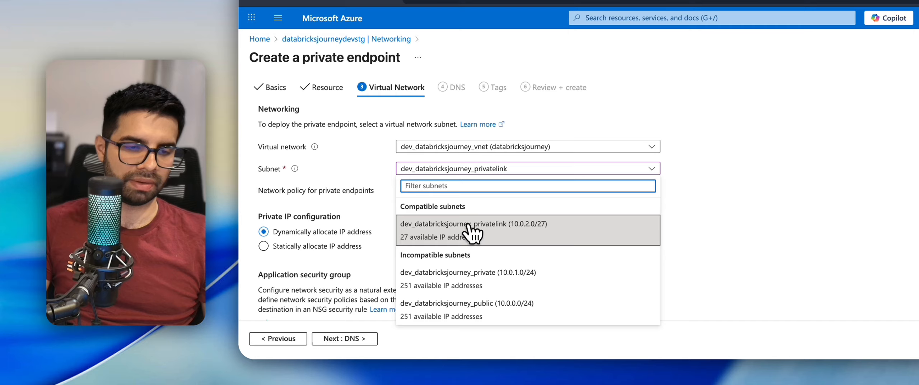
left_click(469, 226)
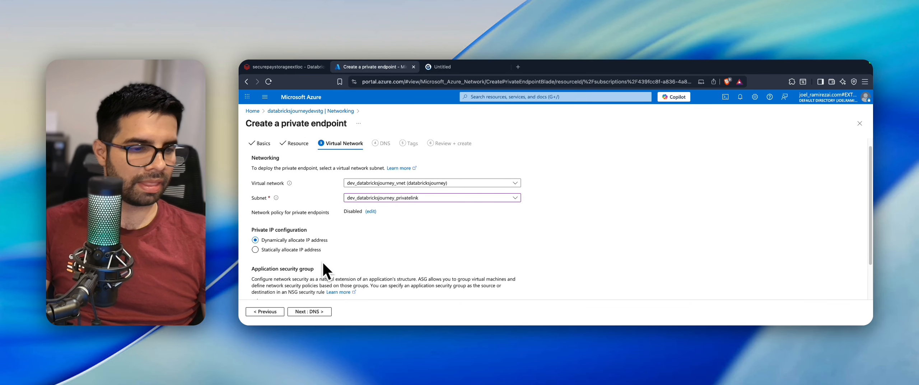
Step: Keep private DNS zone integration in the databricksjourney resource group, and create the dfs private endpoint without tags
left_click(314, 311)
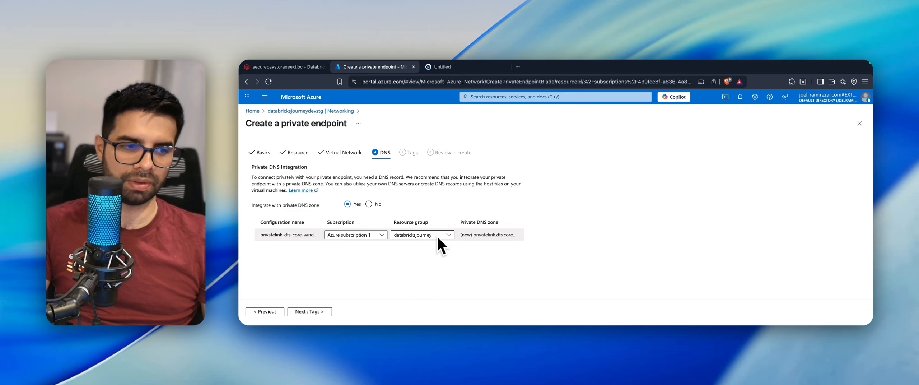
left_click(321, 311)
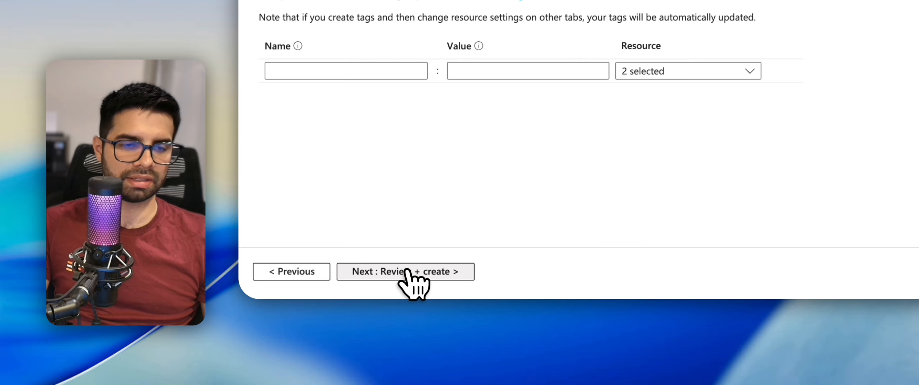
left_click(407, 272)
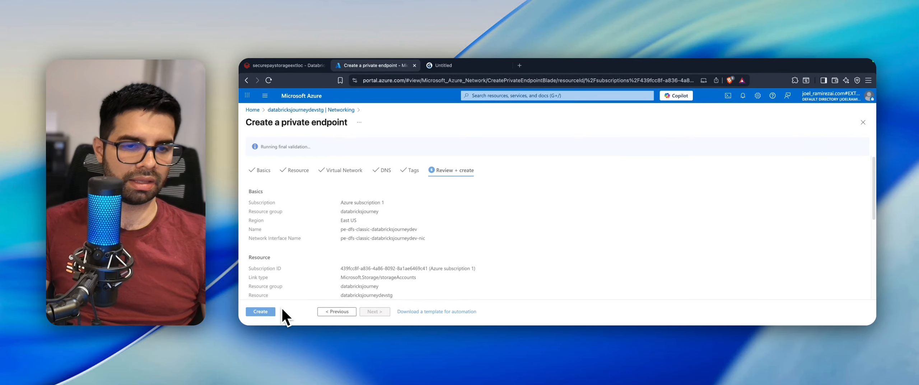
left_click(274, 310)
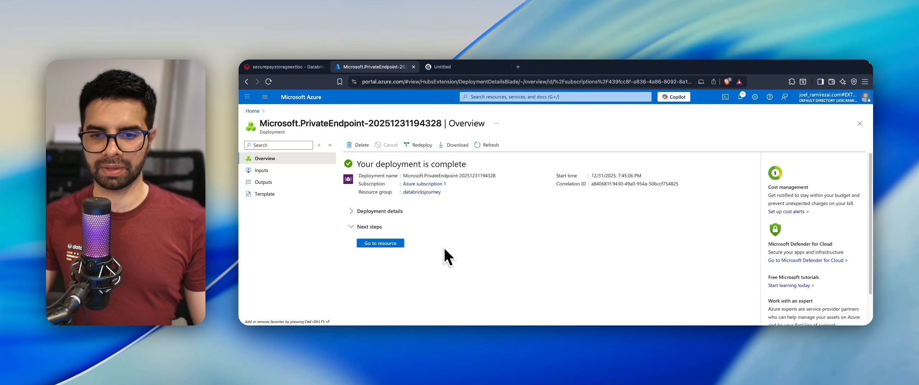
Step: Start a second private endpoint from the databricksjourneydevstg storage account's networking settings and name it pe-blob-classic-databricksjourneydev
left_click(397, 243)
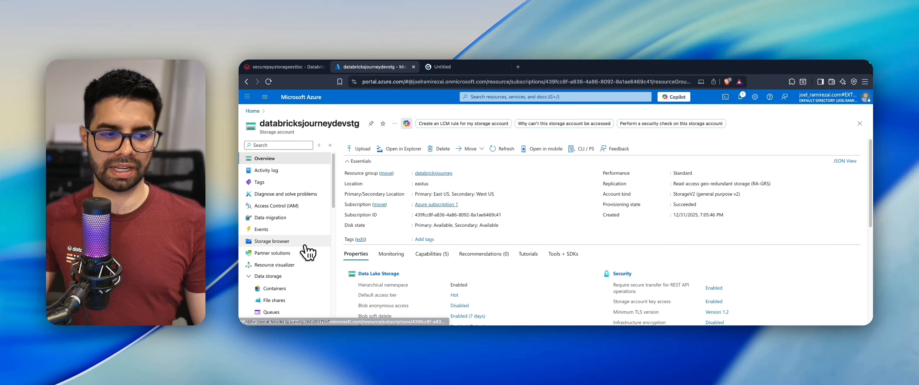
scroll(307, 252, "down", 3)
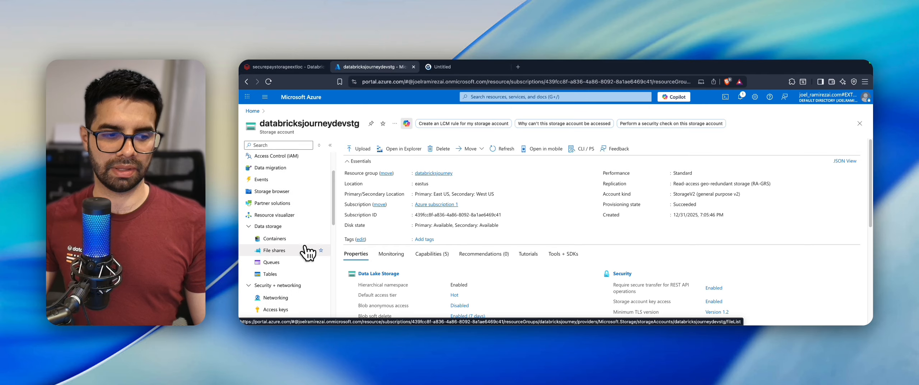
left_click(287, 298)
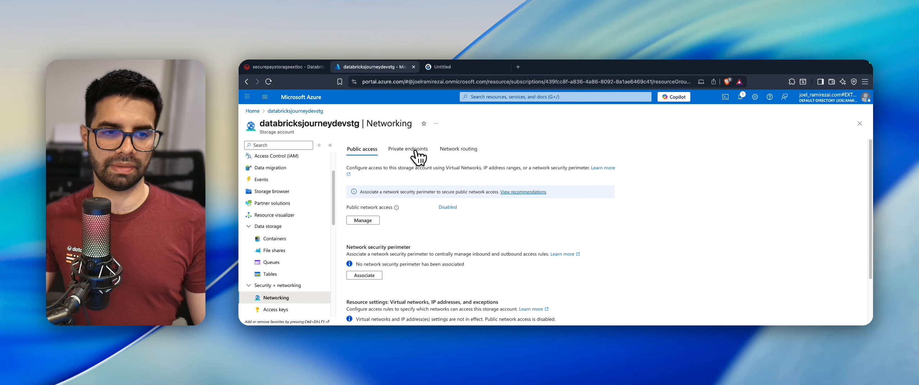
left_click(415, 150)
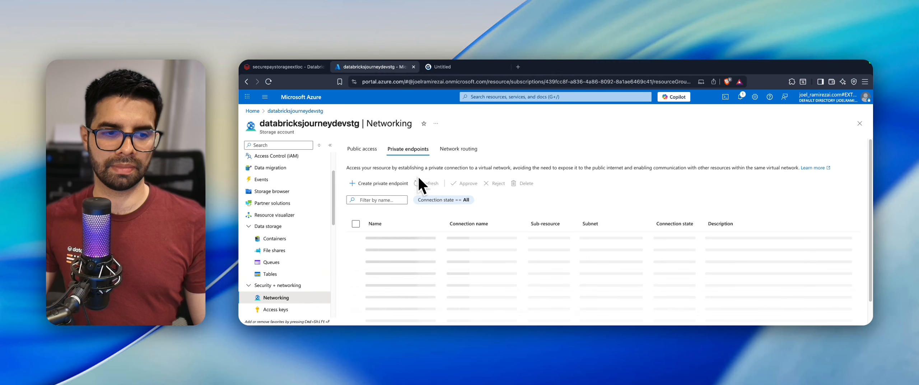
left_click(391, 184)
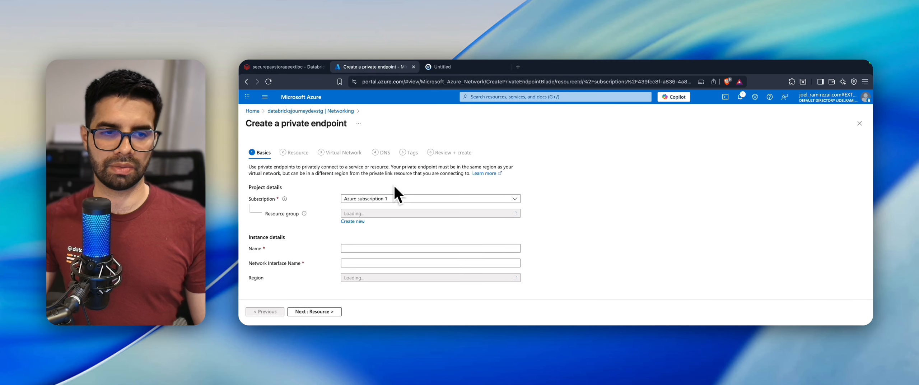
left_click(397, 248)
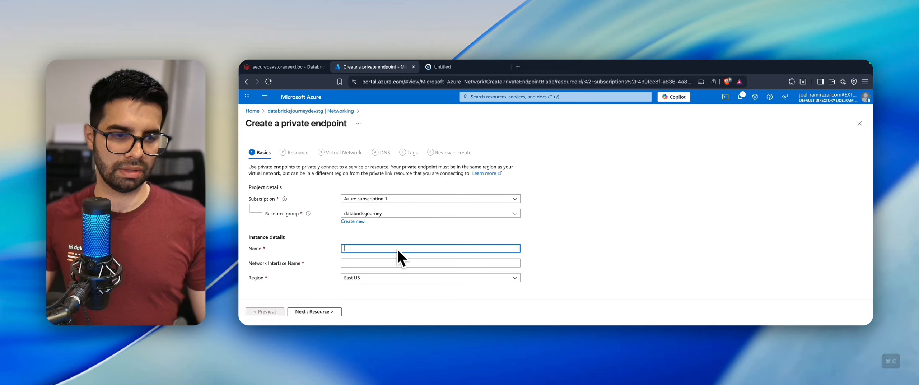
type("pe-blob-classic-databricksjourneydev")
Step: Set the target sub-resource of the pe-blob-classic-databricksjourneydev private endpoint to blob
left_click(310, 311)
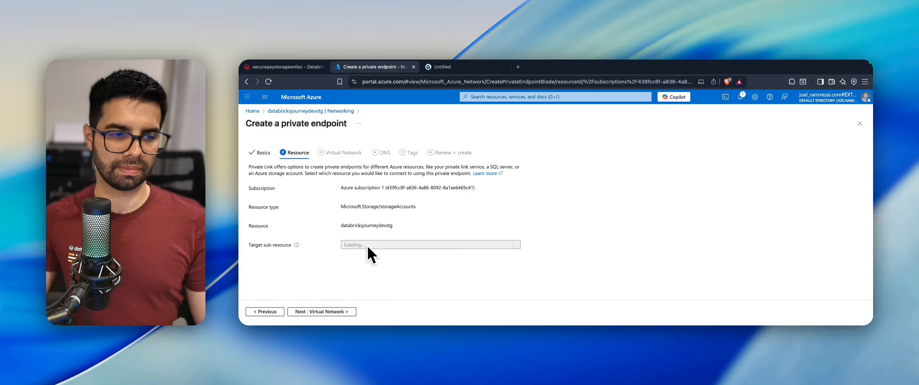
left_click(388, 247)
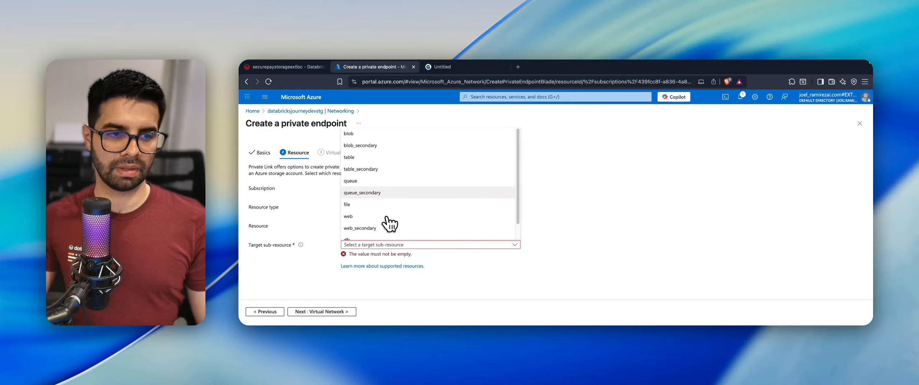
left_click(363, 135)
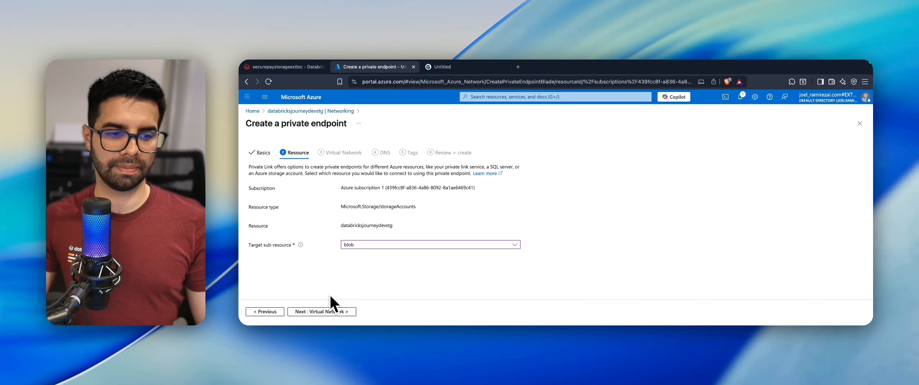
Step: Keep the dev_databricksjourney_privatelink subnet and private DNS zone integration for the blob private endpoint, and create it
left_click(334, 312)
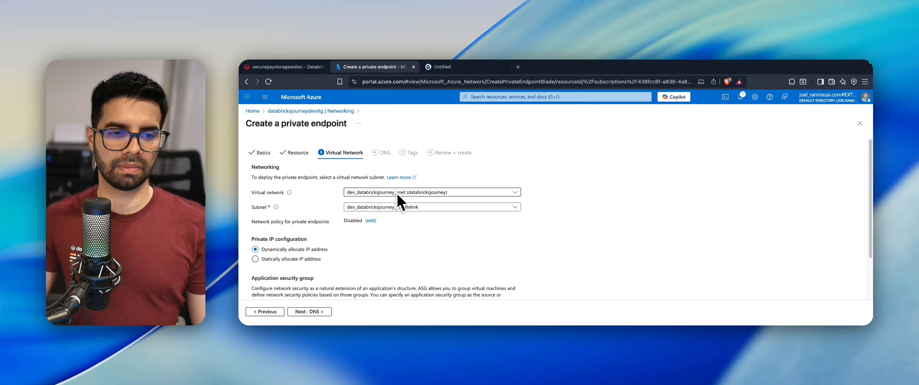
left_click(412, 211)
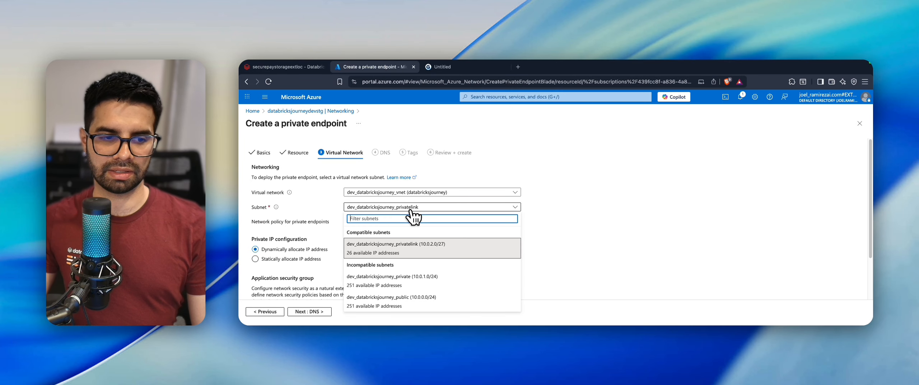
left_click(458, 172)
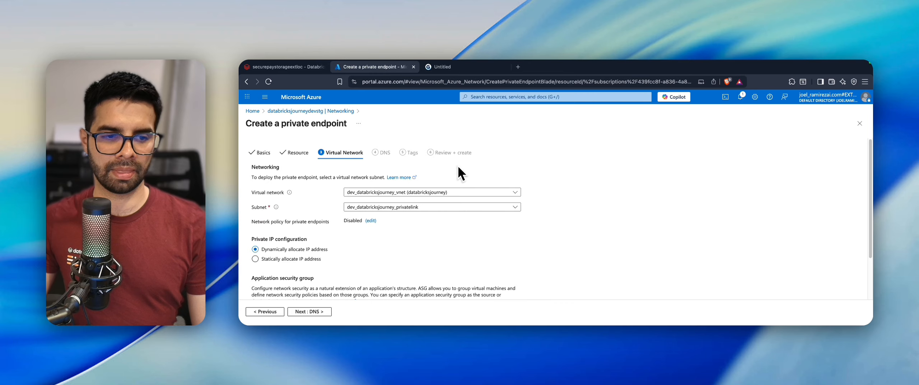
scroll(334, 260, "down", 1)
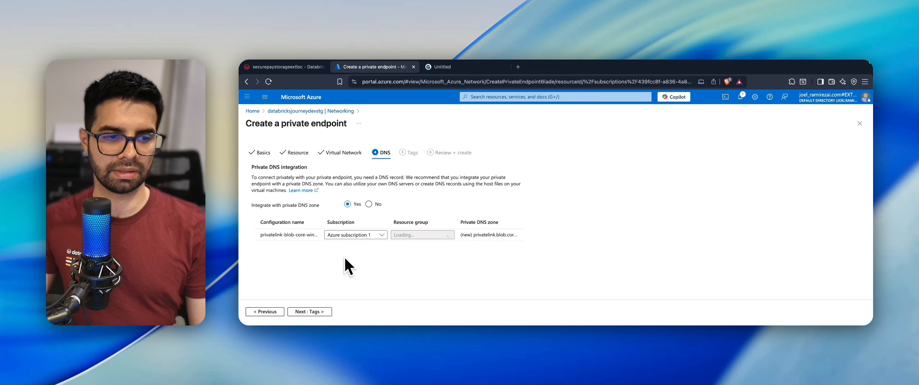
left_click(315, 312)
left_click(313, 311)
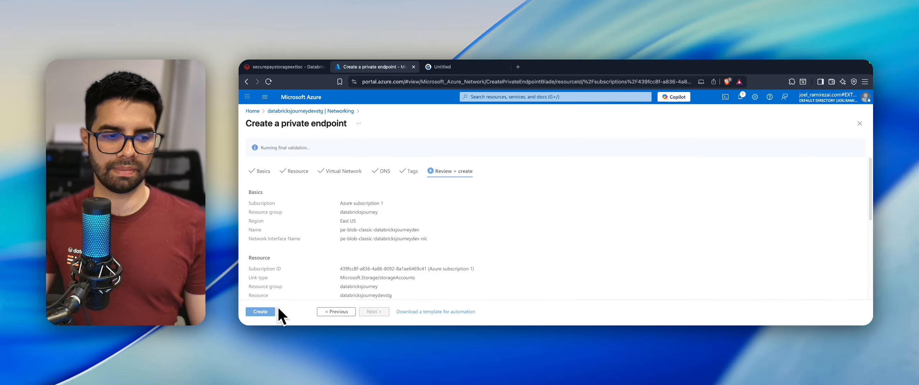
left_click(260, 311)
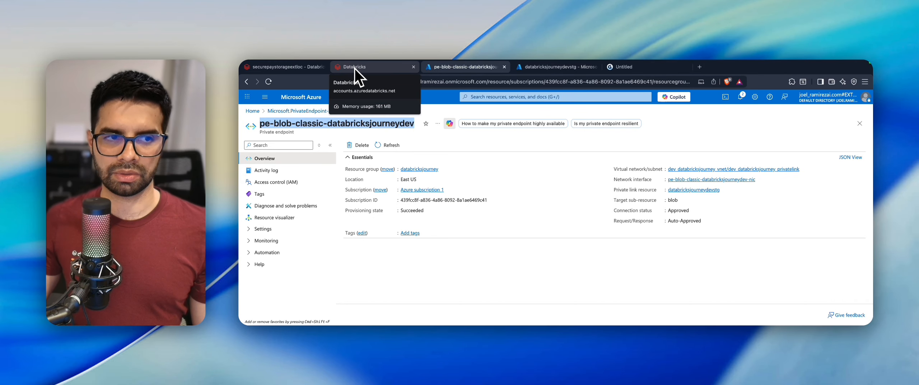
Step: Switch to Databricks and open the network connectivity configurations in the account console's security settings
left_click(289, 66)
left_click(802, 101)
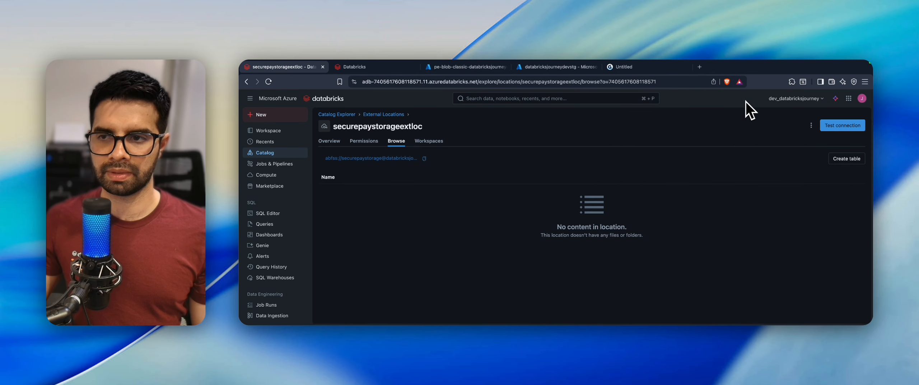
left_click(793, 97)
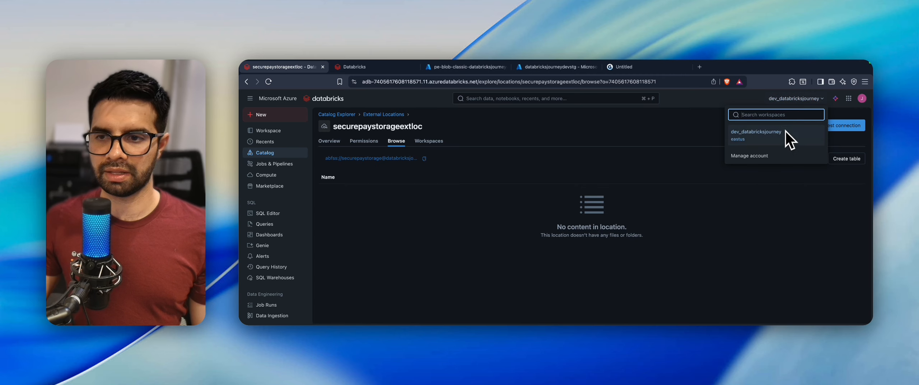
left_click(768, 156)
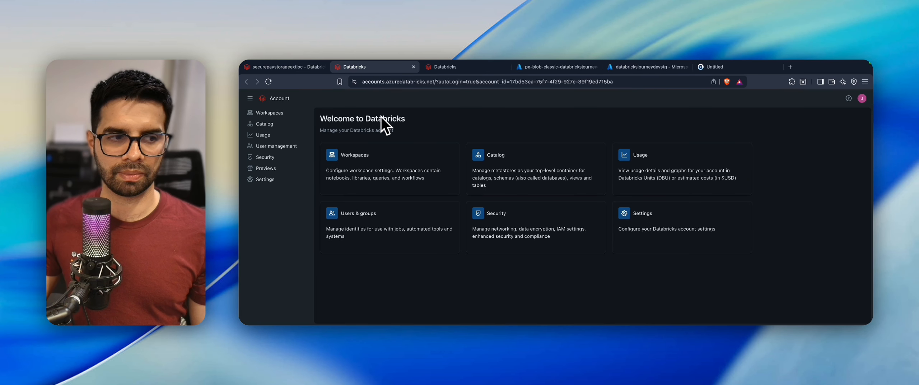
left_click(283, 158)
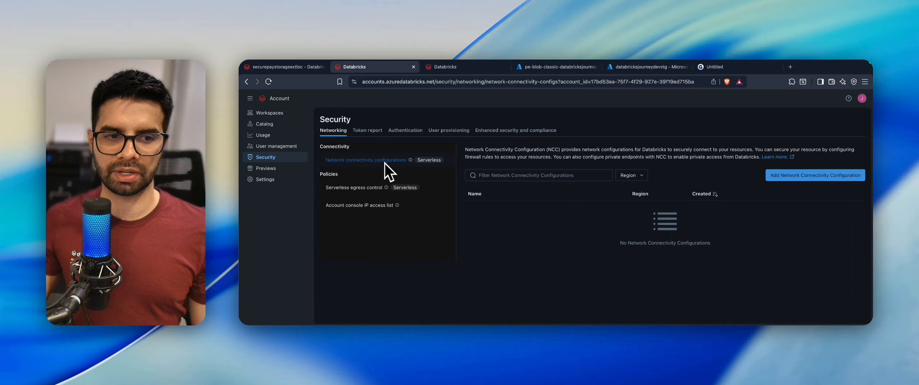
Step: Add a network connectivity configuration named storage_ncc in the eastus region
left_click(807, 181)
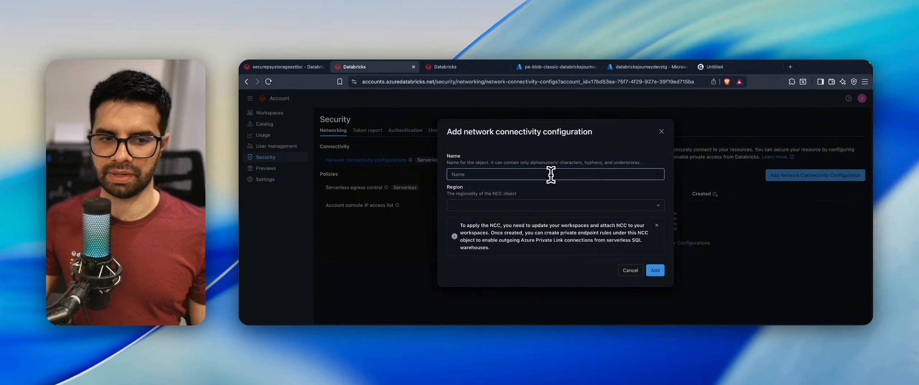
left_click(530, 175)
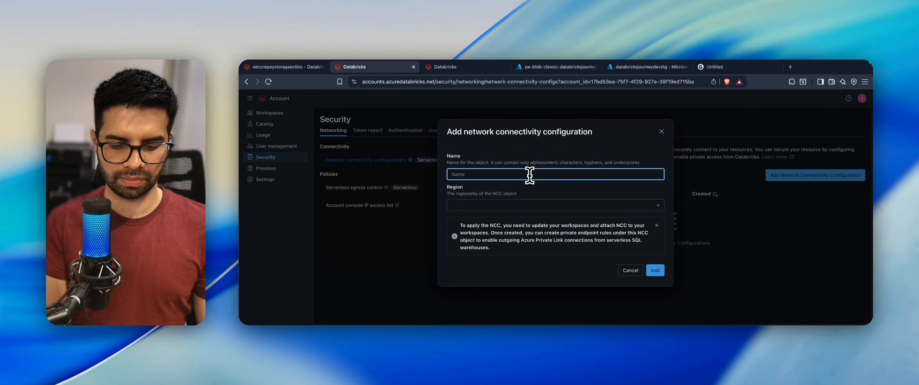
type("storage_ncc")
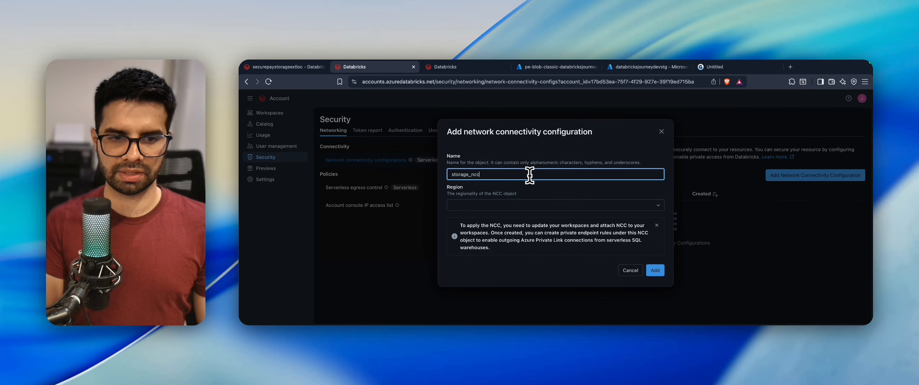
left_click(542, 205)
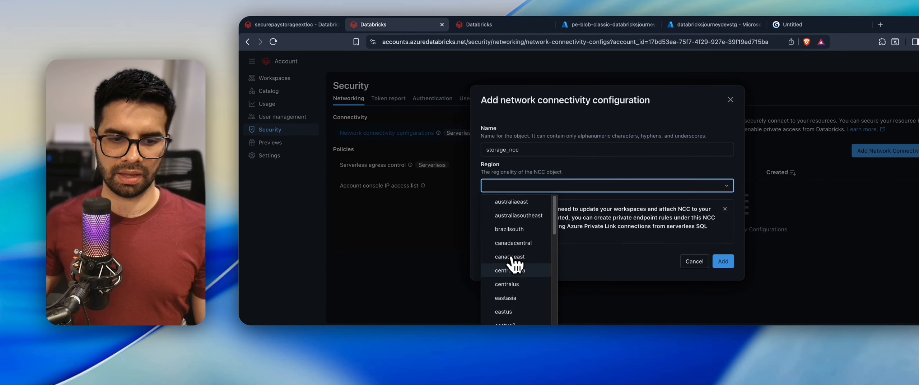
left_click(524, 309)
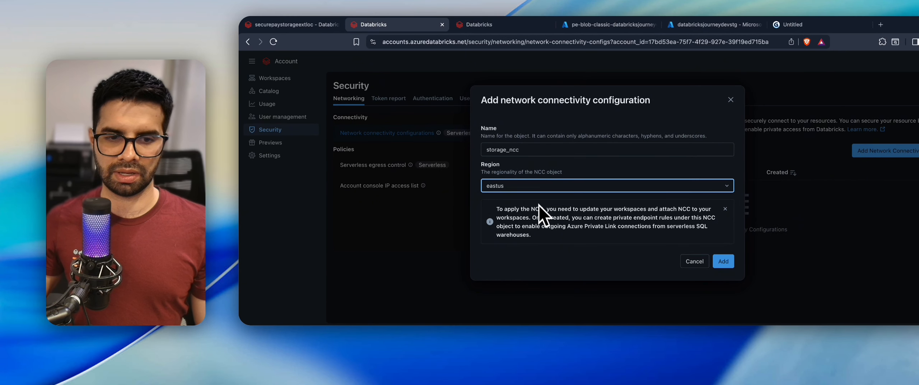
left_click(540, 185)
left_click(540, 185)
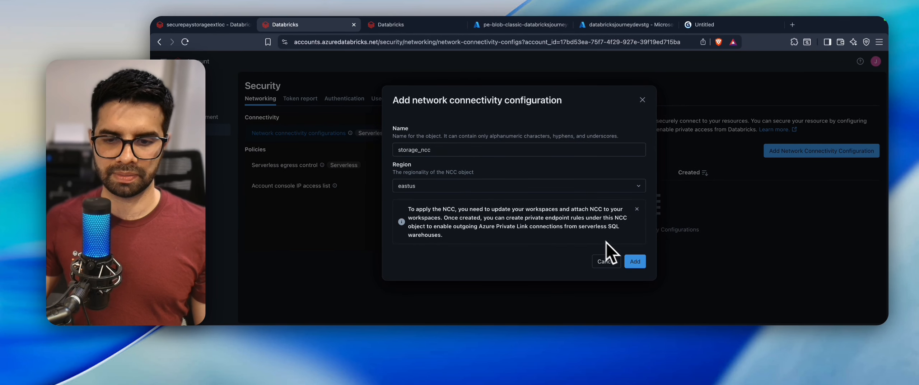
left_click(640, 265)
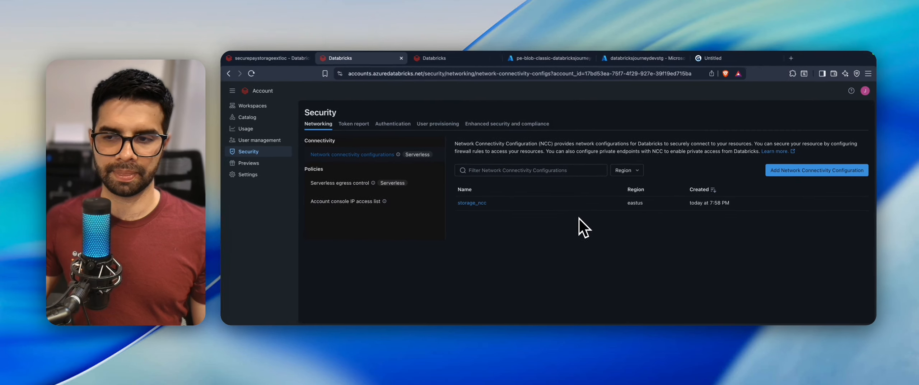
Step: Add a private endpoint rule to storage_ncc using the copied databricksjourneydevstg resource ID and the subresource type blob
left_click(481, 206)
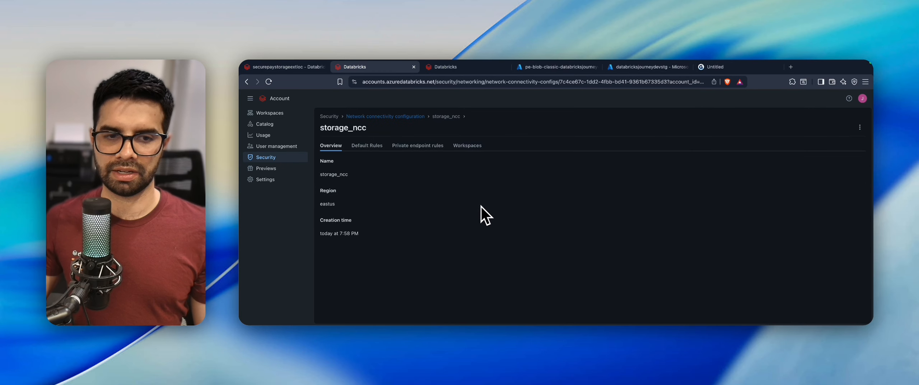
left_click(412, 145)
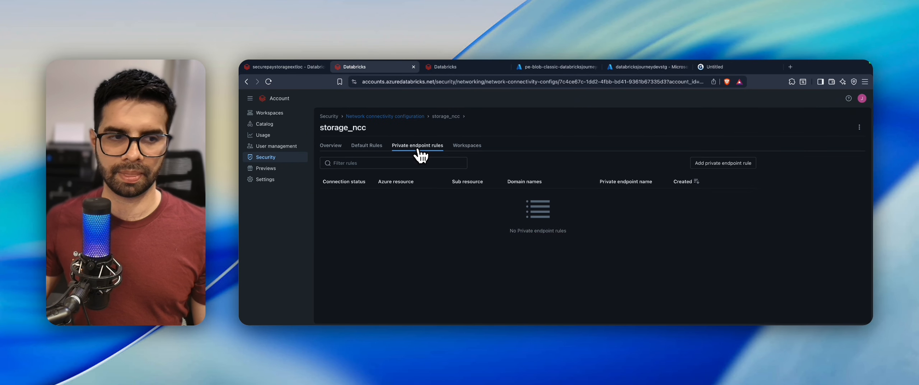
left_click(749, 167)
left_click(536, 221)
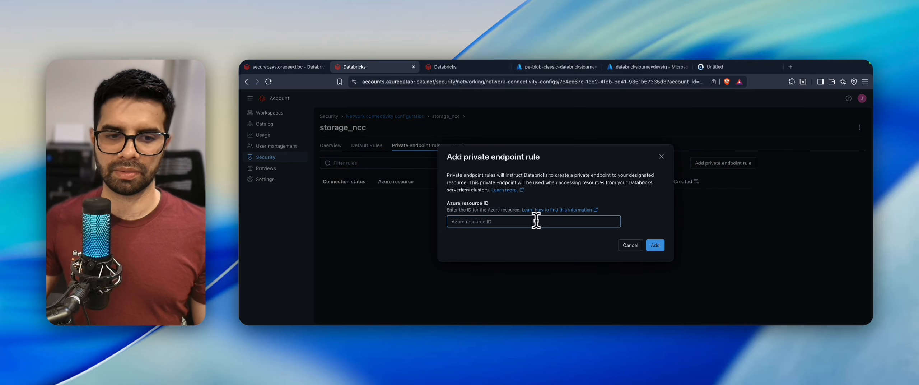
key("super+v")
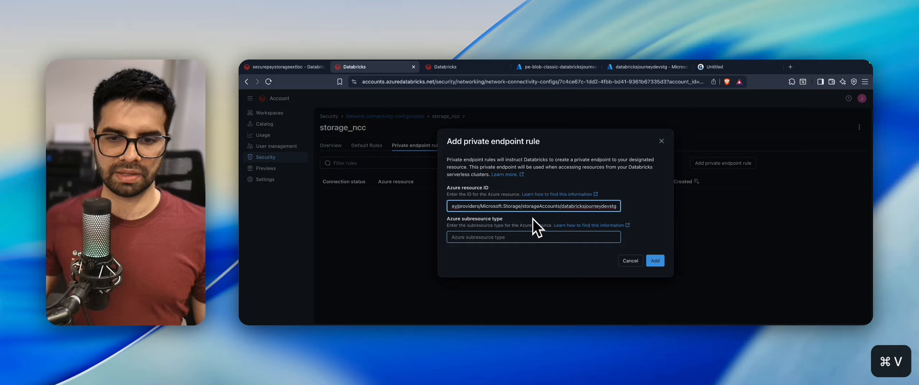
left_click(510, 238)
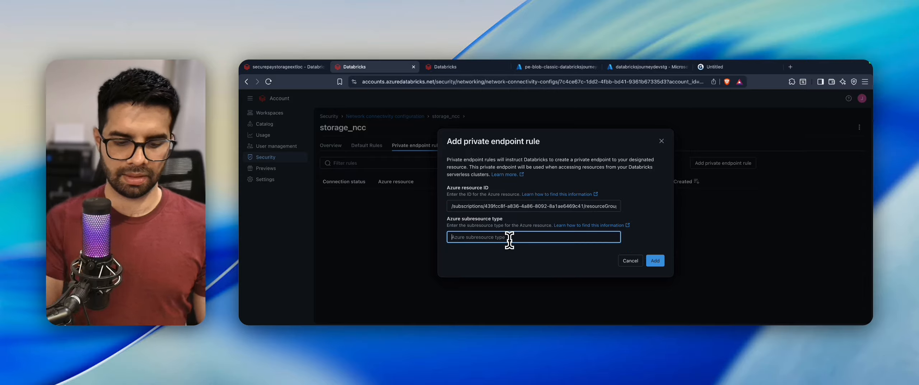
type("blob")
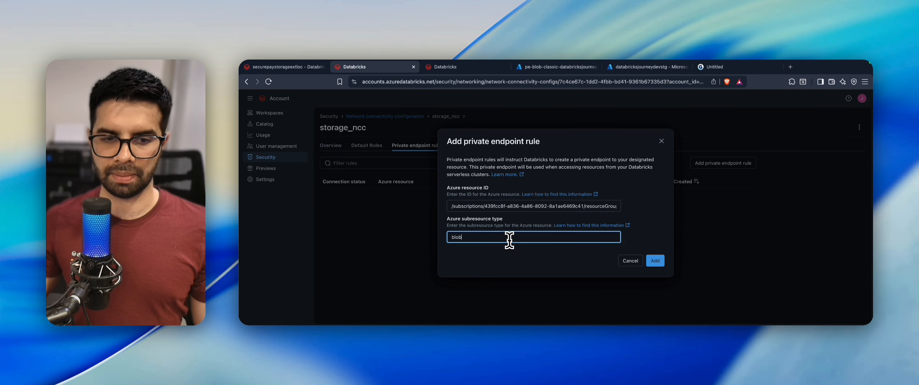
left_click(520, 262)
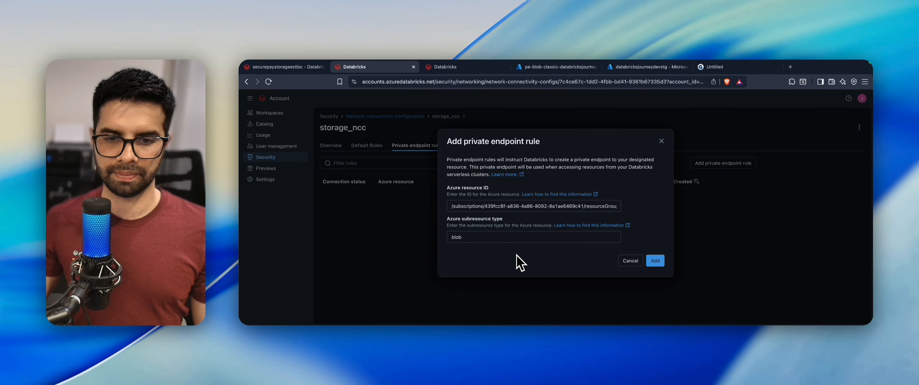
left_click(656, 261)
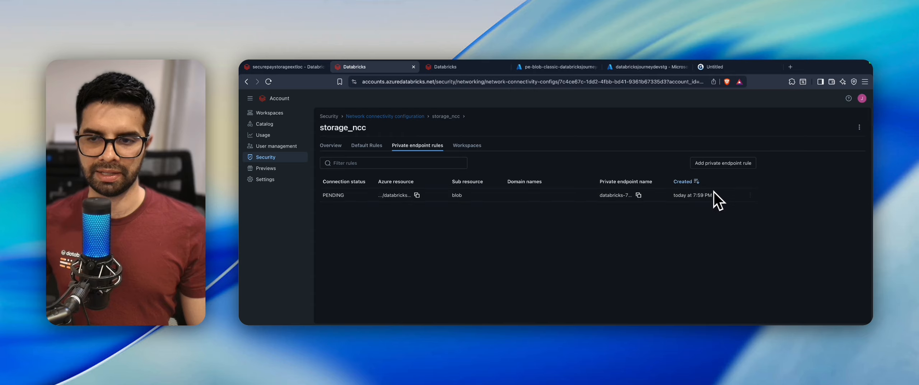
Step: Add a second private endpoint rule for the same storage account resource ID with the subresource type dfs
left_click(718, 168)
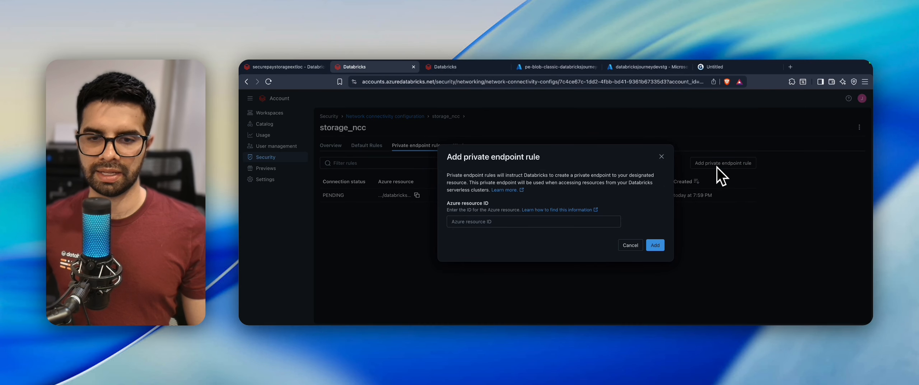
key("super+v")
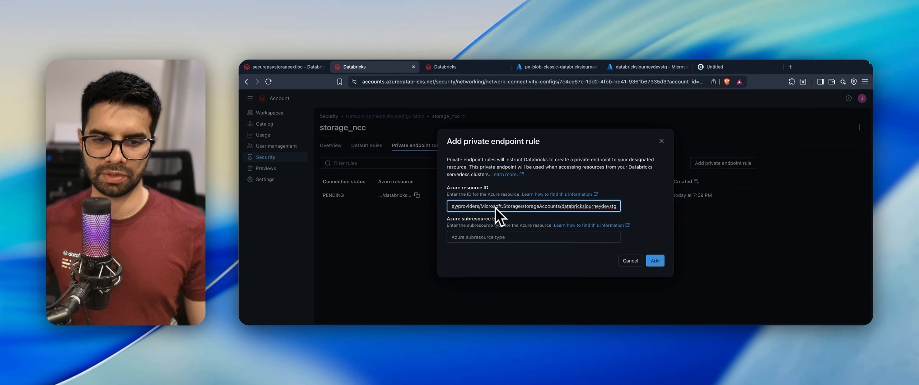
left_click(527, 237)
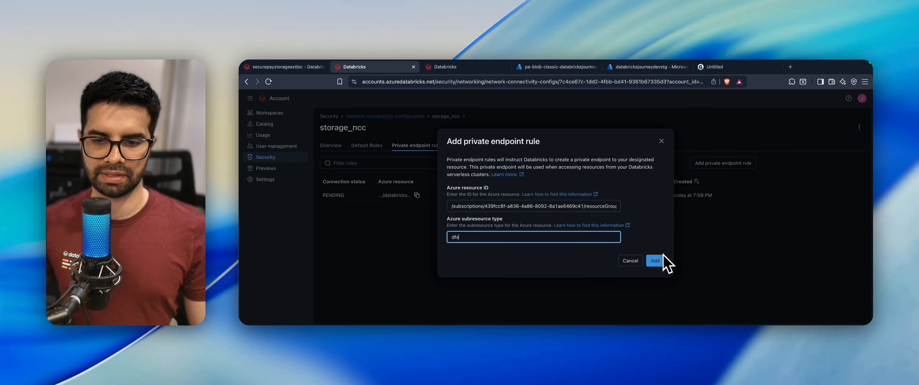
left_click(656, 263)
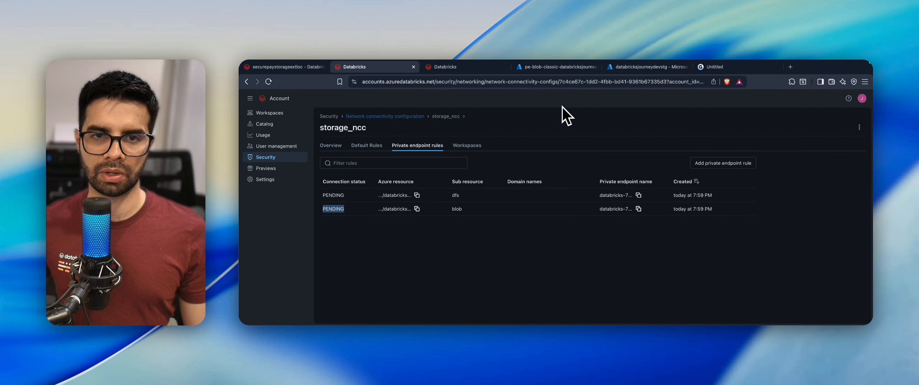
Step: Switch to the Azure portal and open the private endpoint connections in the databricksjourneydevstg storage account's networking settings
left_click(559, 67)
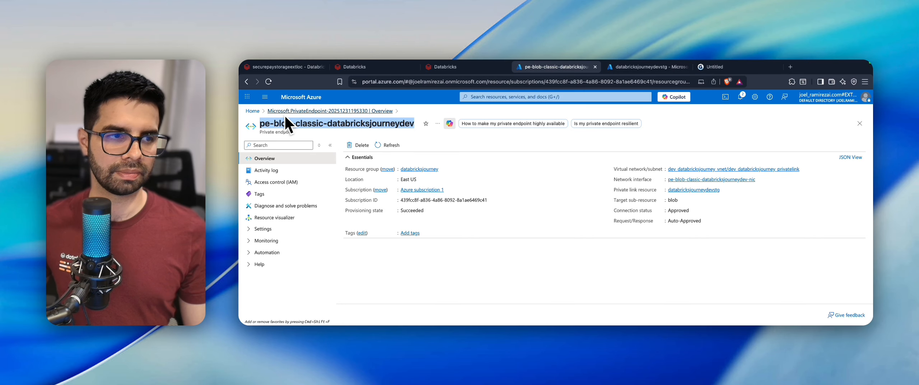
left_click(252, 110)
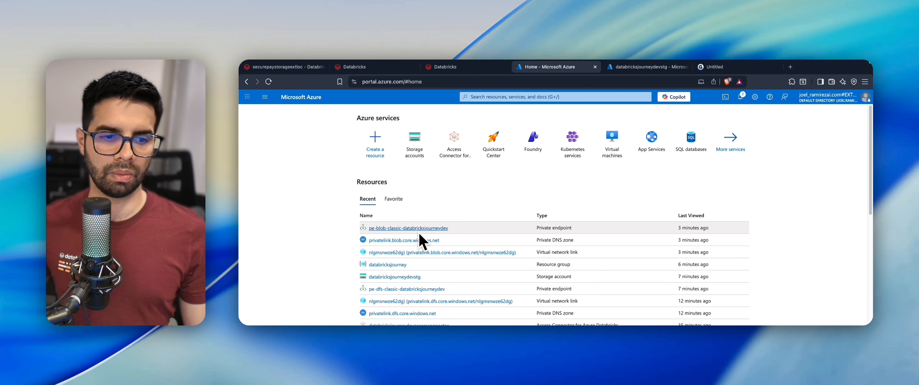
left_click(400, 276)
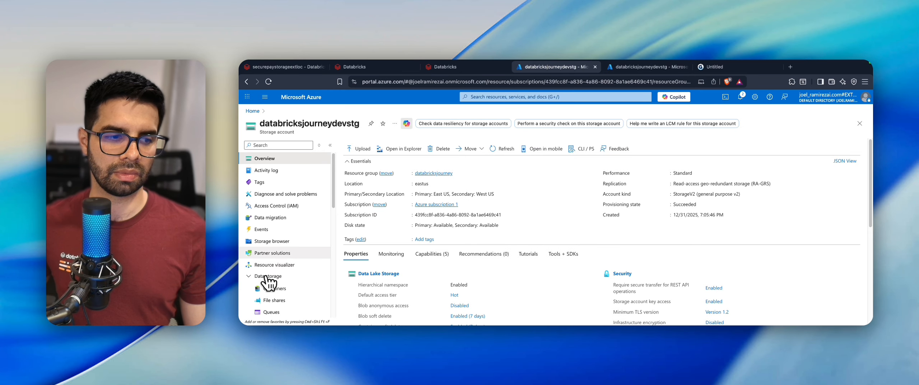
scroll(277, 283, "down", 3)
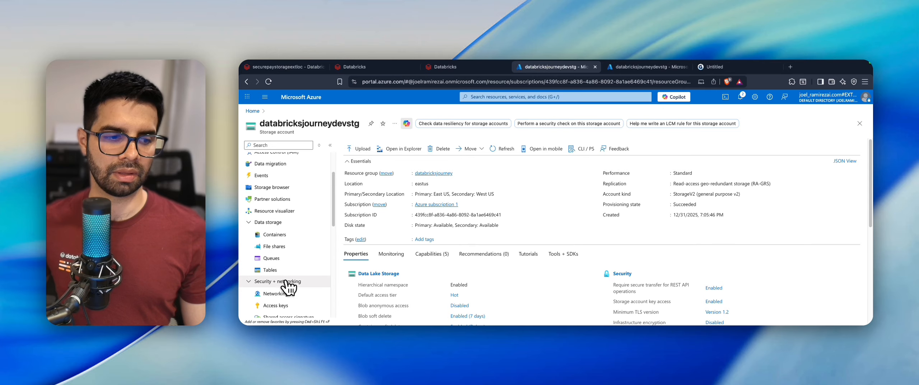
left_click(290, 292)
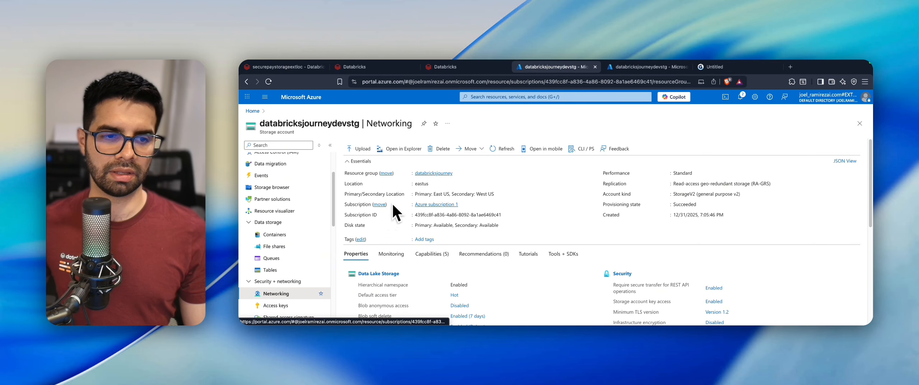
left_click(406, 149)
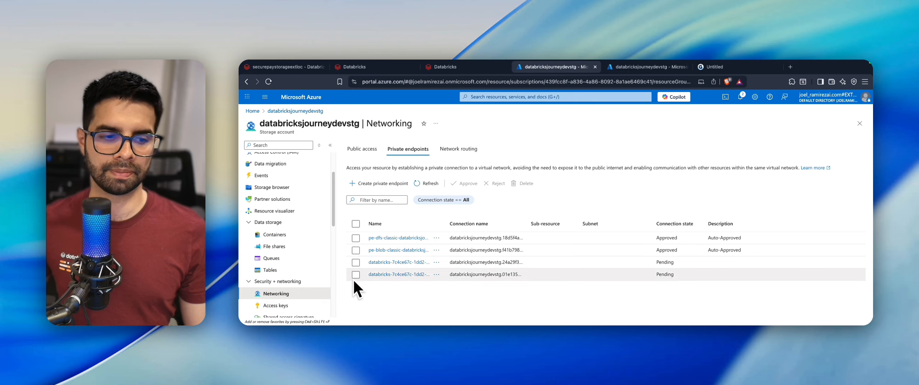
Step: Approve the two pending Databricks private endpoint connections on the storage account
left_click(355, 262)
left_click(356, 274)
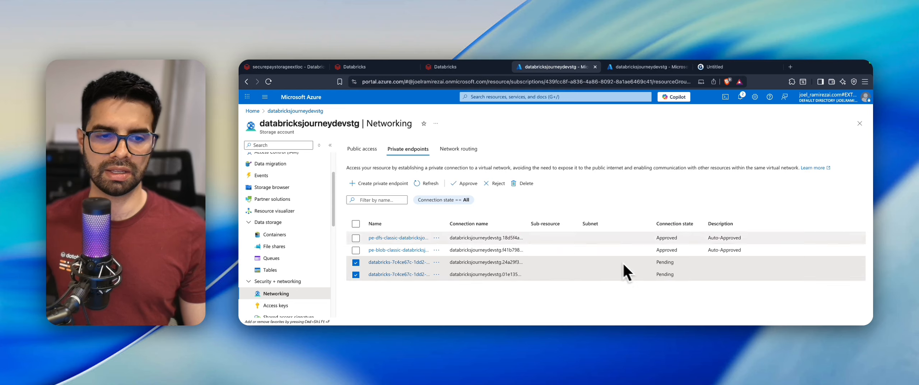
left_click(463, 183)
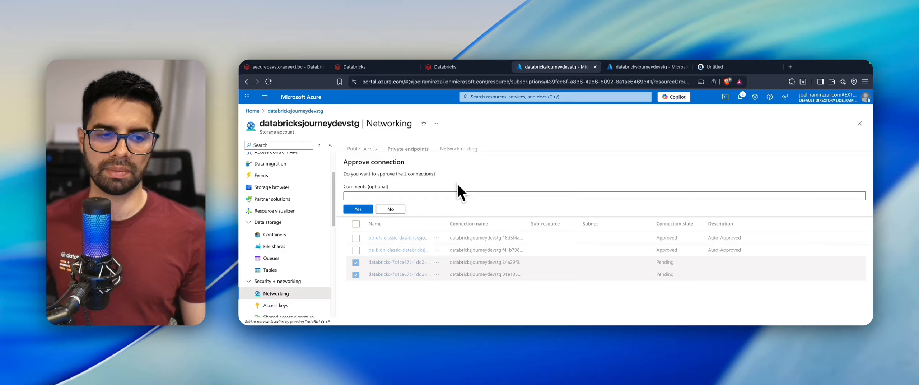
left_click(370, 209)
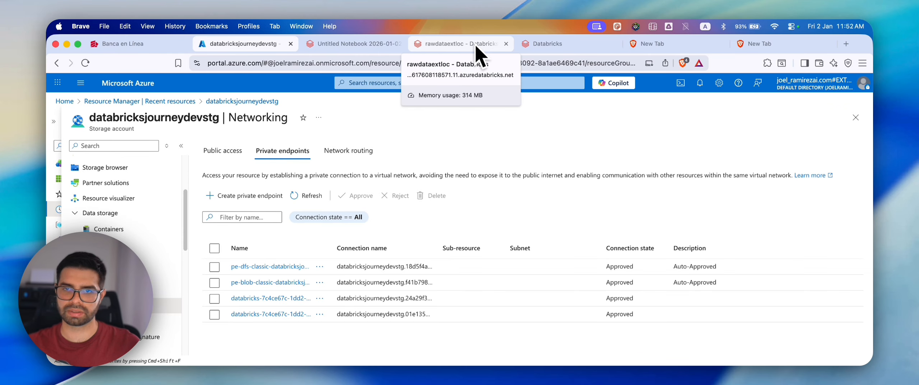
Step: Switch to the Databricks account console and open the dev_databricksjourney workspace for updating
left_click(548, 44)
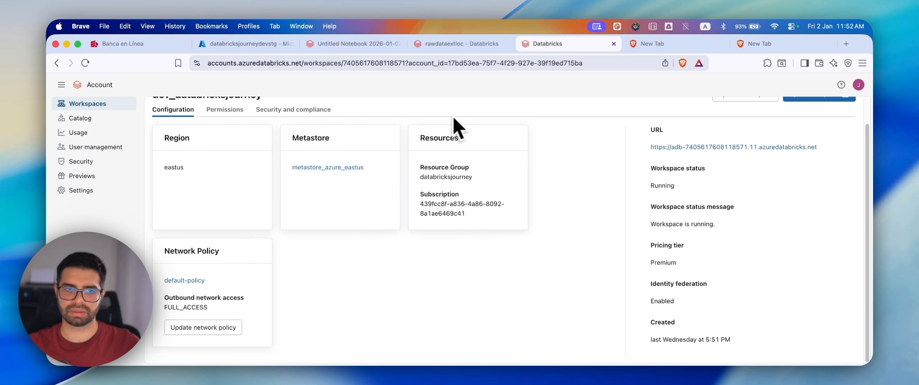
scroll(395, 151, "up", 2)
left_click(124, 107)
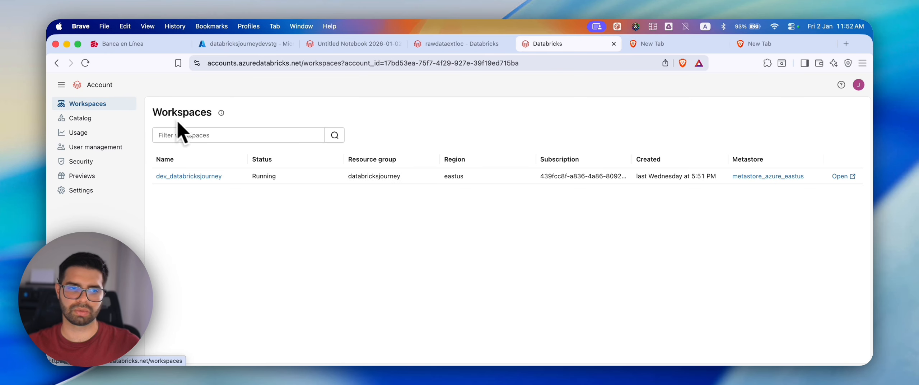
left_click(211, 177)
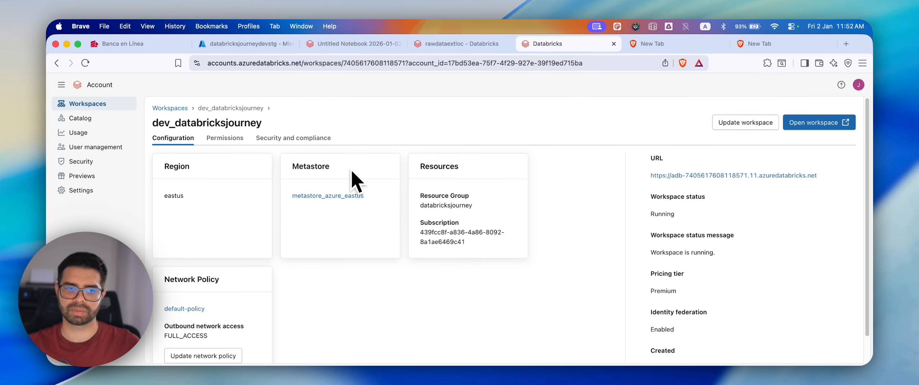
scroll(343, 170, "down", 1)
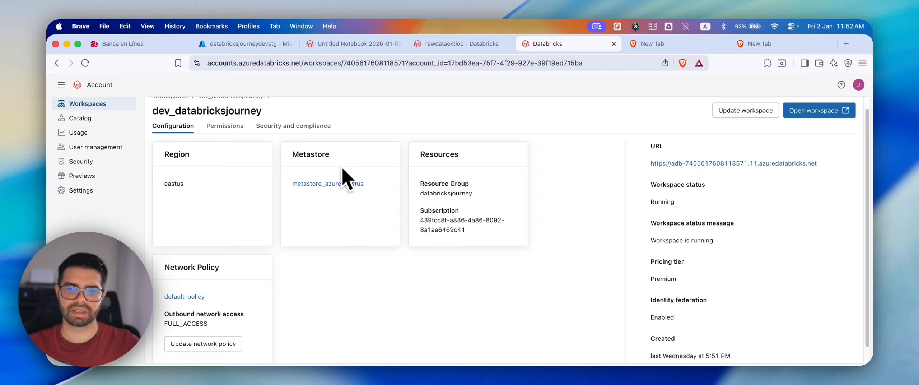
left_click(761, 114)
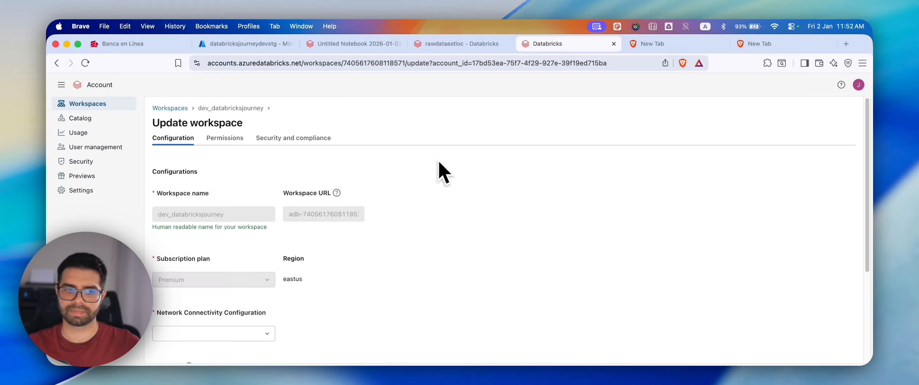
Step: Assign the storage_ncc network connectivity configuration to the dev_databricksjourney workspace and apply the update
scroll(302, 162, "down", 2)
scroll(302, 165, "down", 5)
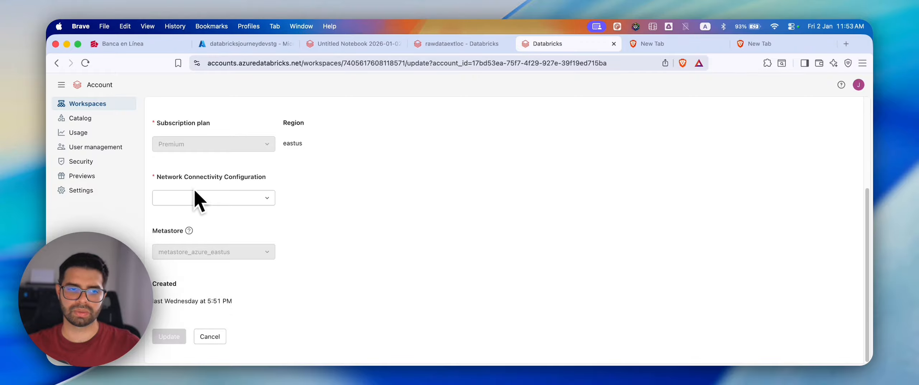
left_click_drag(157, 178, 258, 191)
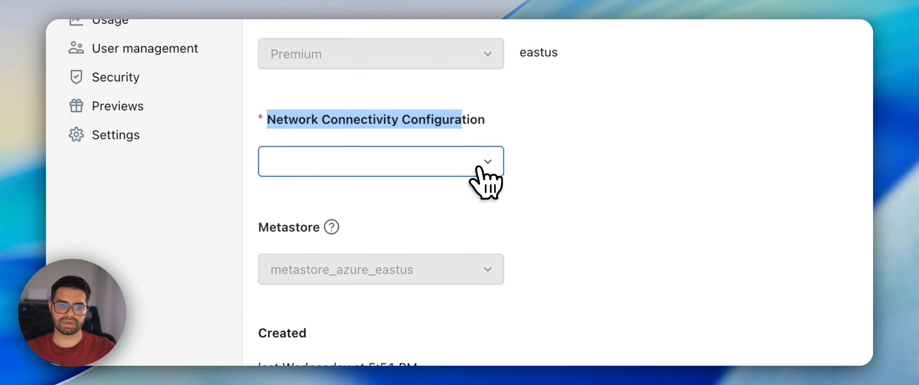
left_click(479, 167)
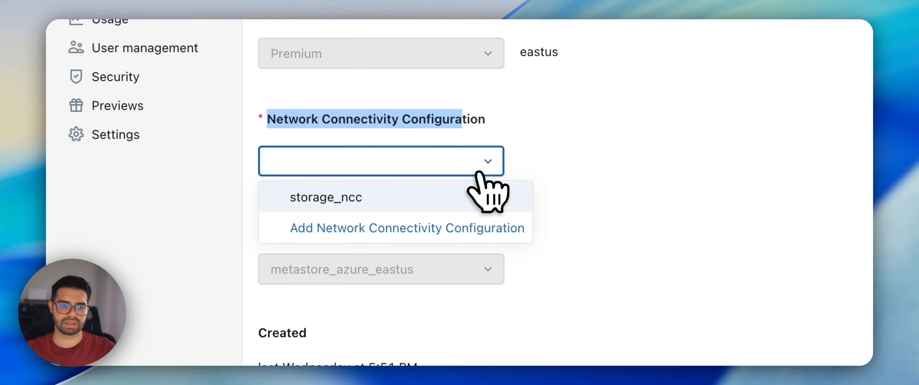
left_click(345, 199)
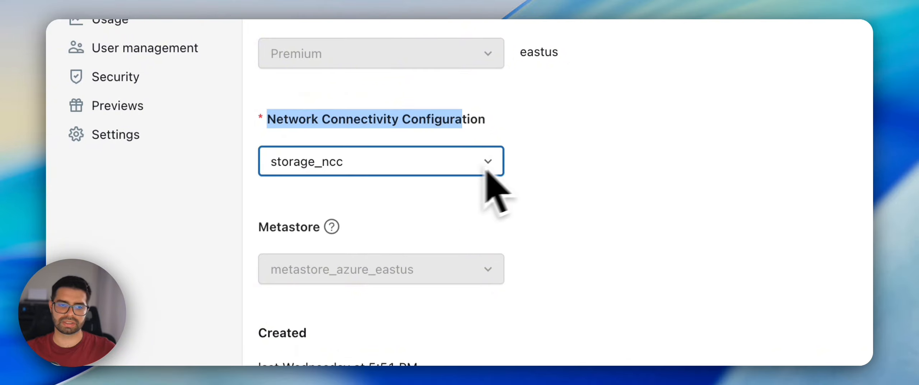
scroll(198, 90, "down", 1)
scroll(208, 180, "up", 3)
scroll(280, 305, "down", 6)
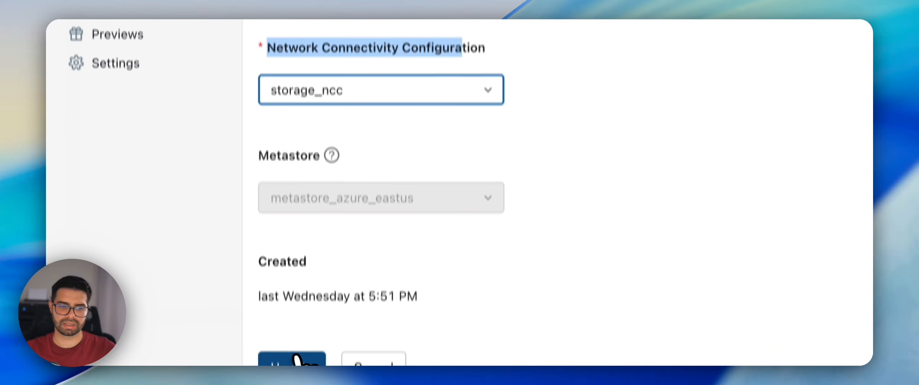
left_click(305, 321)
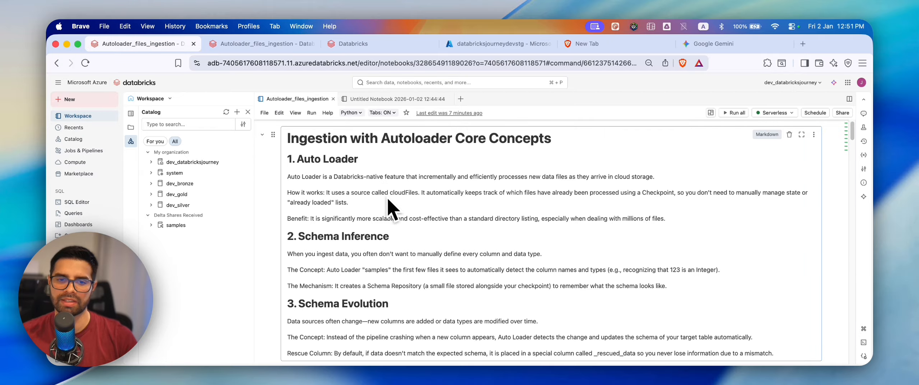
Step: Review the Auto Loader, schema inference and schema evolution notes in the Autoloader_files_ingestion notebook
scroll(392, 253, "down", 1)
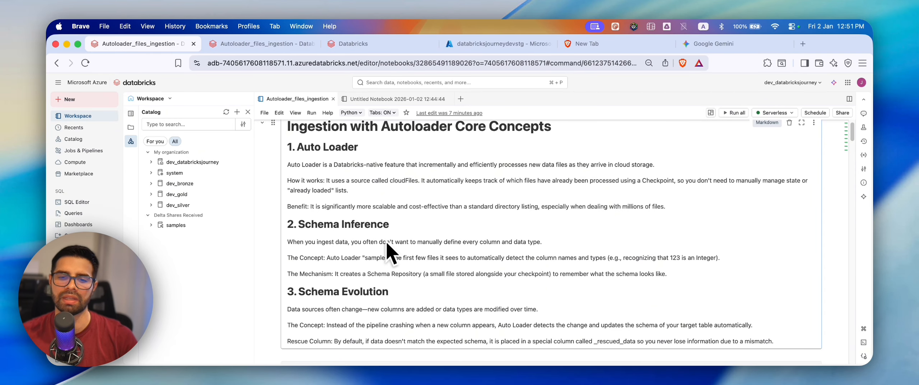
scroll(391, 254, "down", 3)
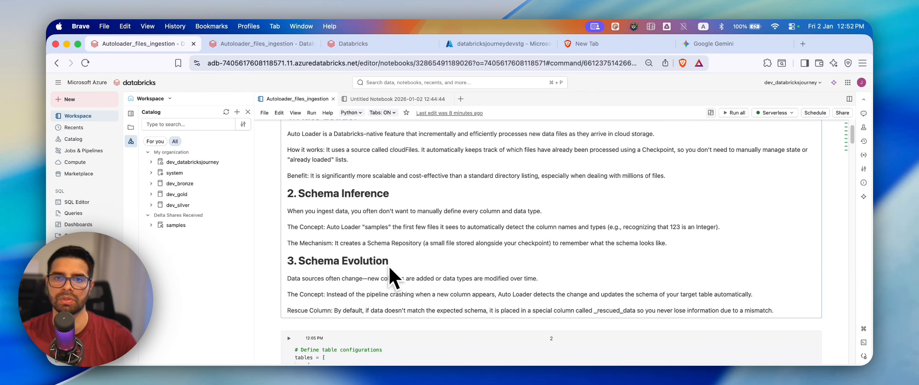
scroll(391, 277, "down", 3)
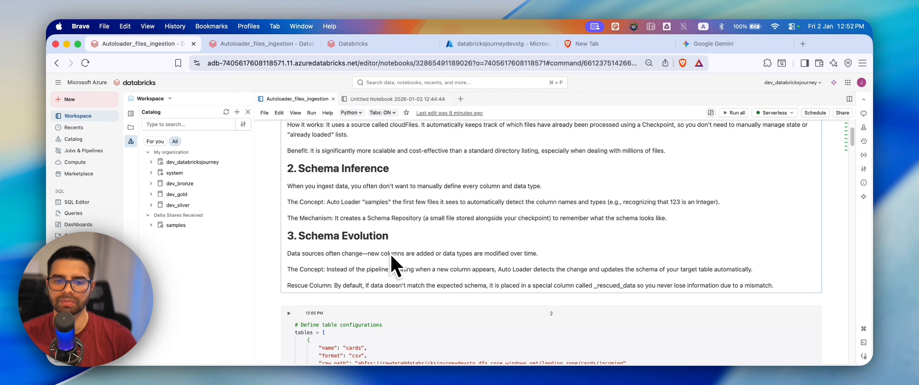
scroll(395, 262, "down", 5)
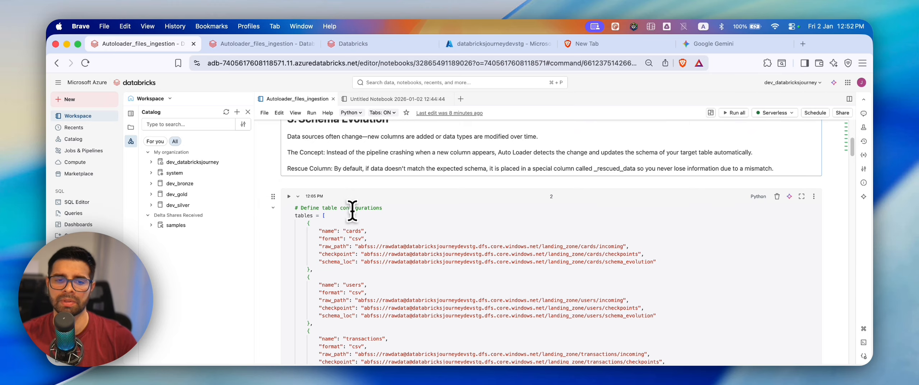
scroll(352, 210, "down", 1)
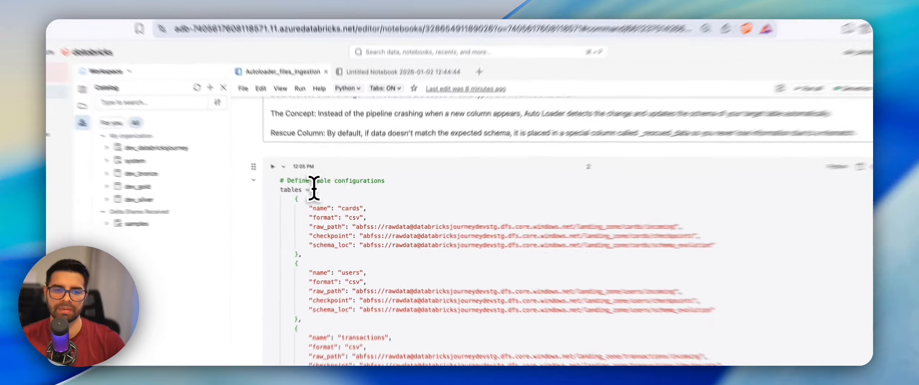
Step: Examine the cards table configuration, including its format, raw path, checkpoint and schema location
double_click(323, 196)
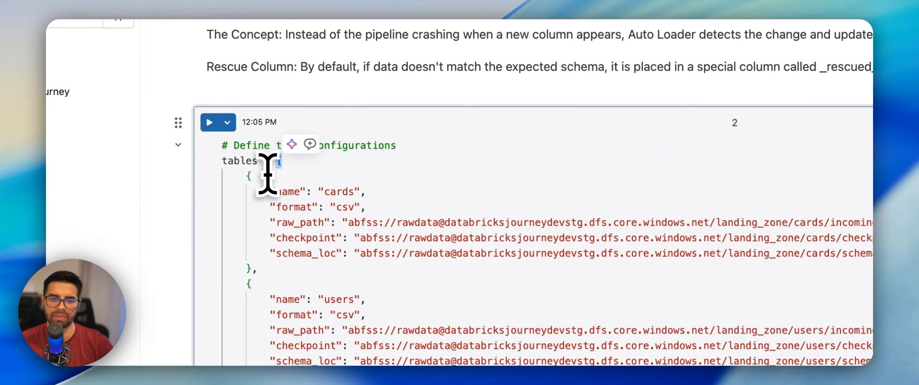
scroll(264, 174, "down", 1)
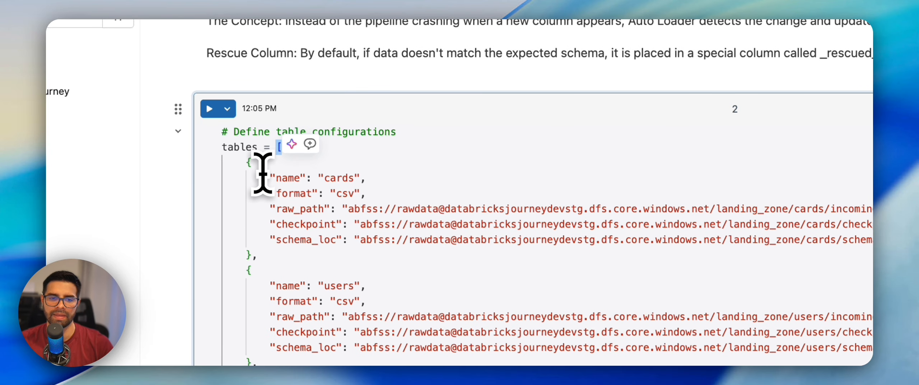
double_click(286, 177)
double_click(291, 193)
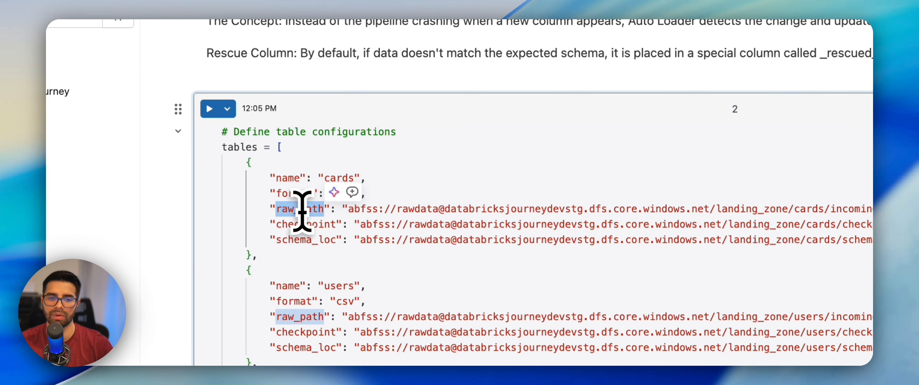
double_click(626, 209)
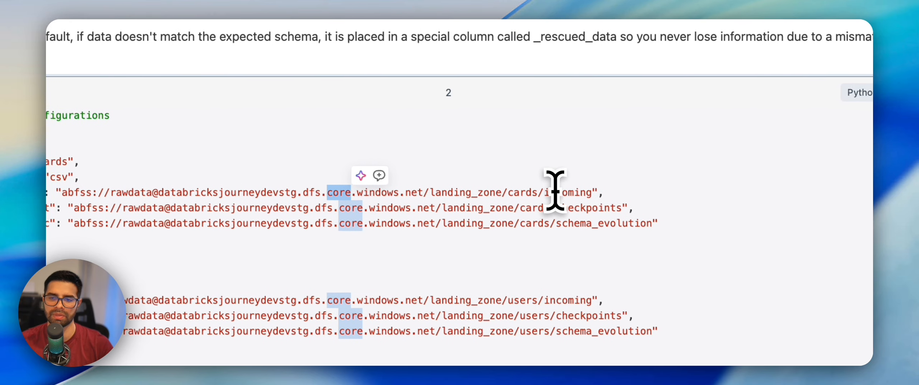
left_click(853, 209)
double_click(548, 191)
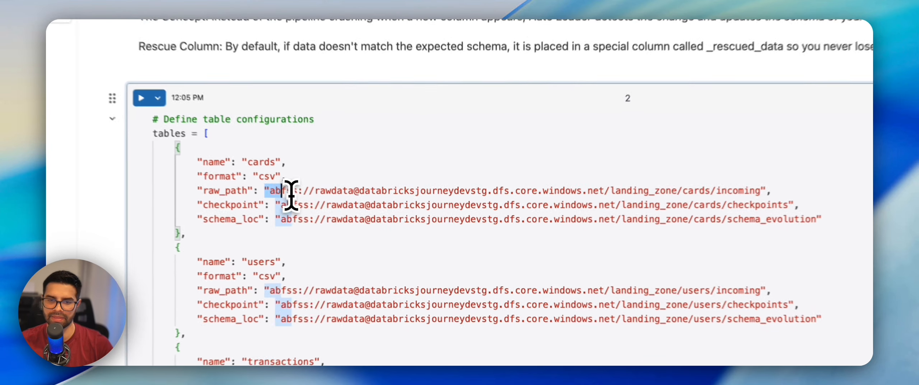
left_click_drag(357, 220, 625, 218)
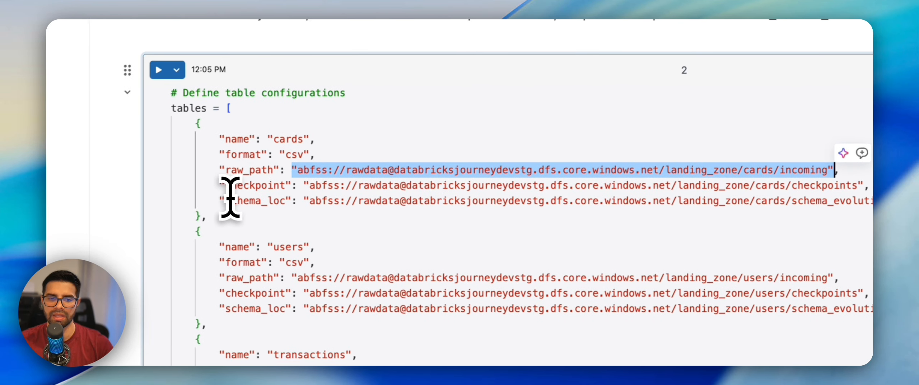
left_click_drag(60, 199, 187, 214)
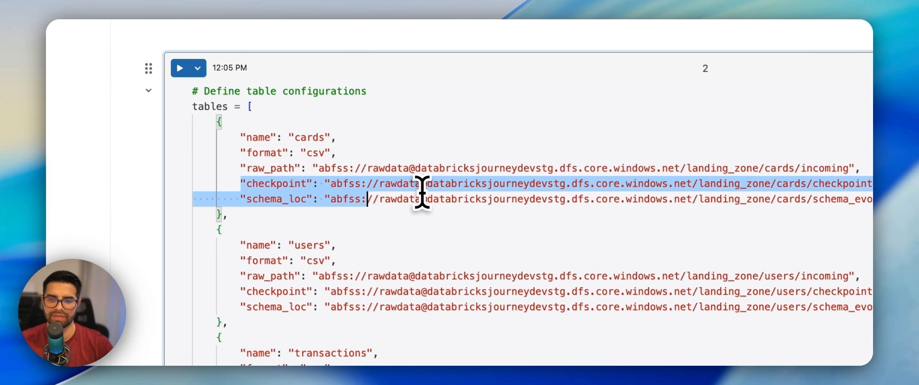
left_click_drag(422, 192, 569, 190)
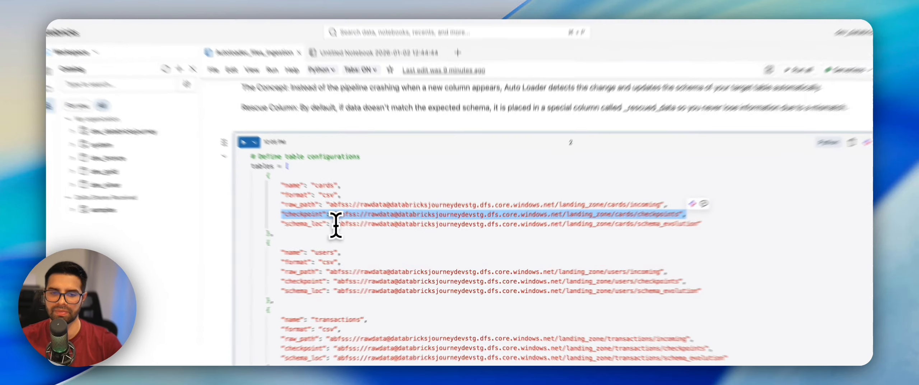
left_click_drag(362, 236, 573, 238)
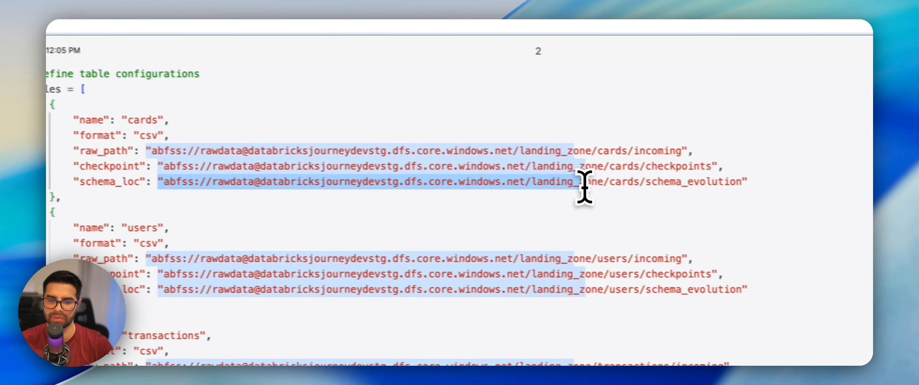
left_click_drag(584, 187, 752, 186)
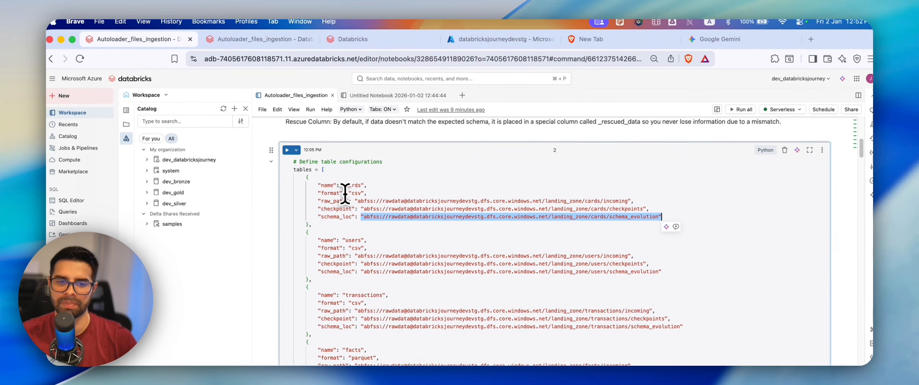
Step: Compare the file formats configured for the users, transactions and facts tables
scroll(346, 192, "down", 1)
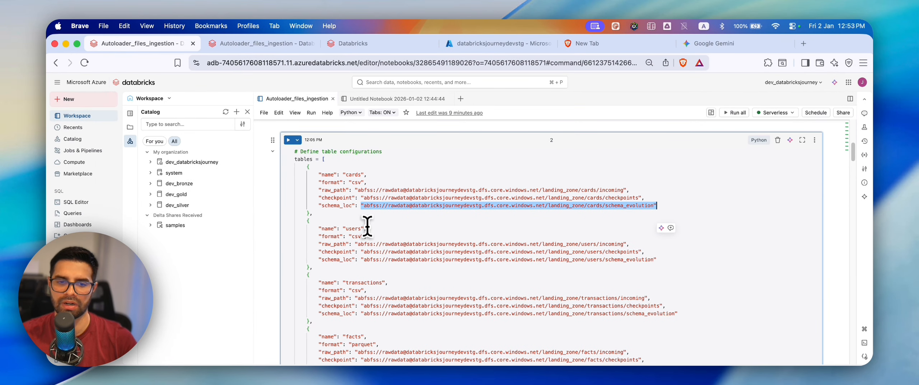
scroll(358, 233, "down", 1)
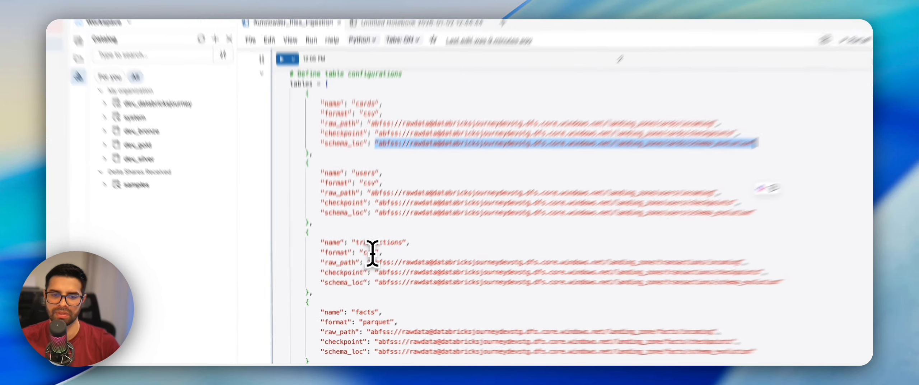
double_click(359, 277)
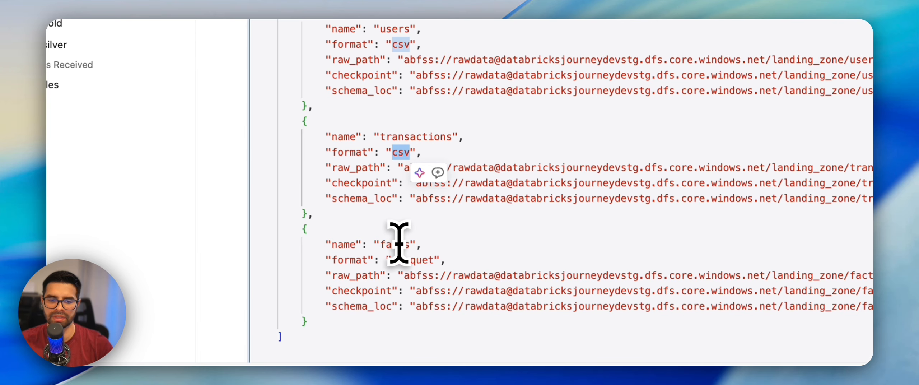
left_click(397, 243)
scroll(409, 219, "down", 3)
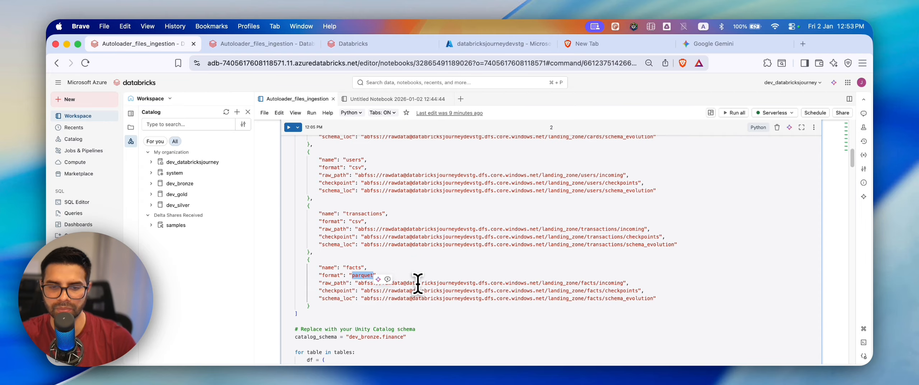
Step: Inspect the target Unity Catalog schema setting and the facts table's storage paths in the ingestion code
scroll(417, 280, "down", 5)
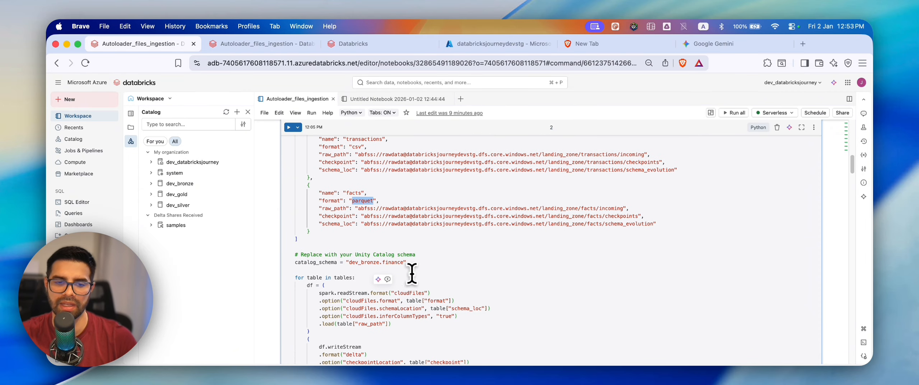
scroll(376, 245, "down", 2)
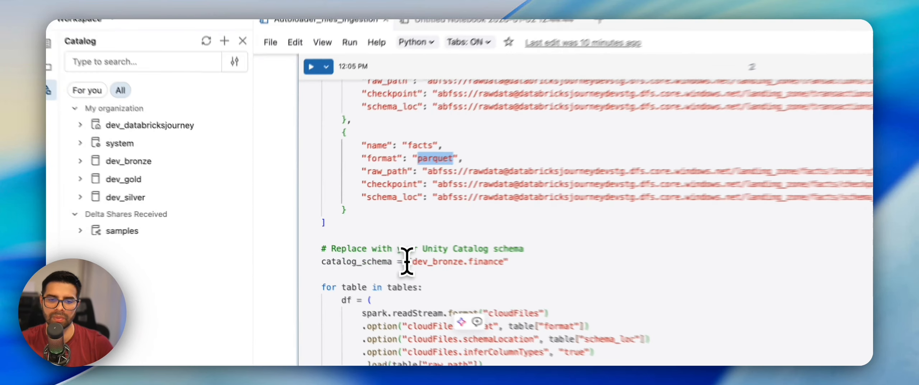
left_click_drag(347, 237, 399, 238)
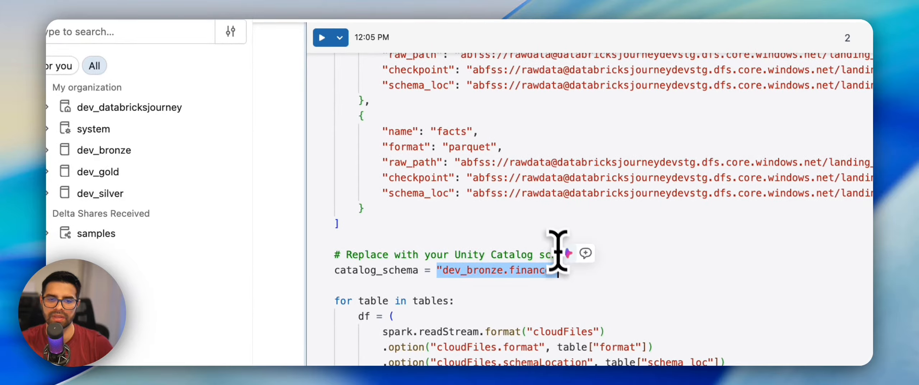
left_click(398, 206)
left_click_drag(365, 173, 353, 87)
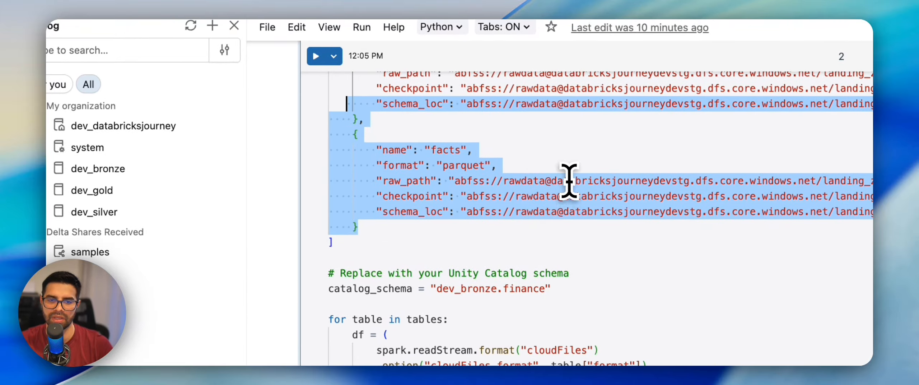
double_click(569, 181)
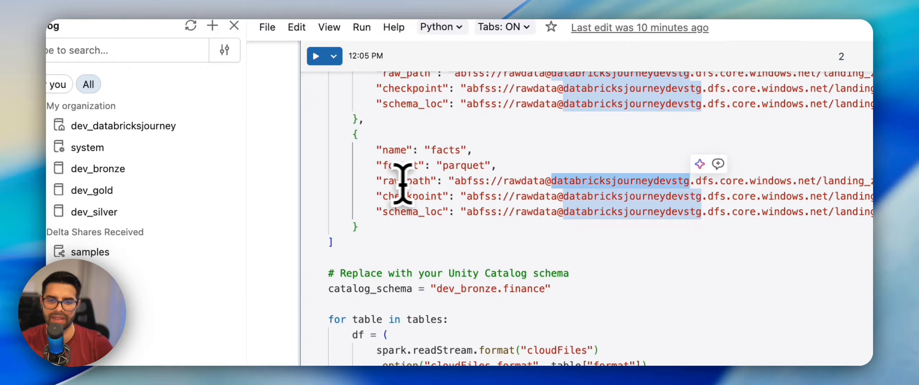
Step: Inspect the catalog_schema target and the cloudFiles source format used by the table loop's readStream
scroll(502, 219, "down", 2)
double_click(486, 251)
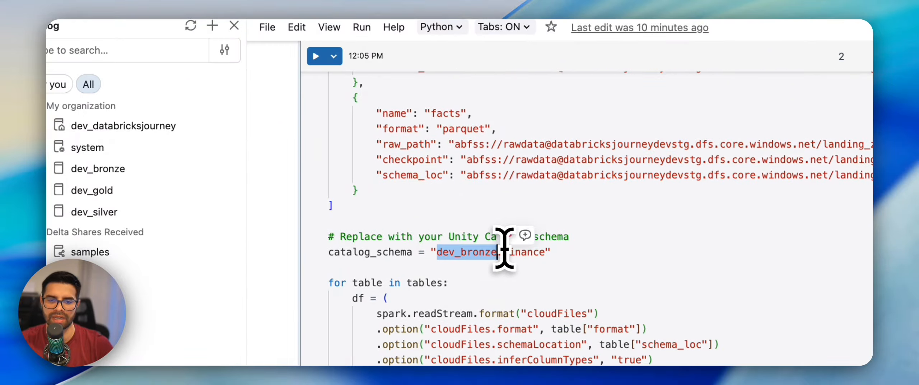
double_click(525, 251)
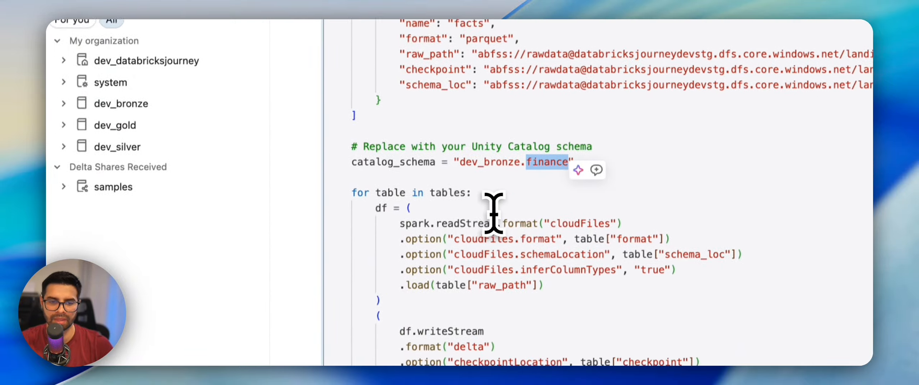
left_click(381, 175)
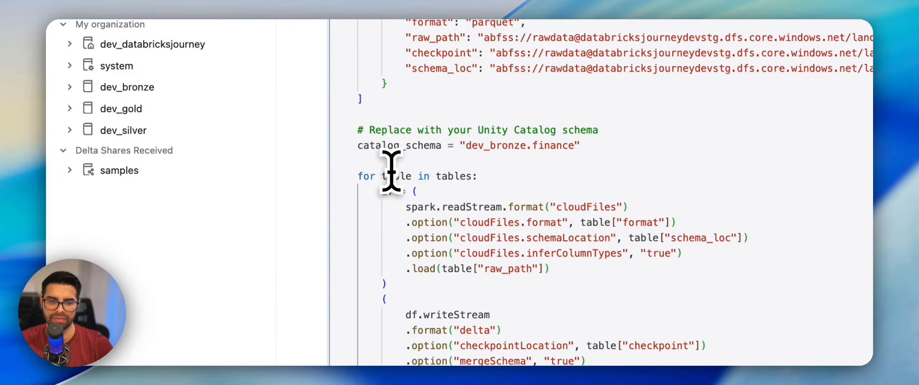
double_click(481, 207)
double_click(578, 207)
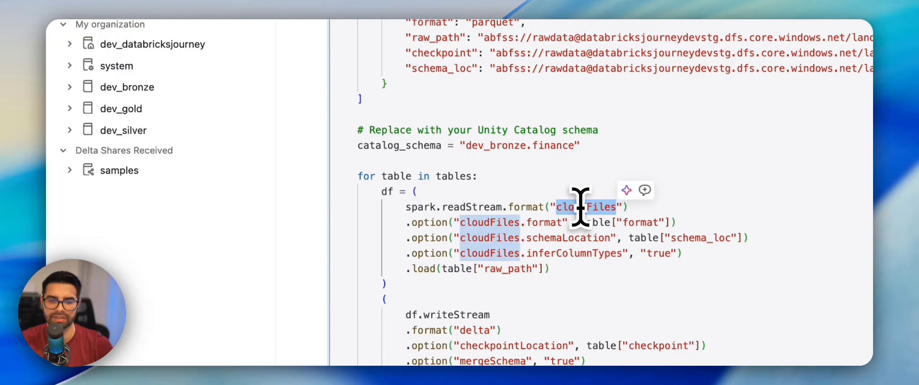
left_click(581, 206)
double_click(581, 206)
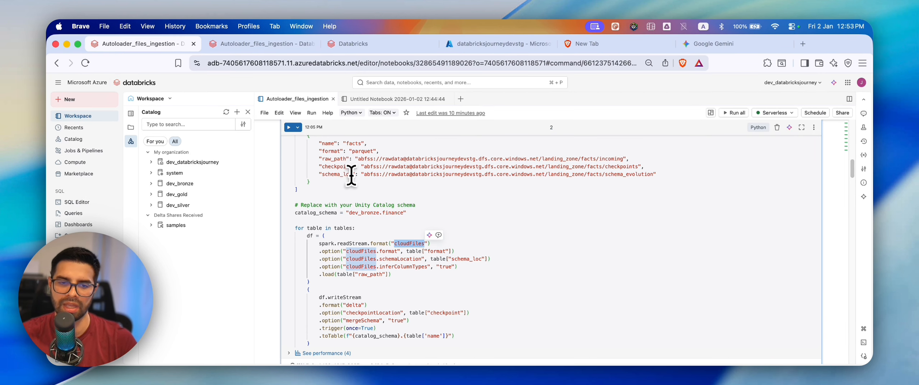
Step: Examine the readStream options for file format, schemaLocation and inferColumnTypes, along with the raw_path load
scroll(351, 174, "down", 3)
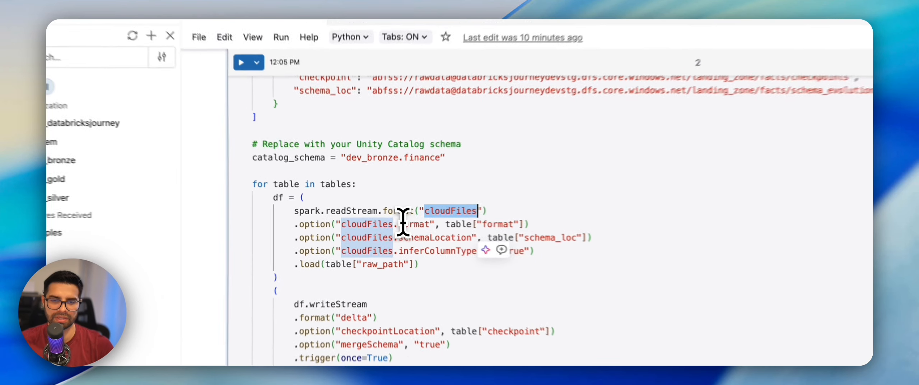
left_click(391, 220)
left_click(433, 220)
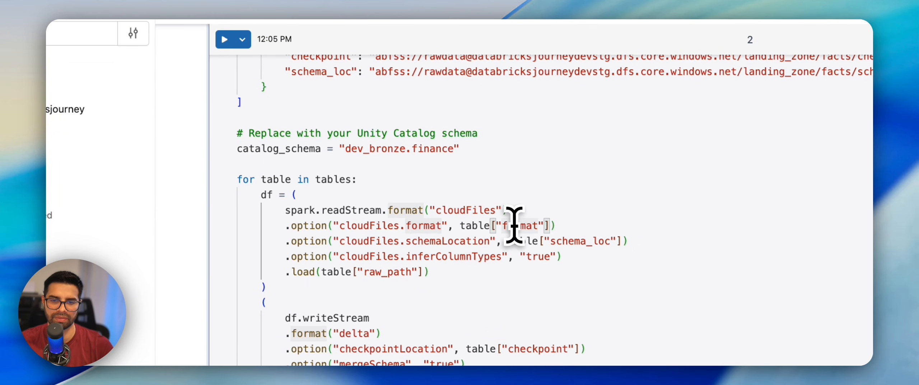
double_click(514, 225)
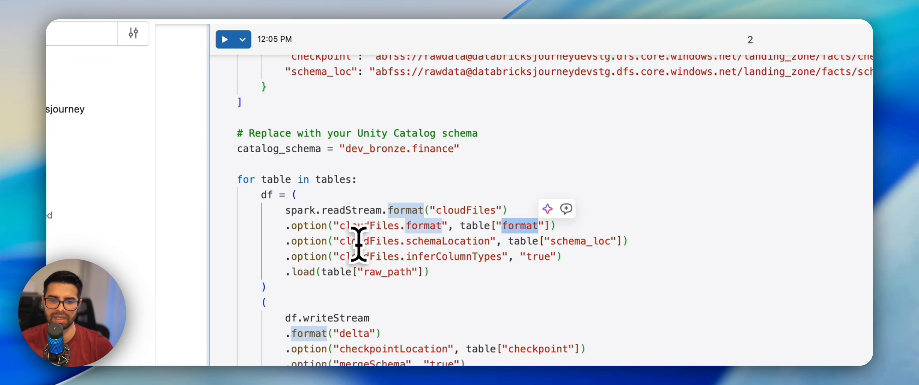
left_click_drag(406, 241, 489, 243)
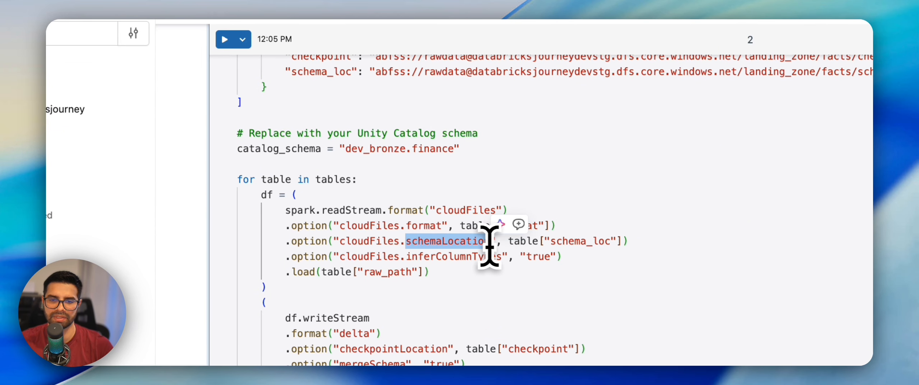
double_click(461, 257)
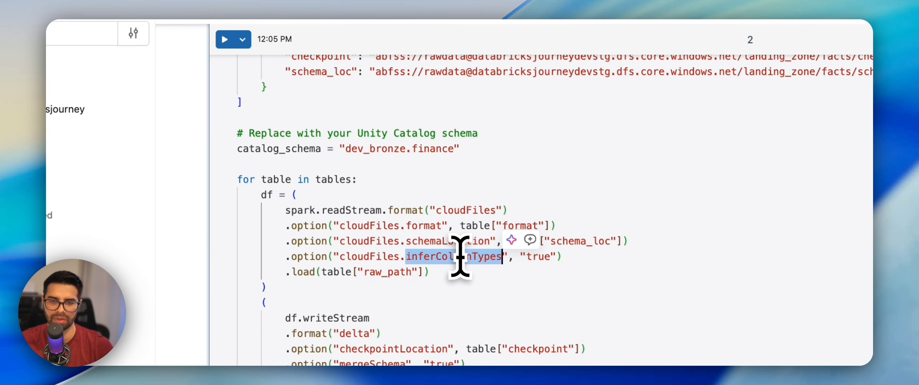
double_click(391, 272)
scroll(379, 266, "up", 2)
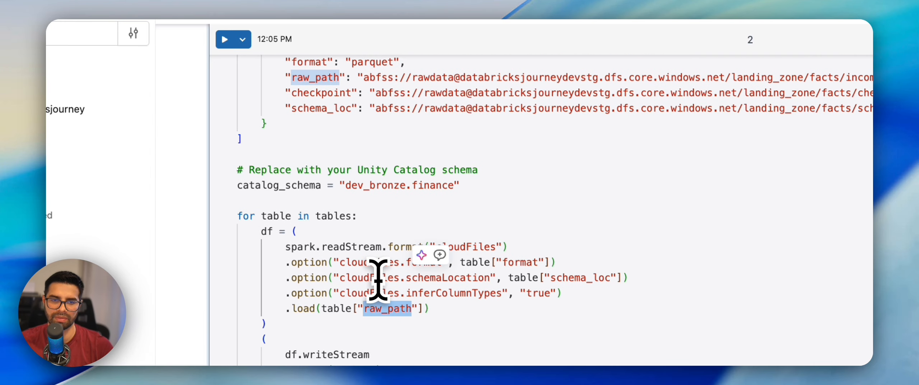
Step: Examine the writeStream settings for the delta format, checkpointLocation and mergeSchema
scroll(413, 216, "down", 3)
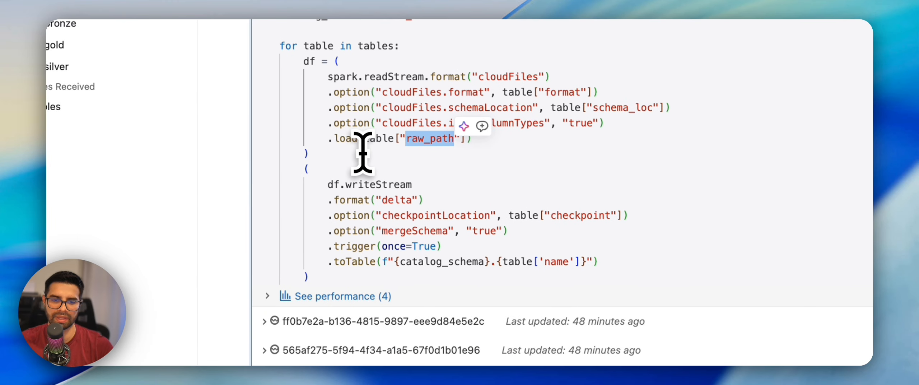
left_click_drag(323, 183, 338, 184)
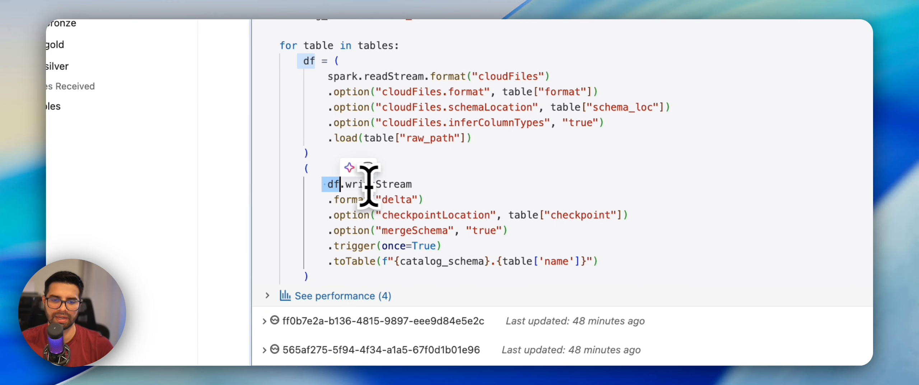
double_click(390, 184)
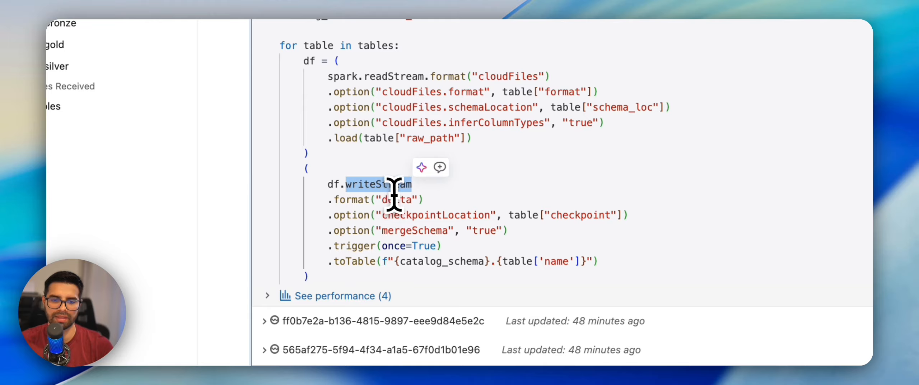
double_click(394, 198)
double_click(409, 214)
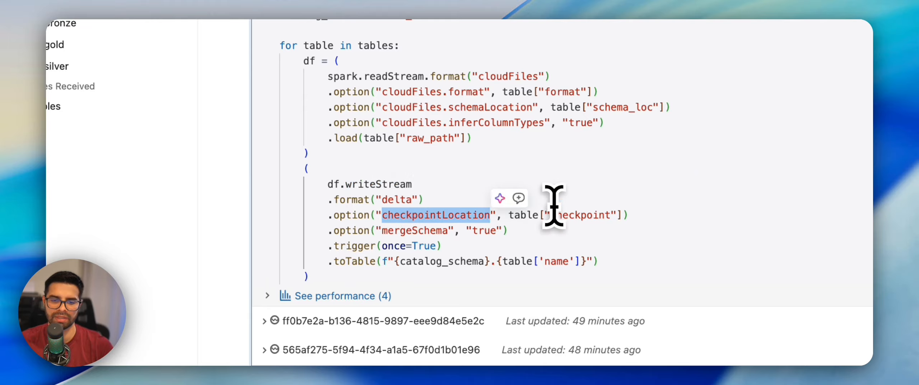
double_click(594, 215)
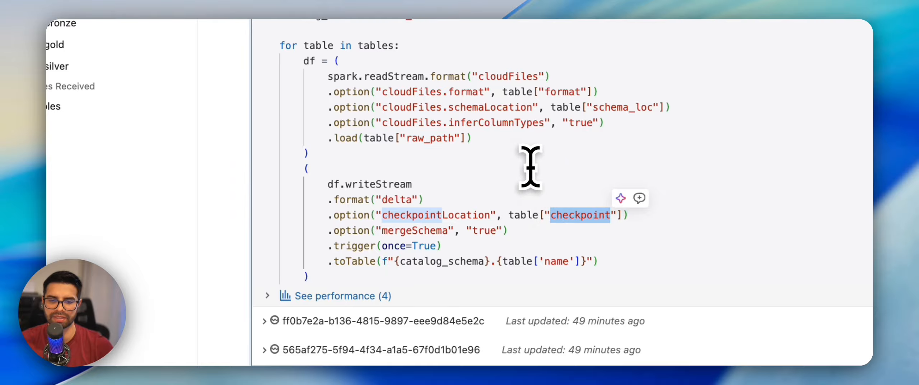
double_click(415, 231)
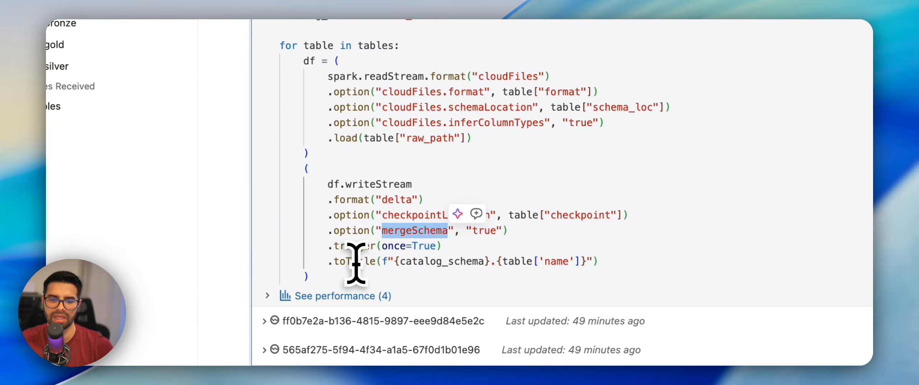
Step: Check the toTable destination expression and review the bronze table previews, starting with dev_bronze.finance.cards
left_click(338, 263)
left_click_drag(335, 265, 560, 267)
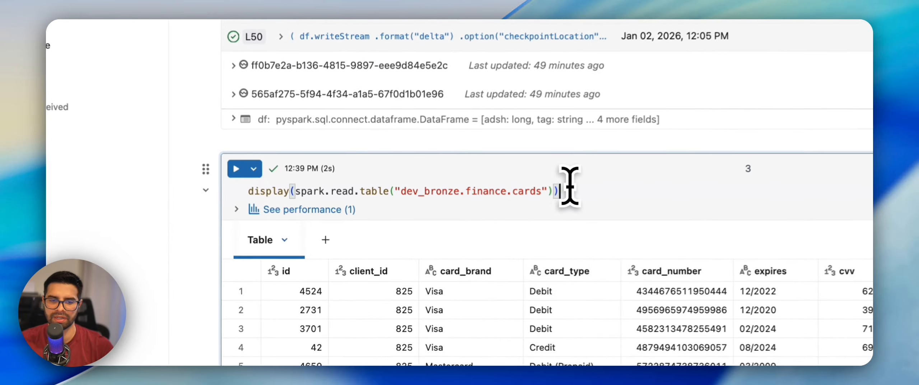
left_click_drag(305, 187, 565, 187)
scroll(583, 194, "down", 5)
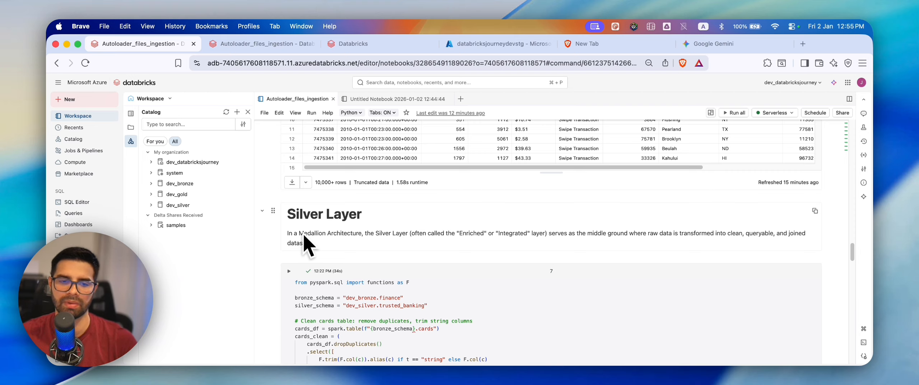
Step: Review the Silver Layer code that cleans the cards, users, transactions and facts tables and saves them to the silver schema
scroll(319, 241, "down", 3)
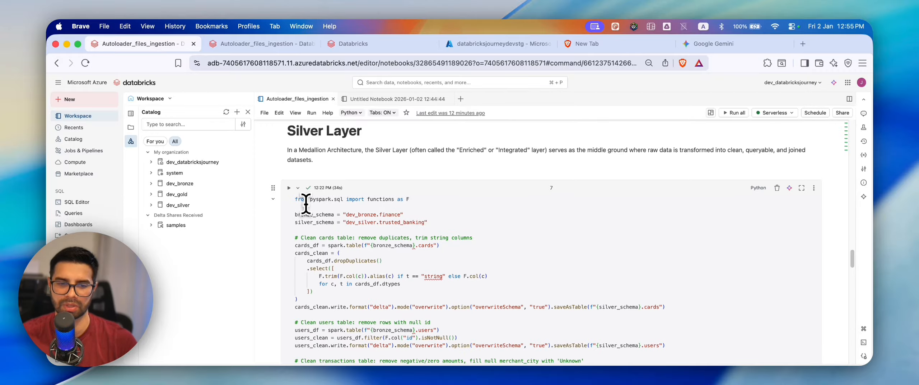
scroll(305, 203, "down", 1)
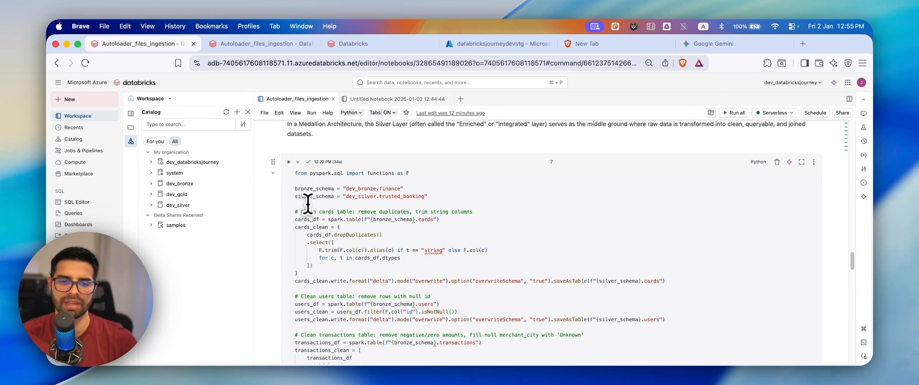
scroll(308, 204, "down", 1)
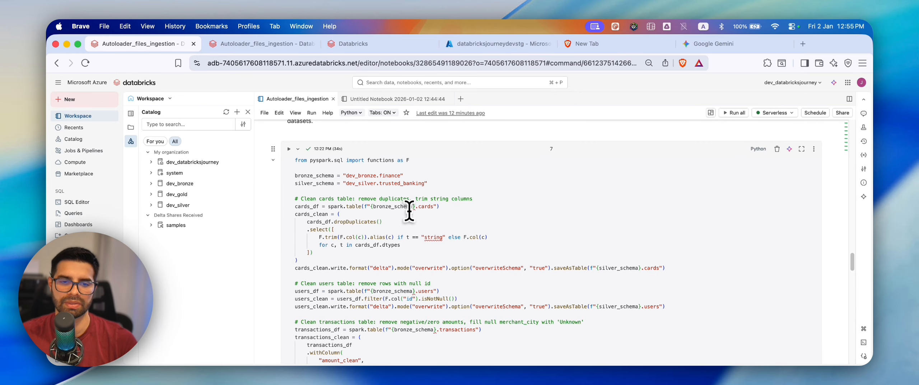
scroll(380, 210, "down", 1)
scroll(365, 207, "down", 3)
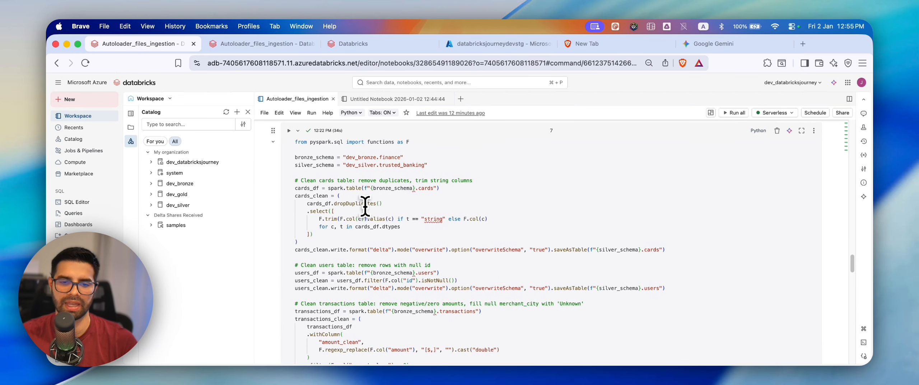
triple_click(489, 219)
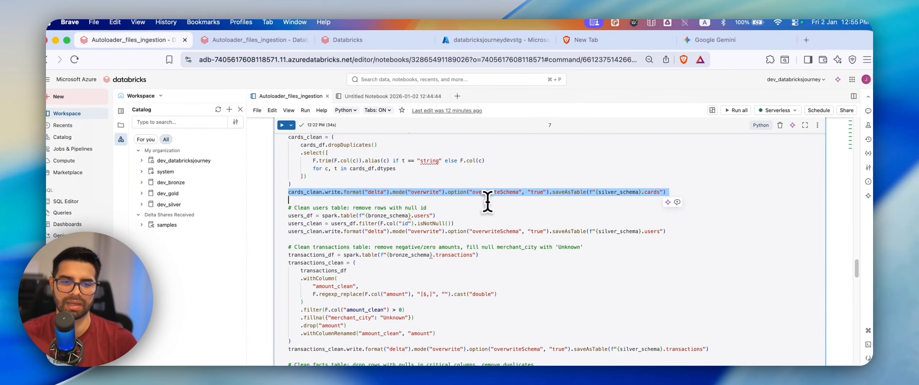
scroll(409, 211, "down", 3)
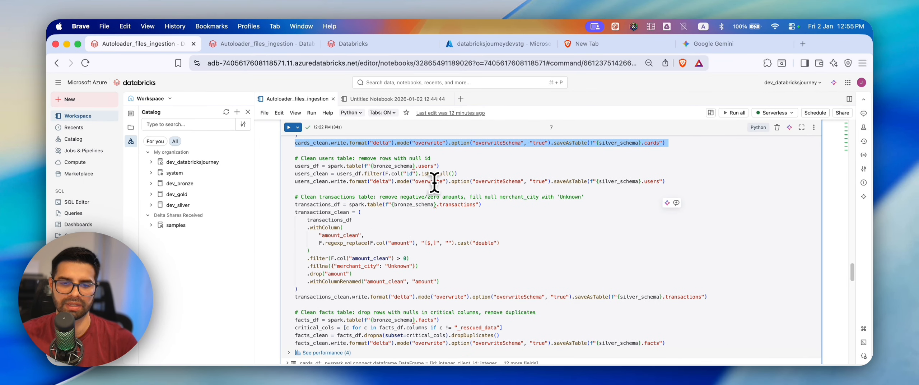
scroll(416, 187, "down", 2)
scroll(416, 187, "down", 10)
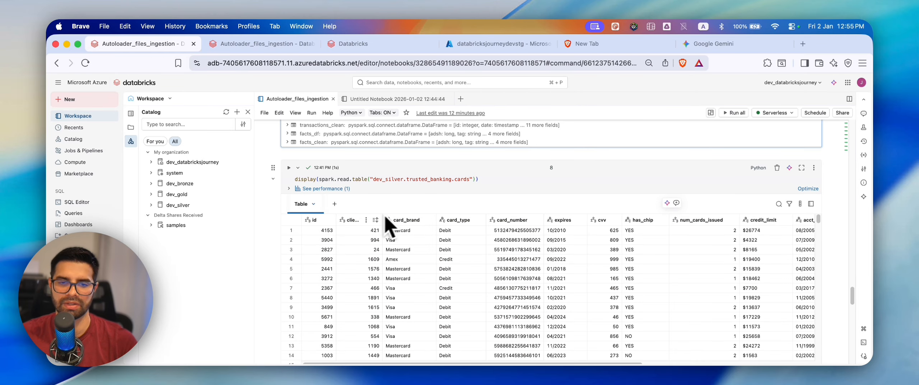
Step: Inspect the display query for dev_silver.trusted_banking.cards and look through its cleaned rows
double_click(431, 119)
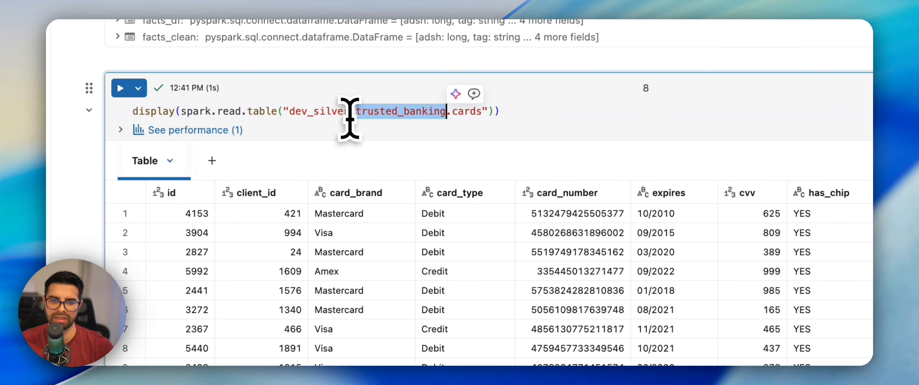
double_click(302, 107)
left_click(416, 103)
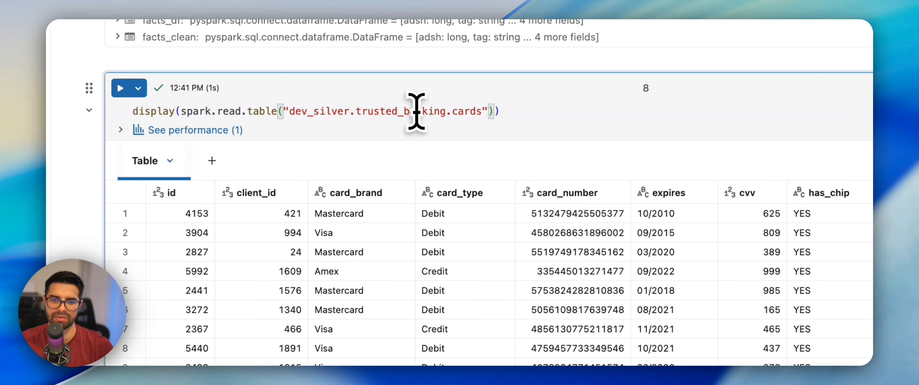
double_click(417, 107)
left_click(477, 111)
scroll(445, 222, "down", 3)
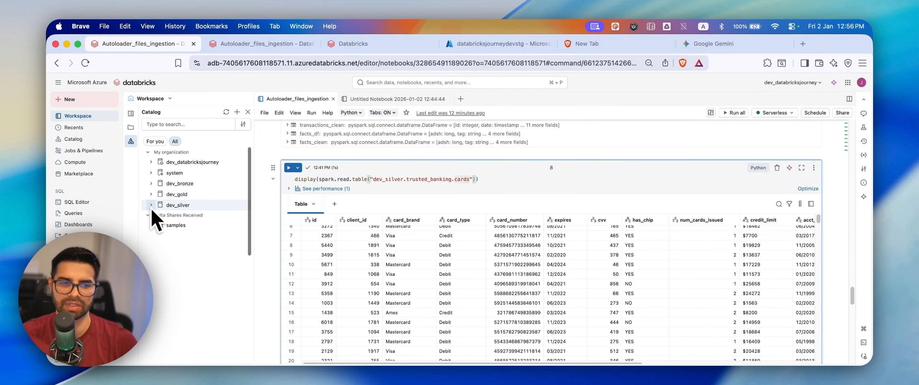
Step: Read the Gold Layer core concepts and examine the code that counts distinct clients per card type
scroll(410, 216, "down", 10)
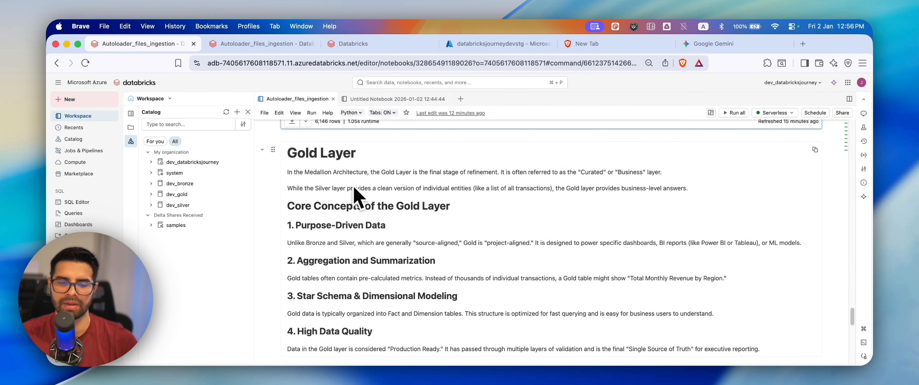
scroll(355, 191, "down", 3)
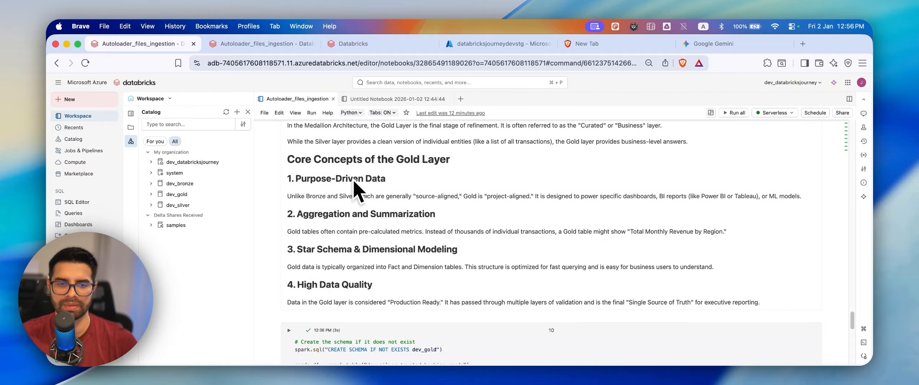
scroll(356, 190, "down", 1)
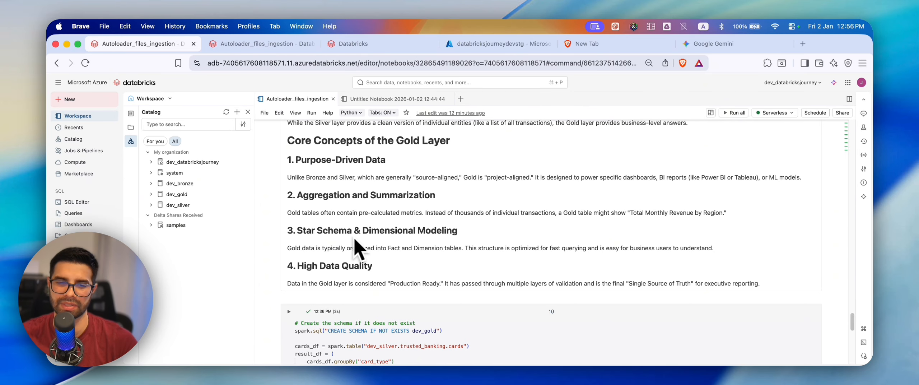
scroll(474, 240, "down", 3)
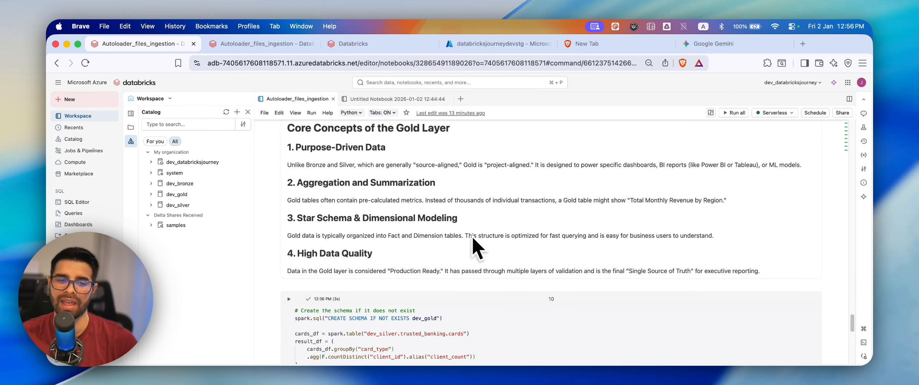
scroll(474, 247, "down", 6)
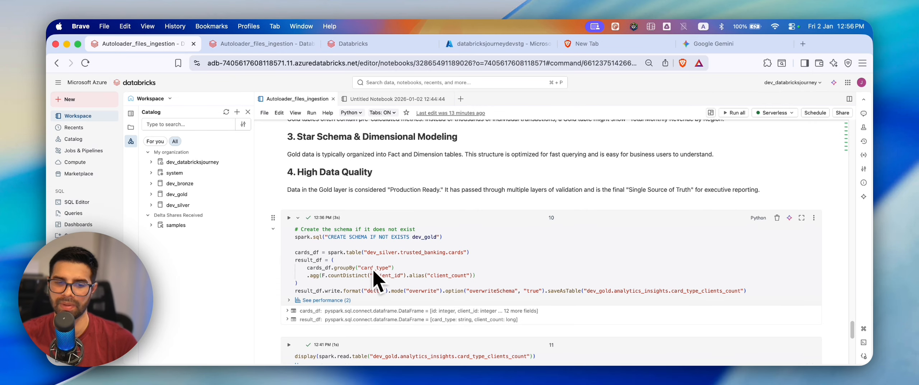
mouse_move(341, 266)
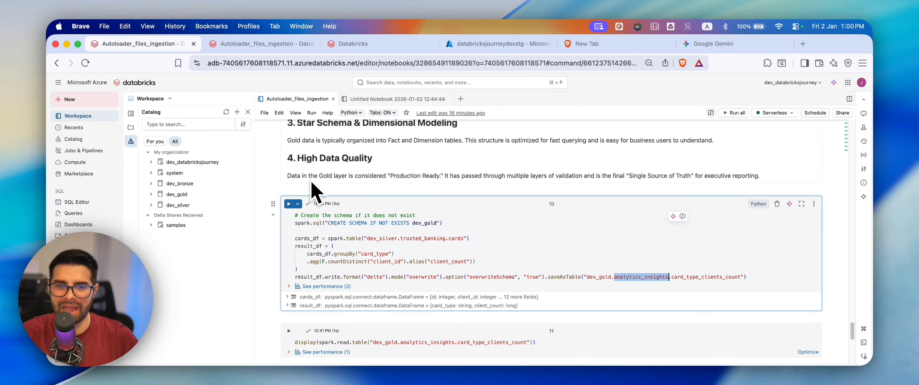